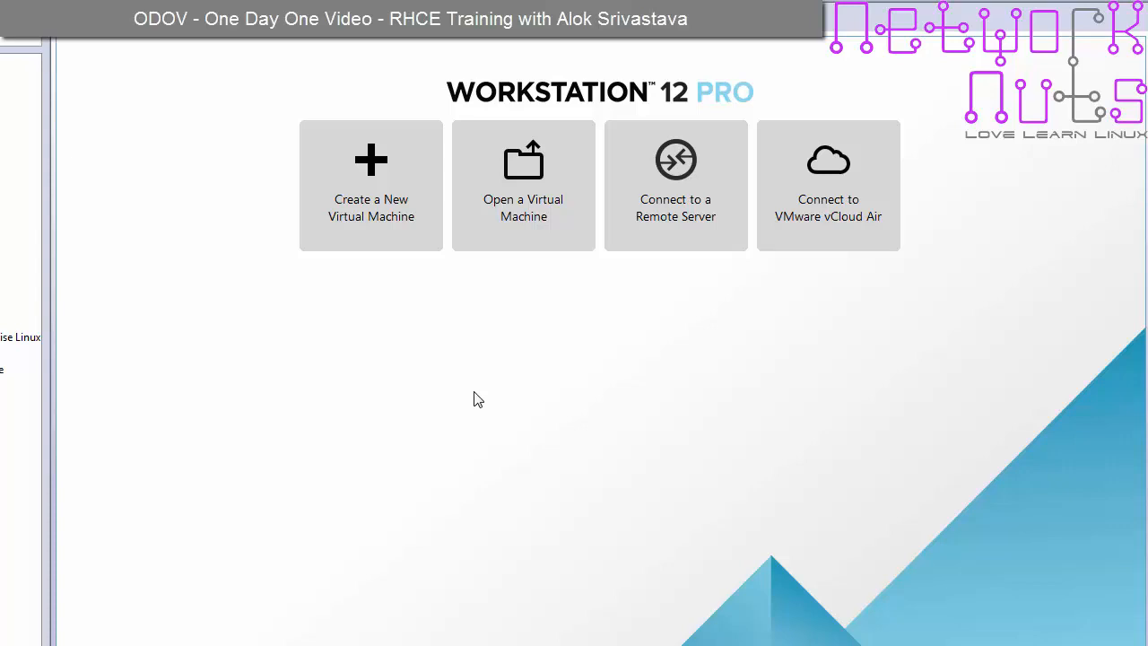
- Create a typical new VM for Red Hat Enterprise Linux 7 64-bit, installing the OS later
click(403, 185)
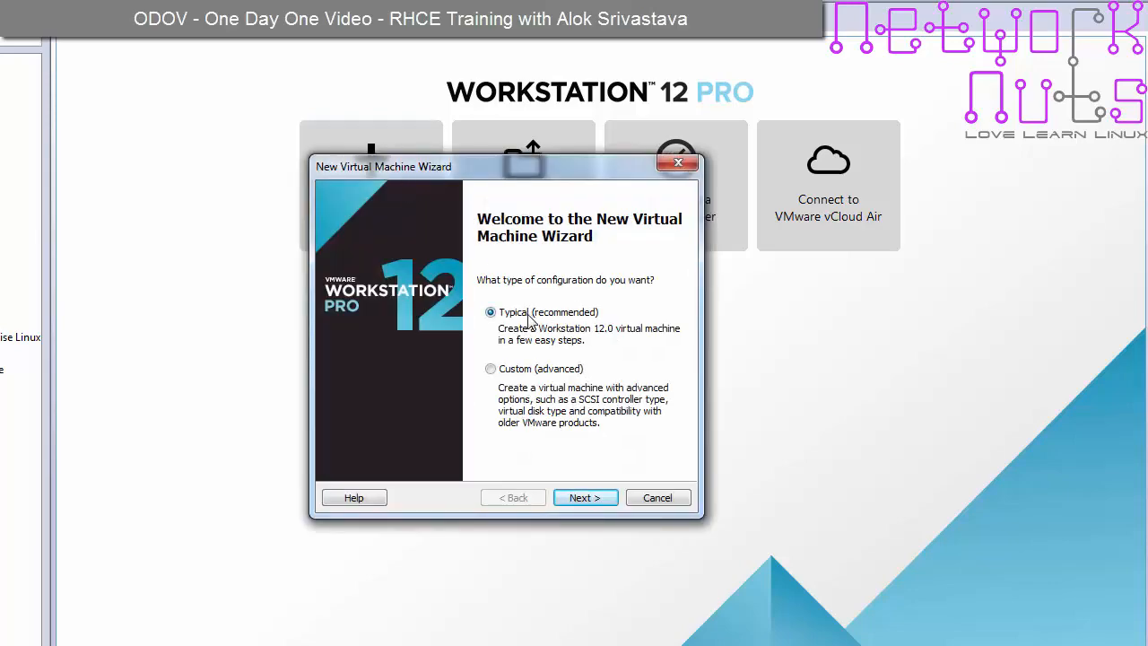
click(584, 498)
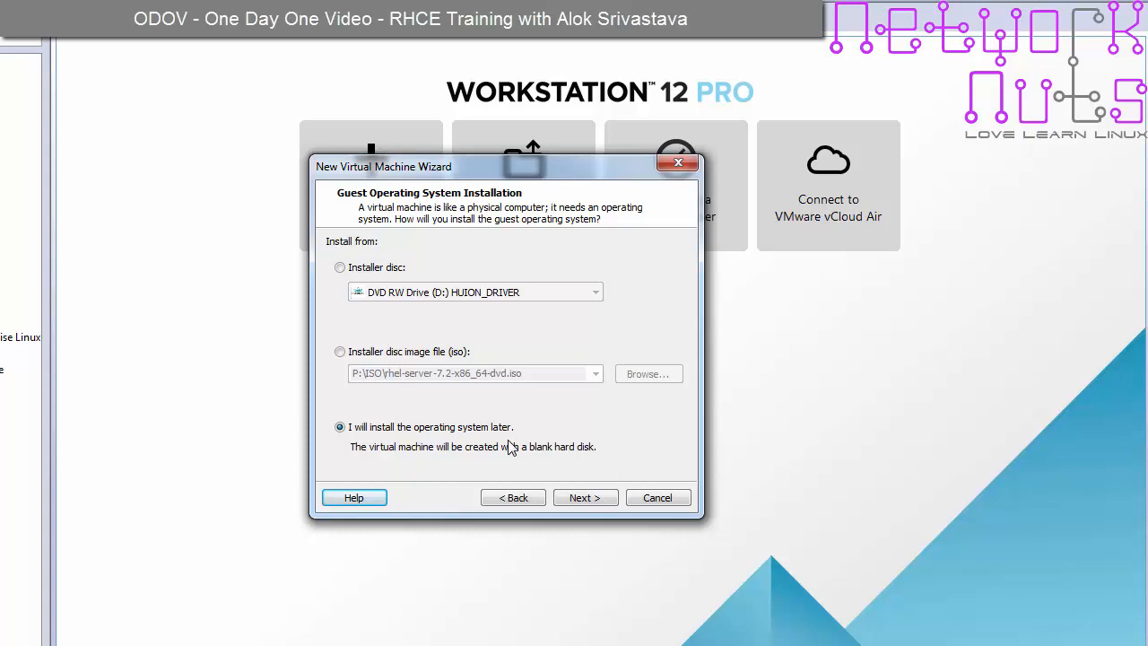
click(599, 500)
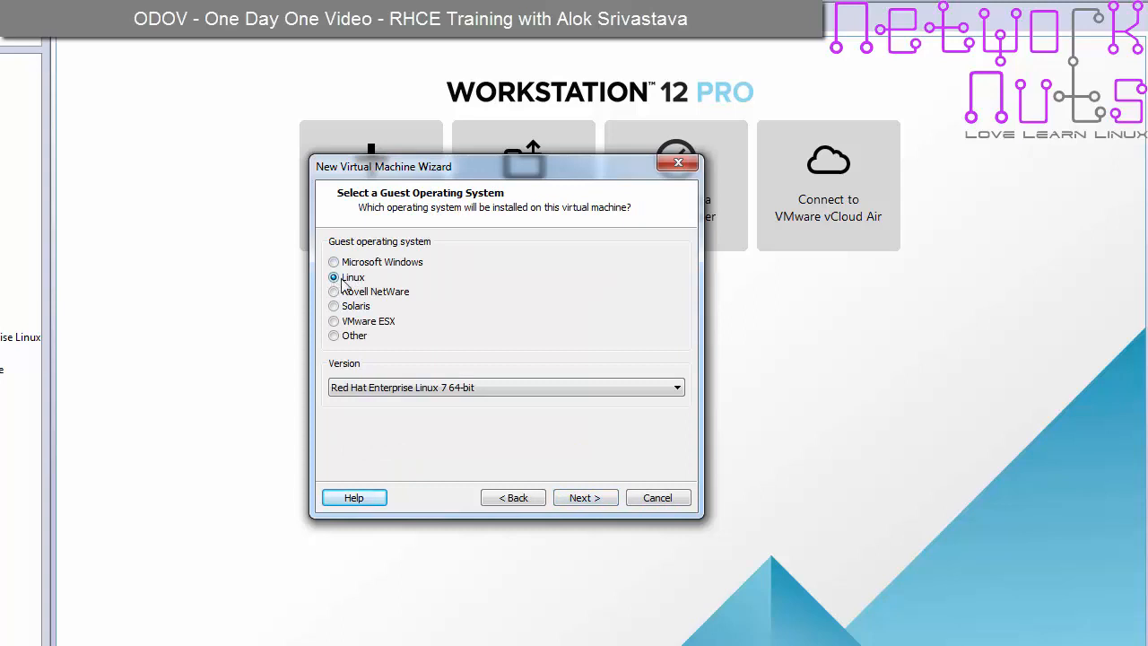
click(453, 390)
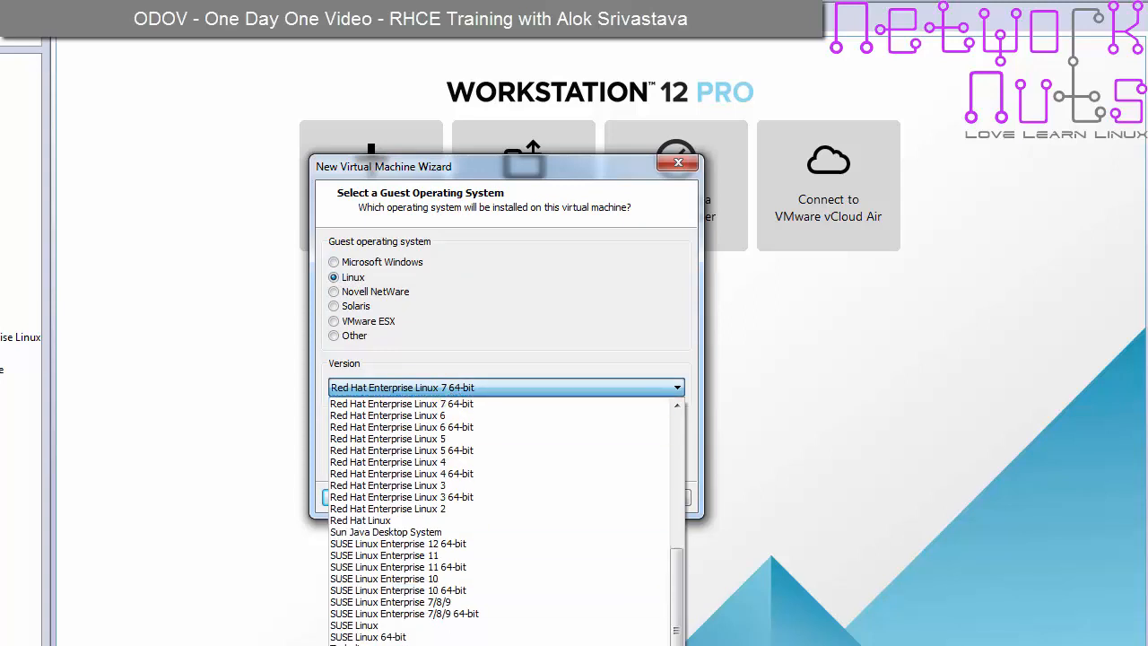
click(467, 404)
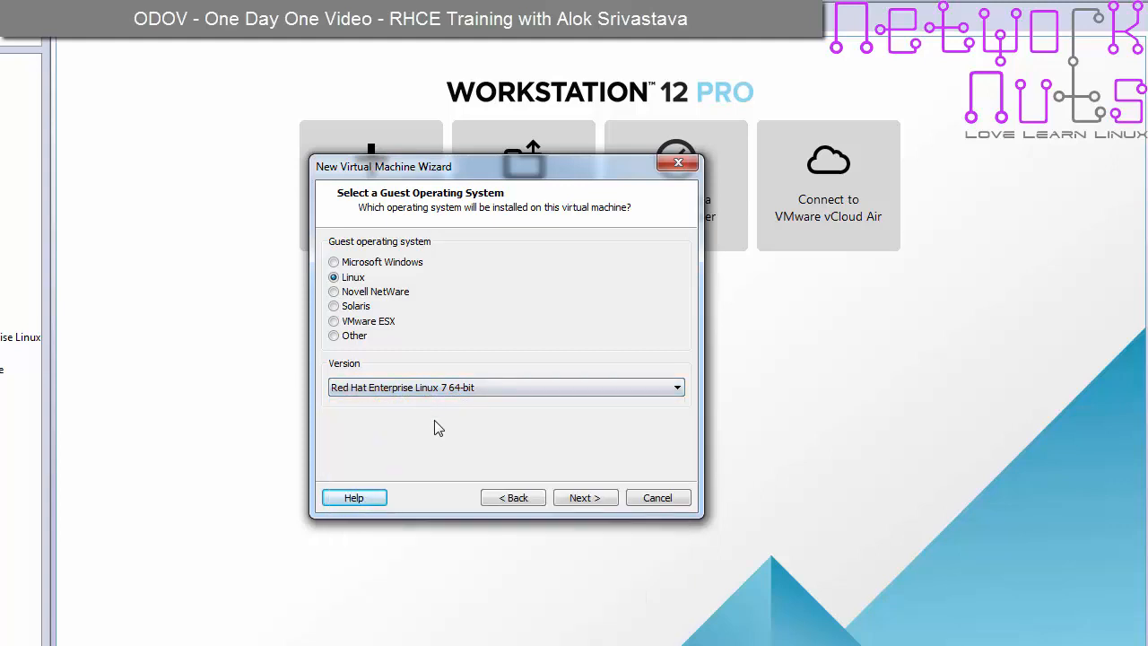
click(583, 497)
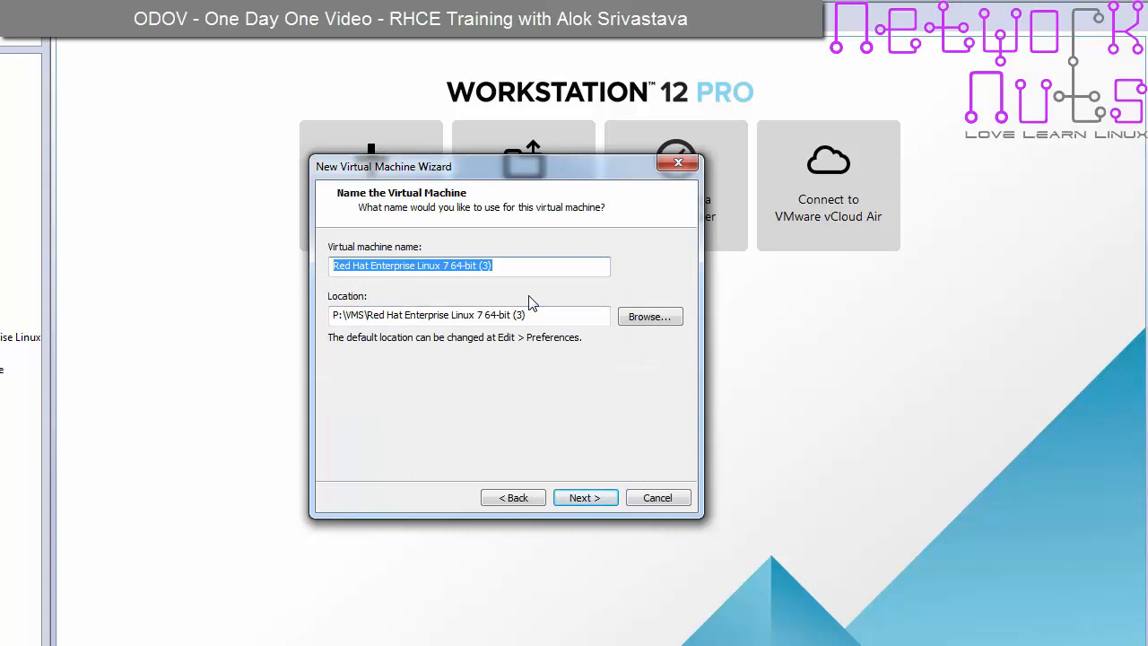
- Name the machine RHCE-VT-1 and keep a 30 GB disk split into multiple files
text(RHCE-V)
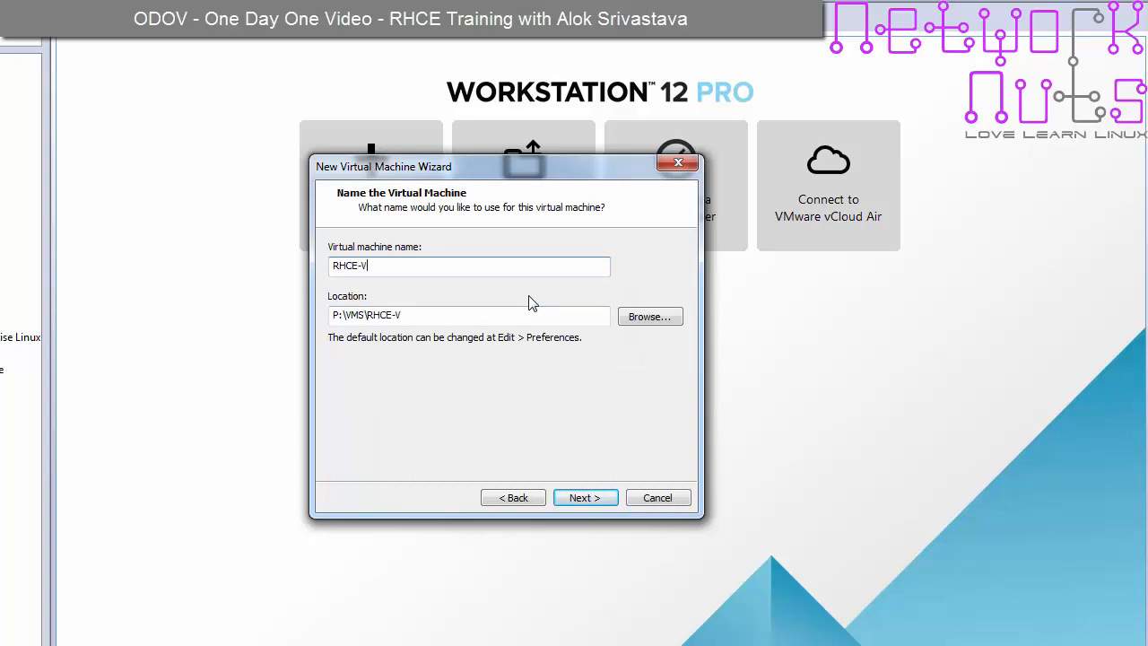
text(T-1)
click(585, 498)
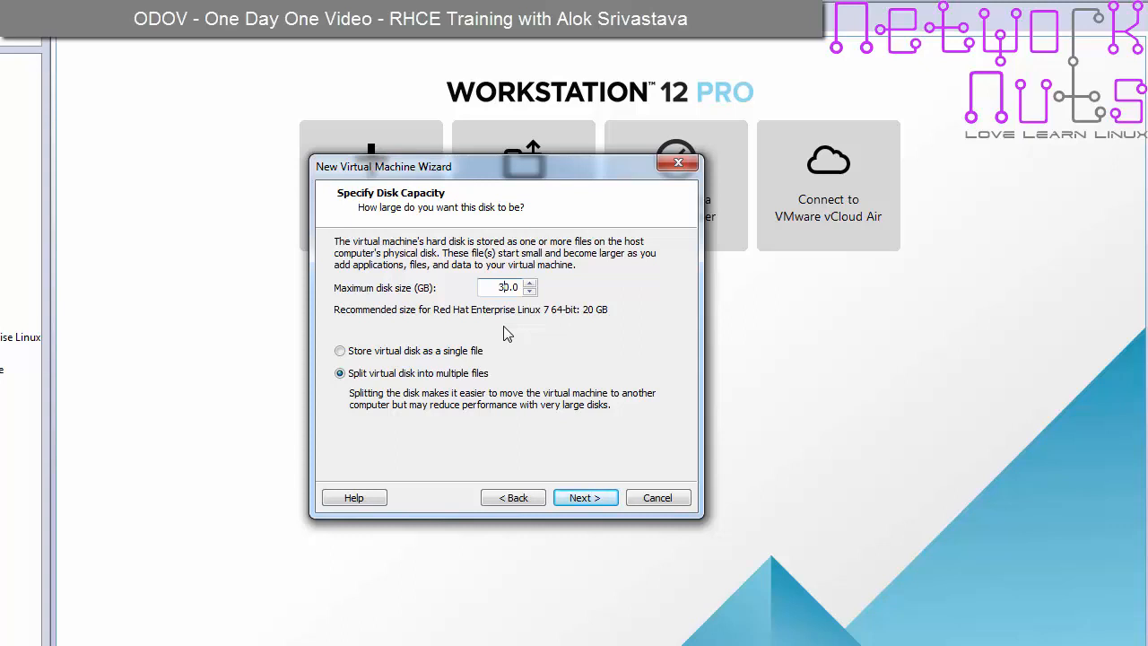
click(587, 502)
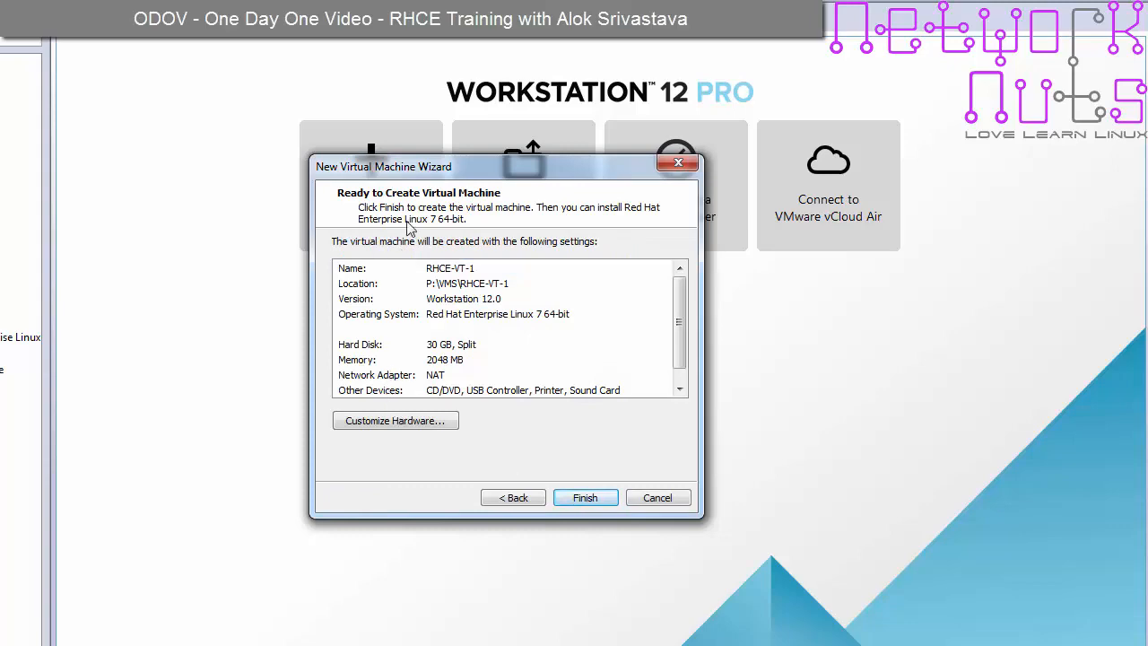
- In Customize Hardware, change the memory to 8000 MB, correcting a mistyped 5096
click(417, 425)
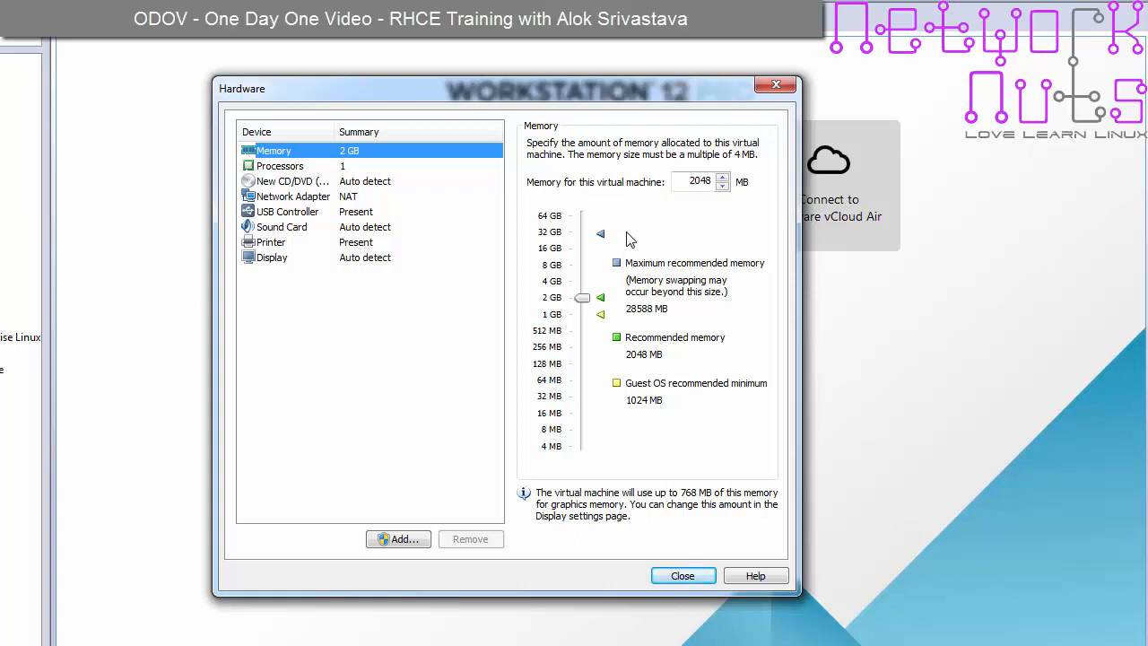
double_click(681, 183)
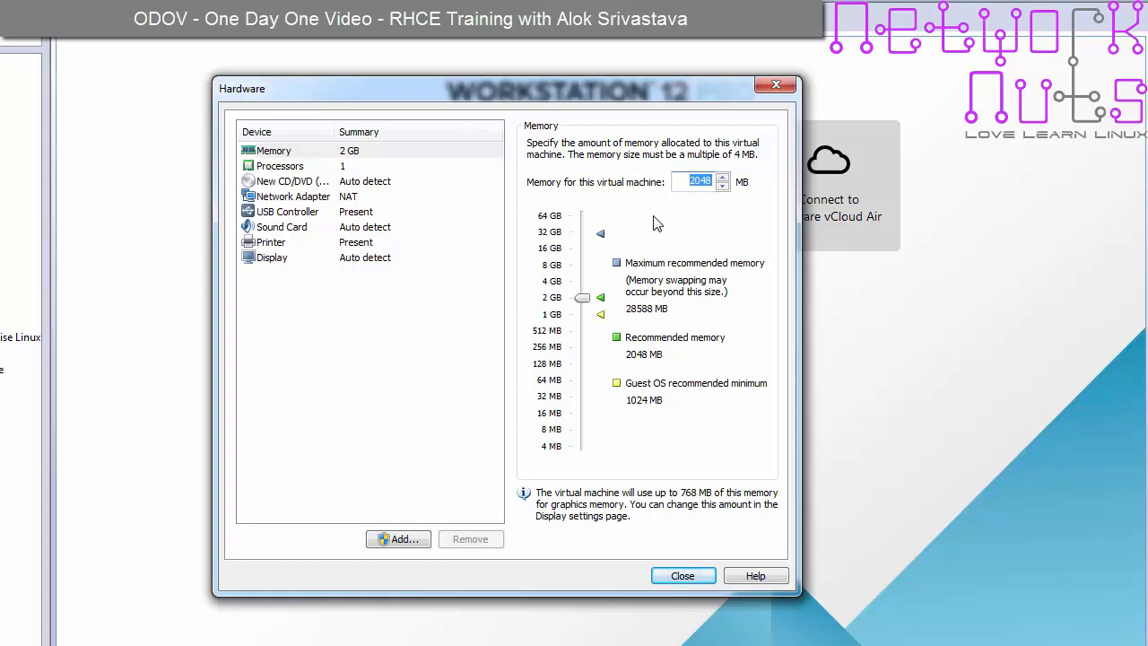
text(5096)
key(BackSpace)
key(BackSpace)
key(BackSpace)
key(BackSpace)
text(8000)
click(369, 170)
click(375, 153)
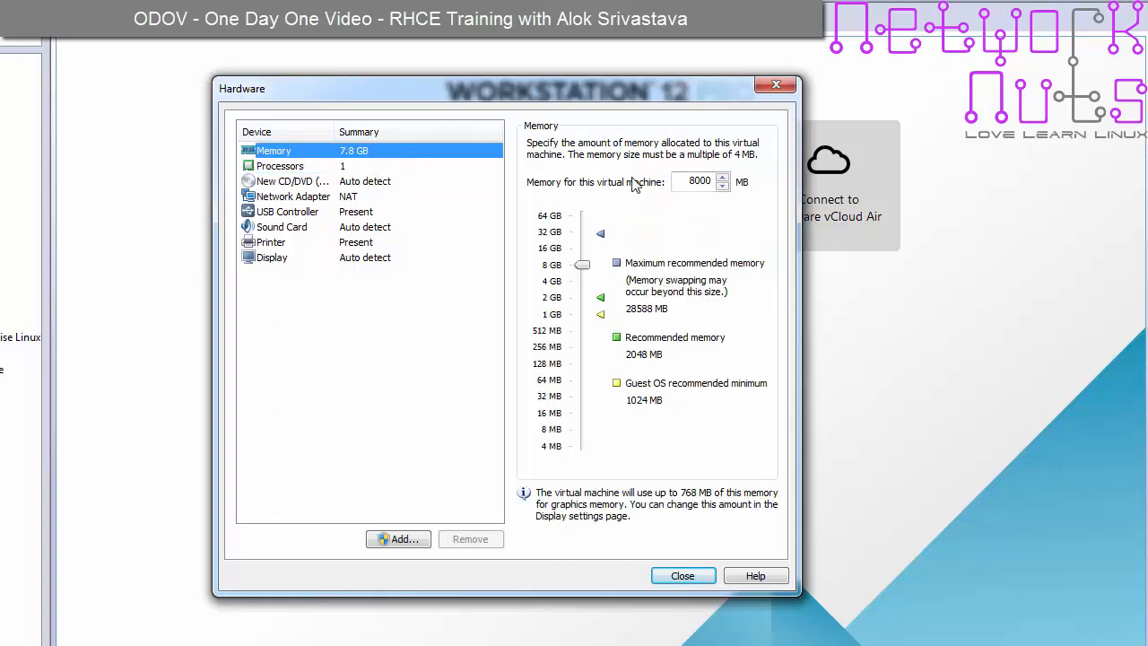
click(364, 166)
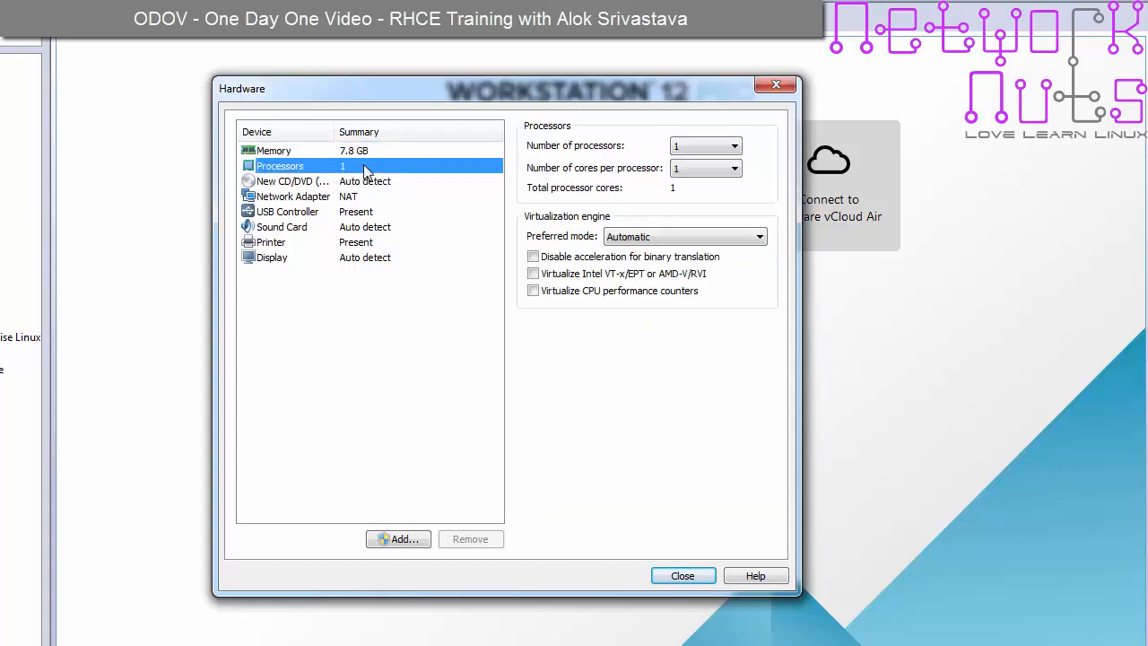
- Set 2 cores per processor and enable Intel VT-x/EPT or AMD-V/RVI virtualization
click(734, 169)
click(705, 186)
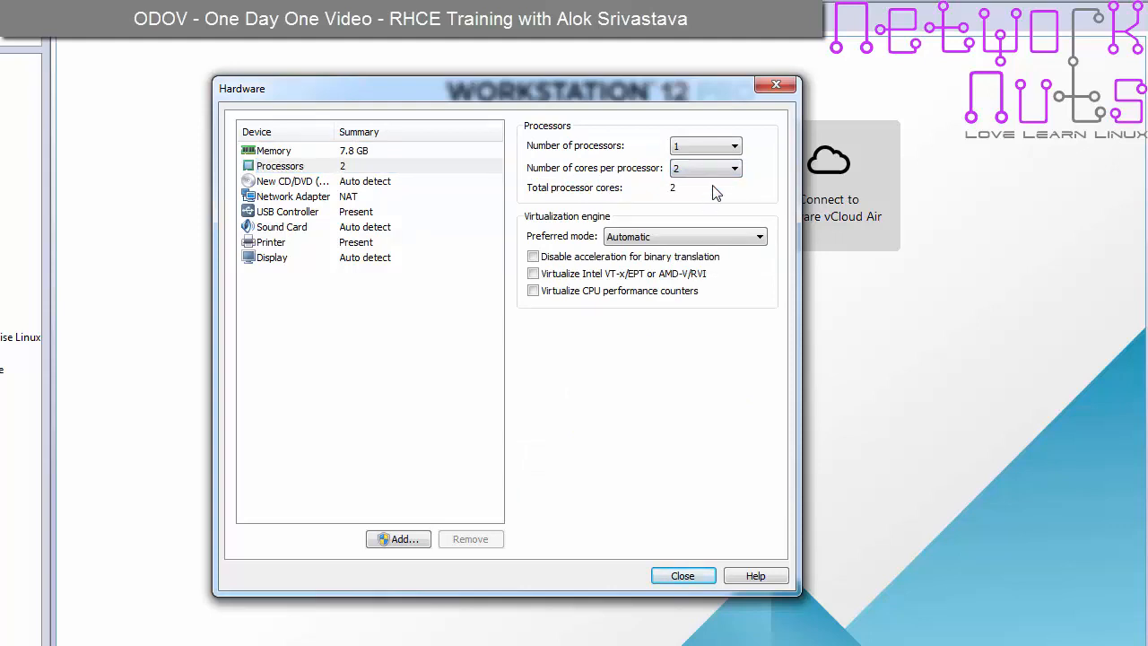
click(534, 274)
click(378, 203)
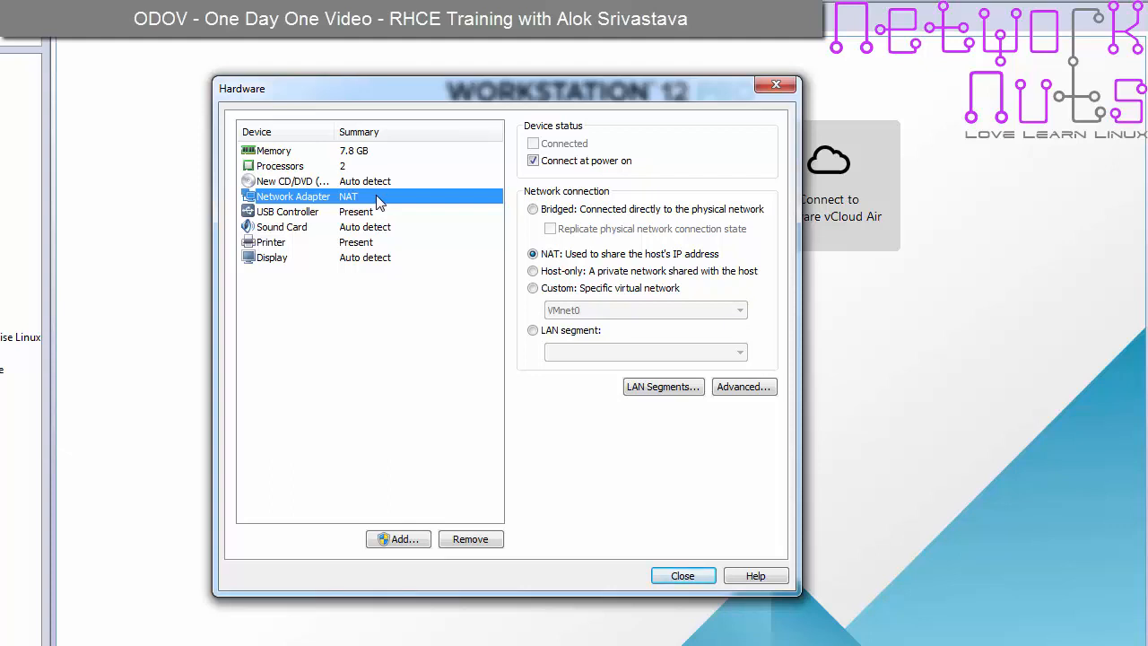
- Switch the network adapter to Host-only networking
click(533, 271)
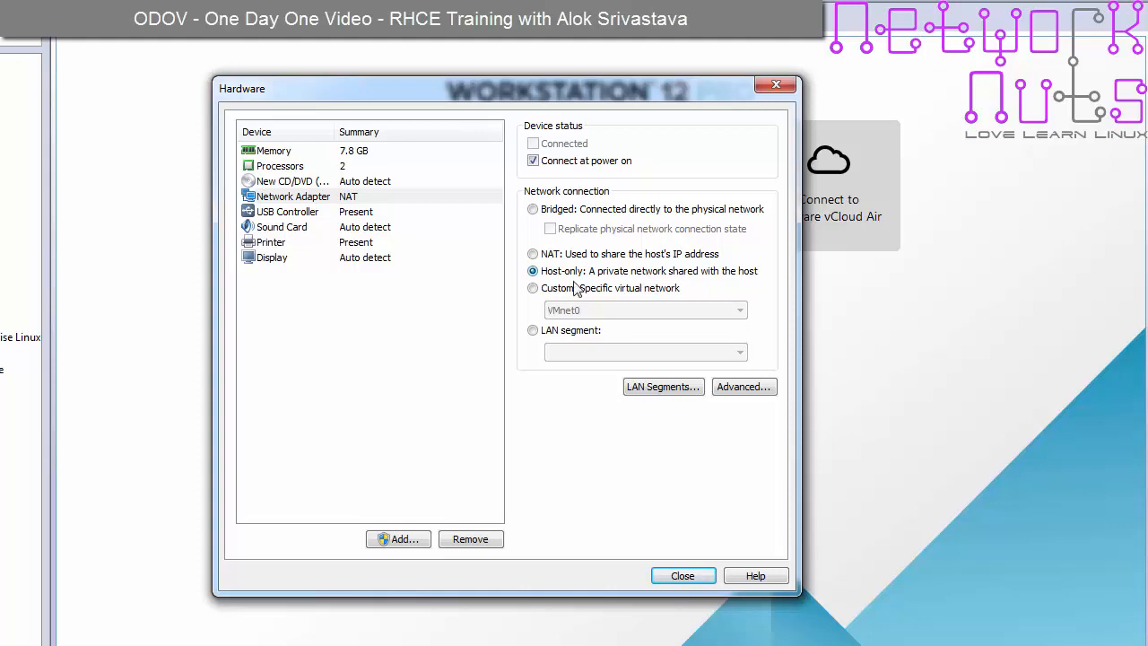
click(393, 184)
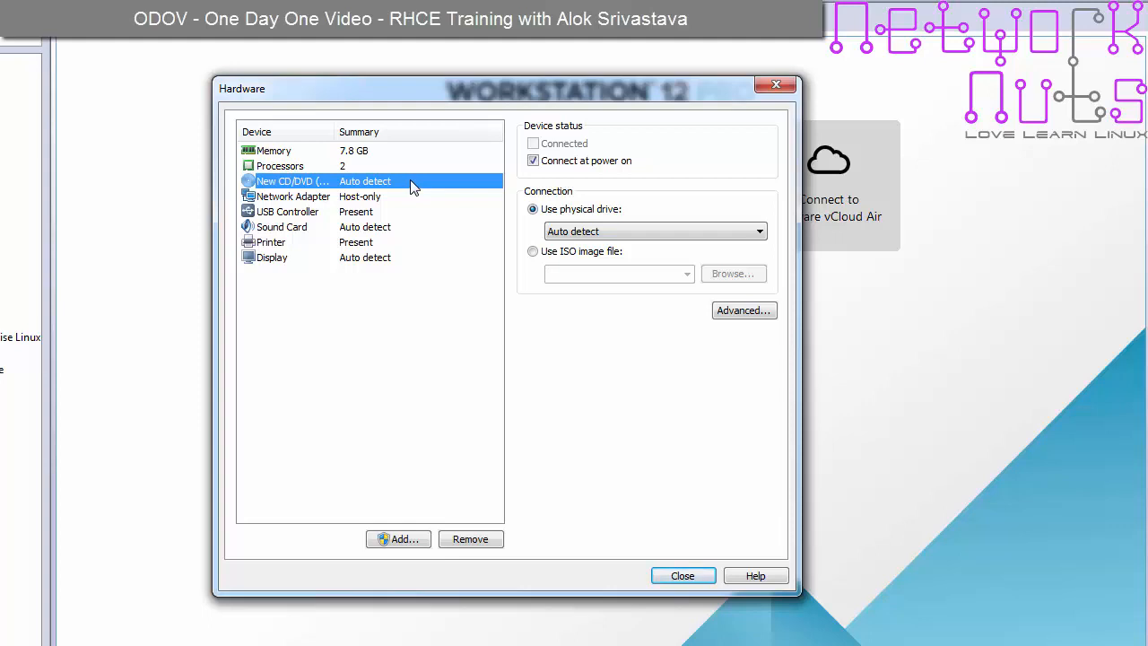
- Point the CD/DVD drive at rhel-server-7.2-x86_64-dvd.iso and close the hardware settings
click(567, 255)
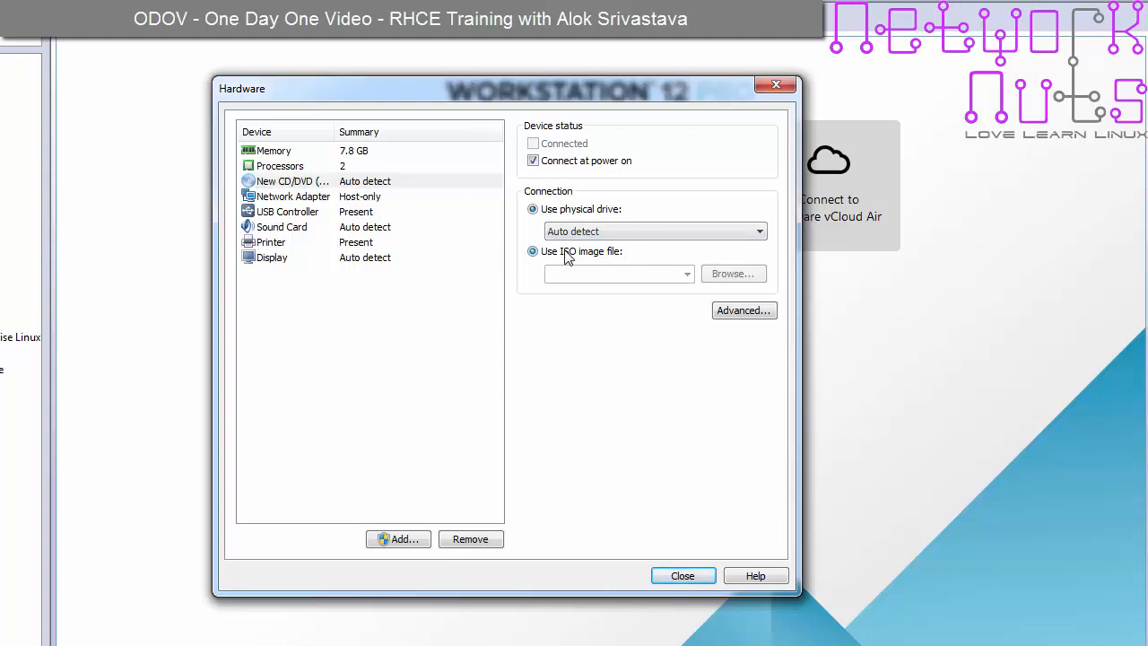
click(687, 274)
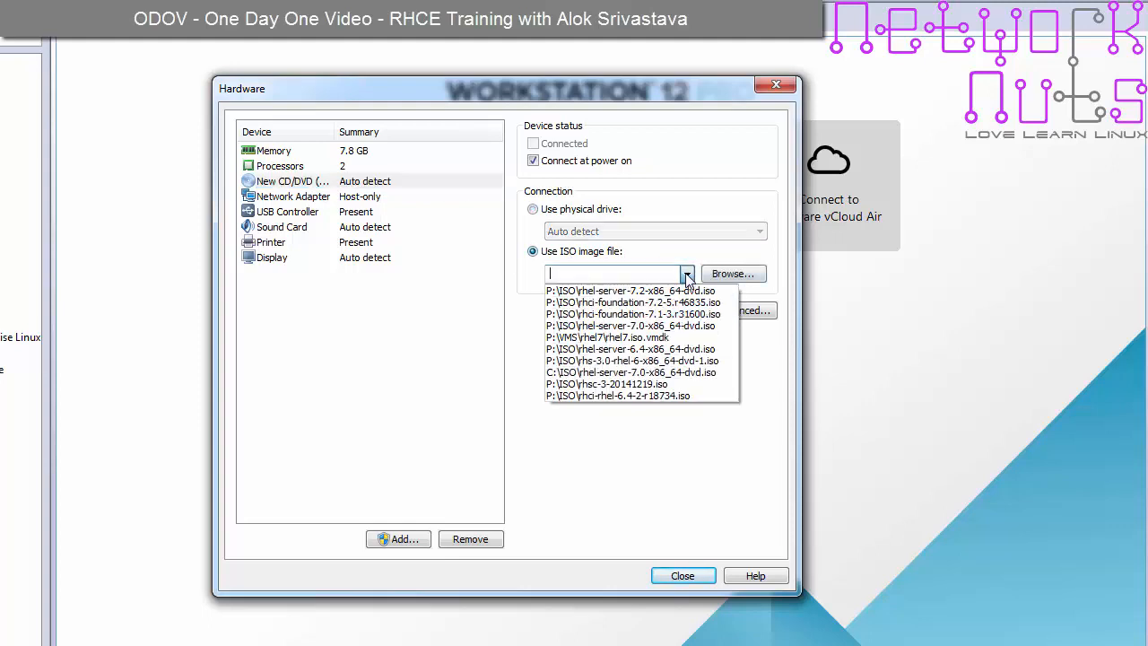
click(634, 294)
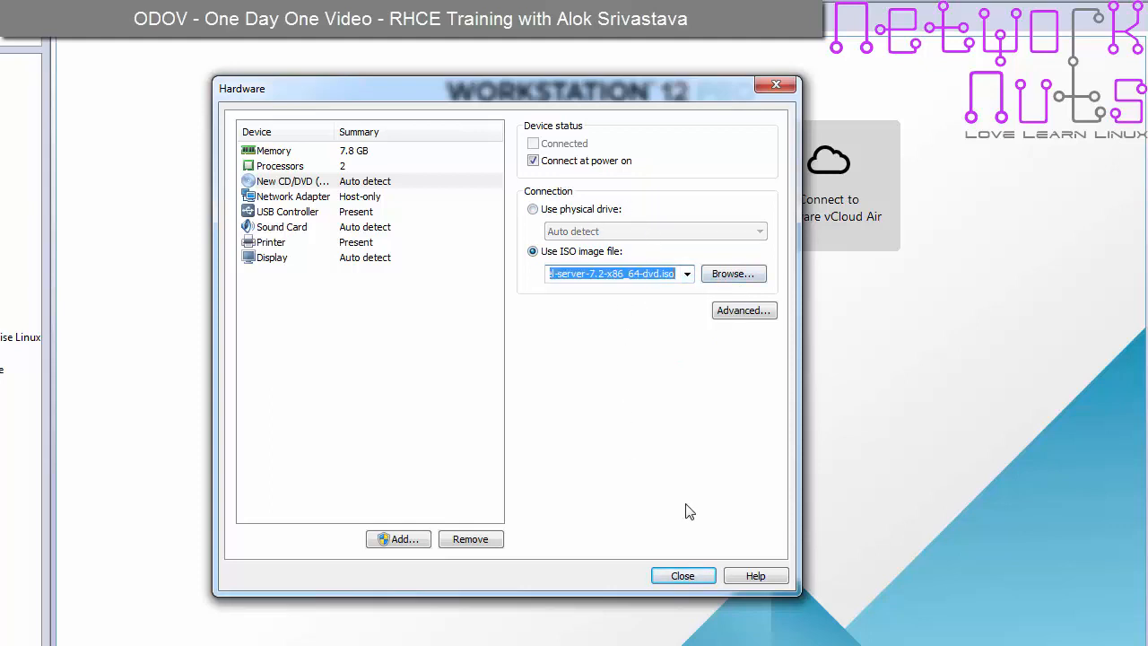
click(683, 577)
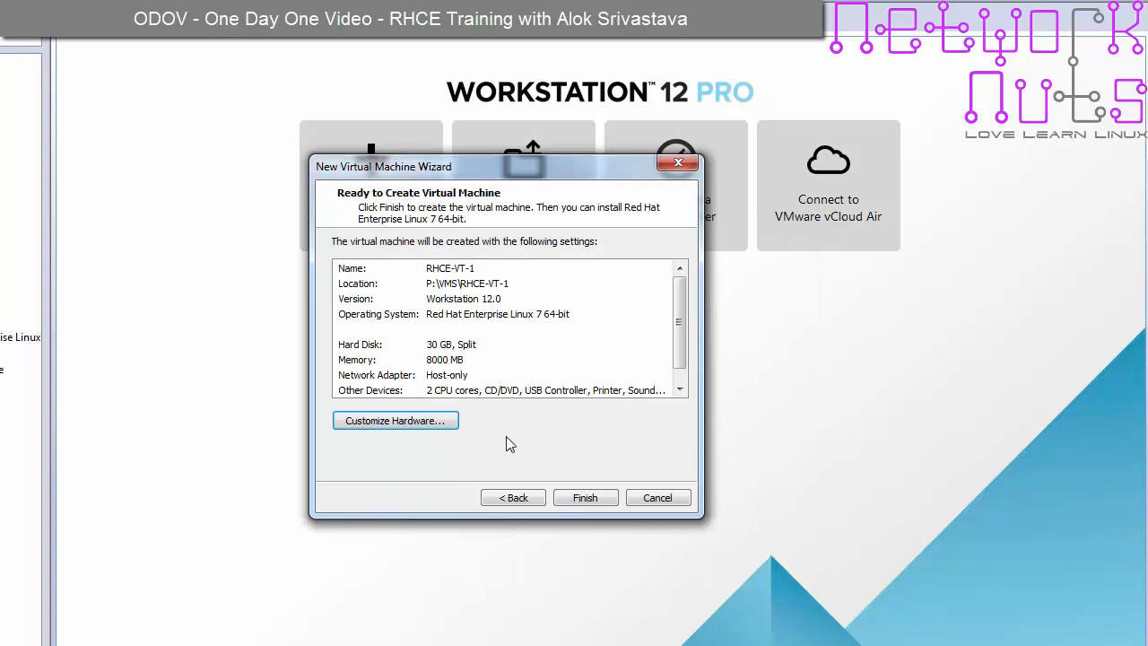
- Finish creating RHCE-VT-1, power it on, and stop the boot menu's countdown
click(585, 498)
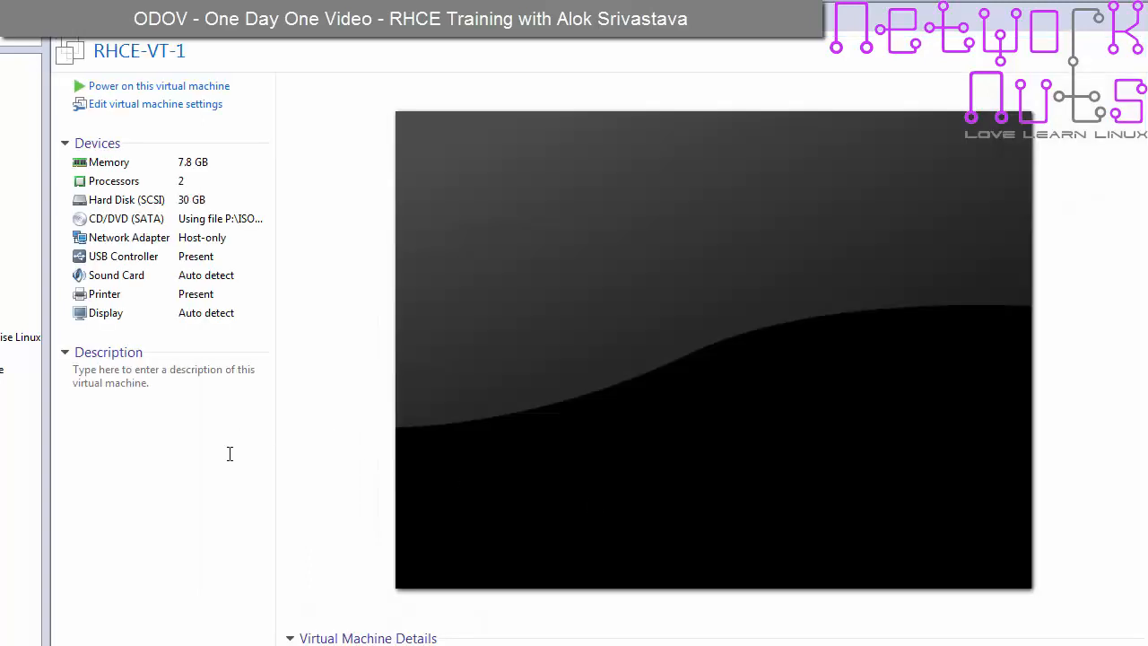
click(168, 86)
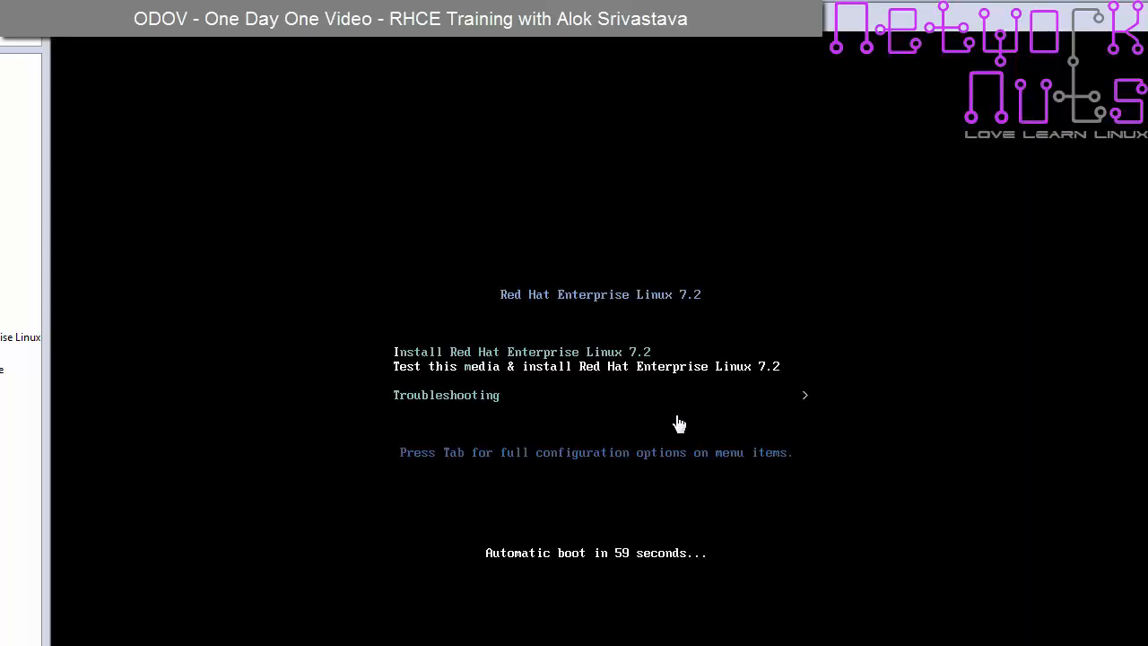
key(Up)
key(Down)
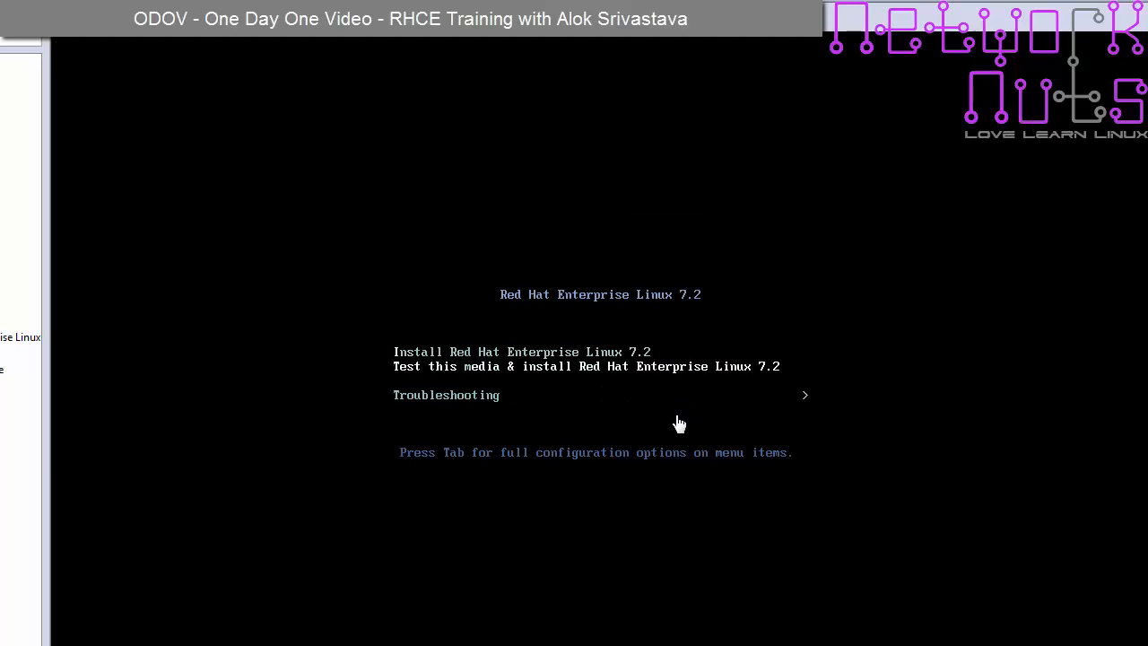
key(Down)
key(Up)
key(Up)
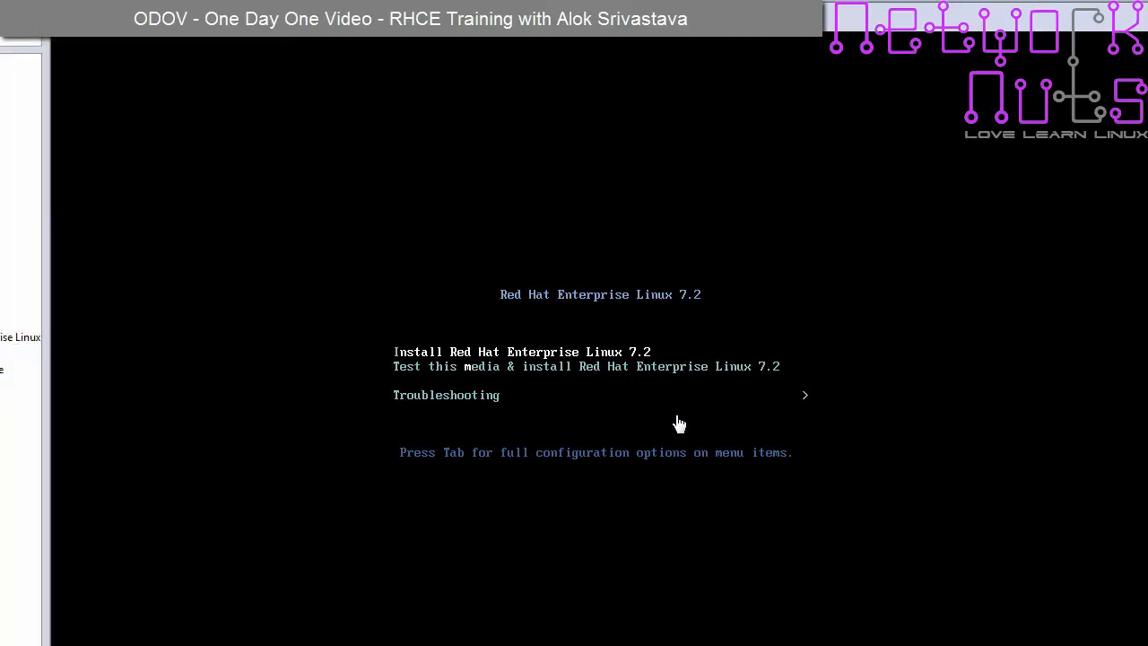
key(Down)
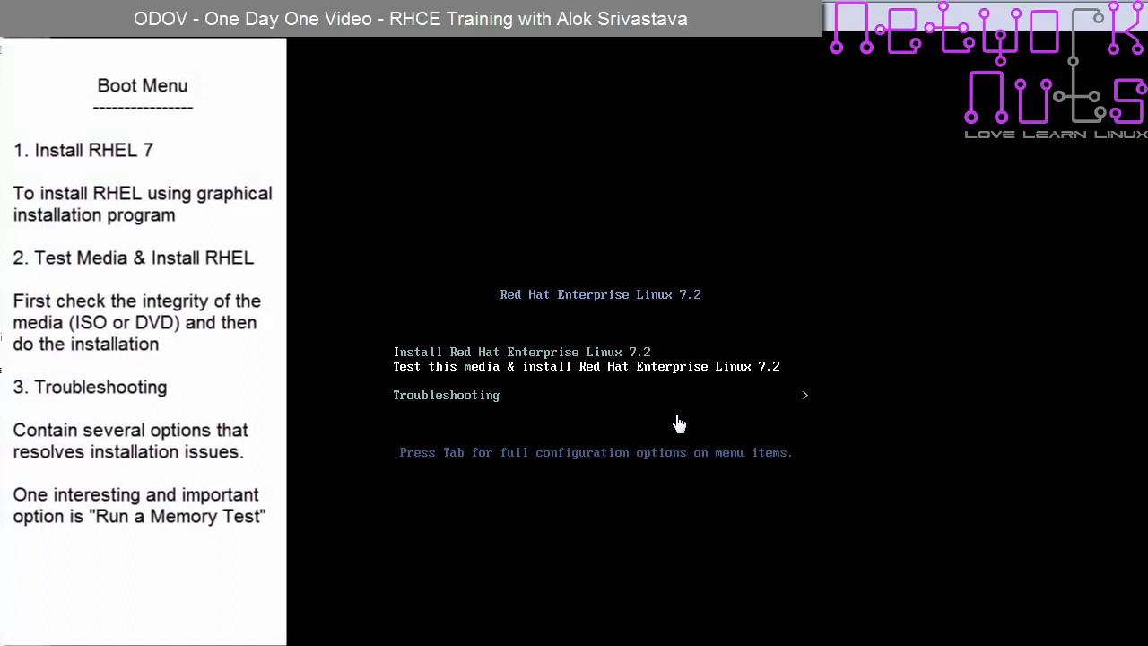
- Highlight Troubleshooting in the RHEL 7.2 boot menu and enter its submenu
key(Up)
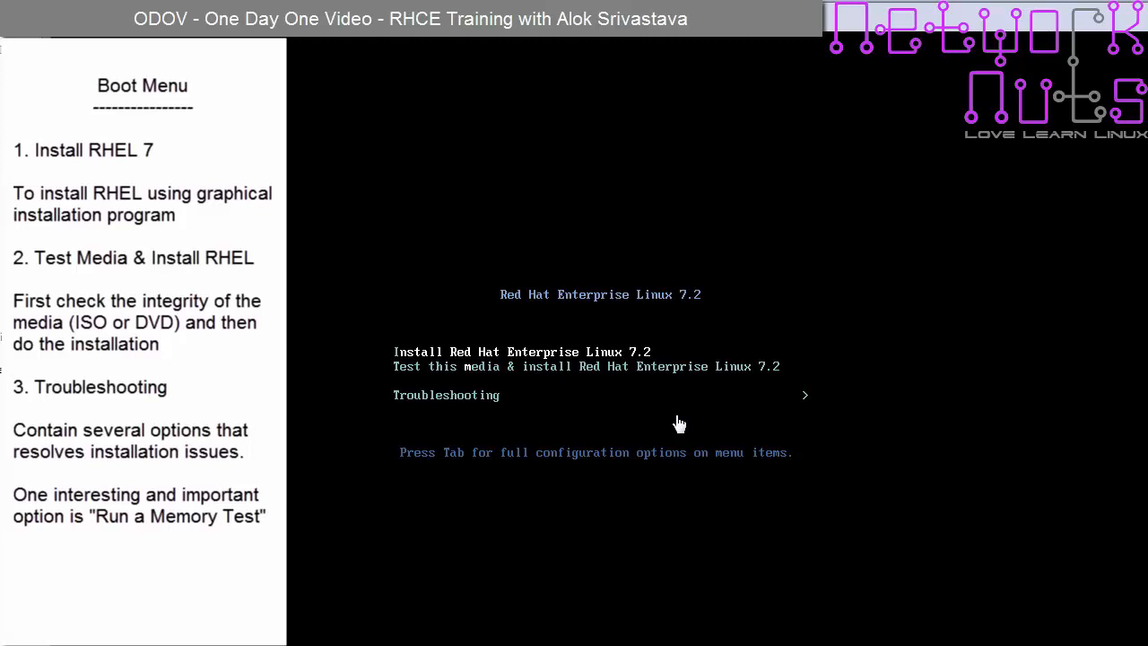
key(Down)
key(Down)
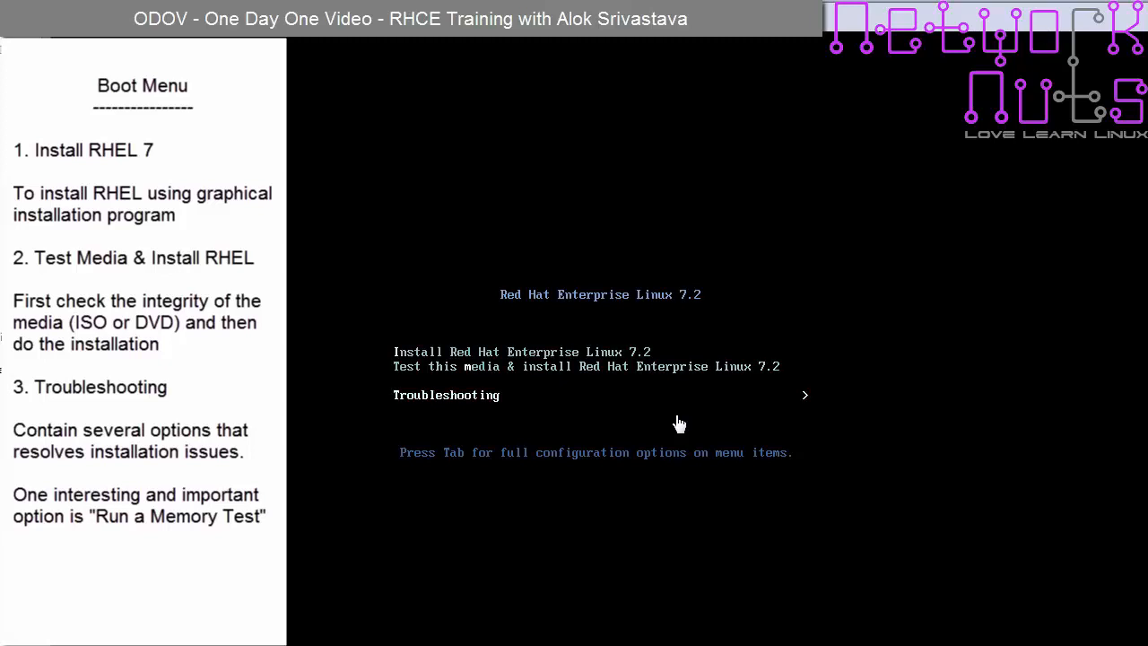
key(Up)
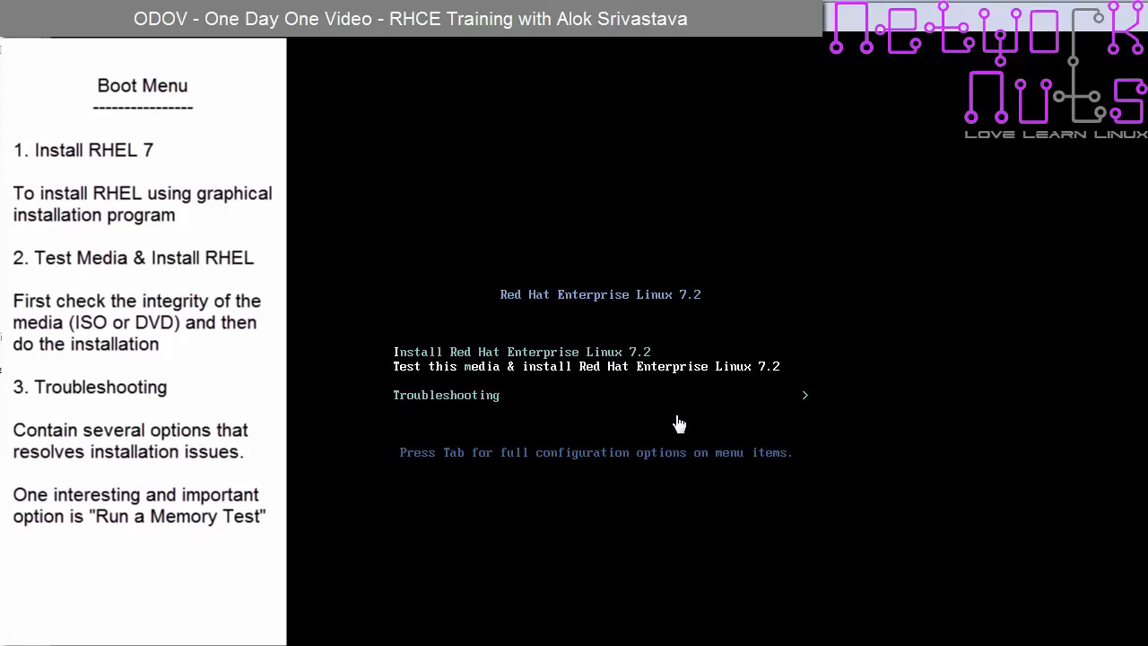
key(Down)
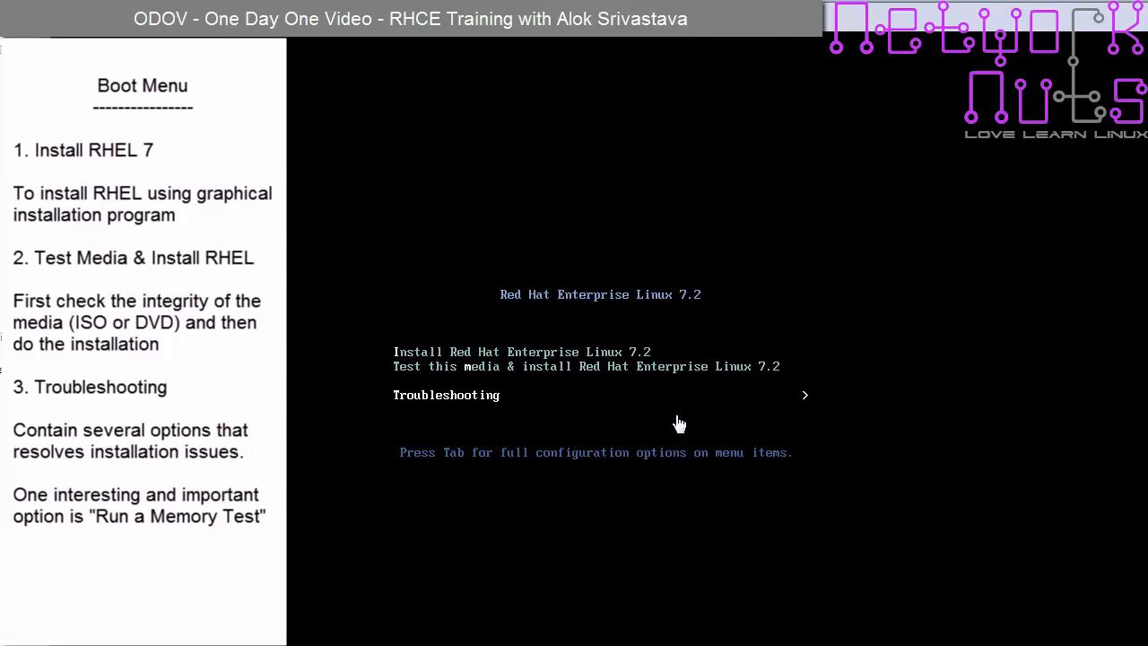
key(Return)
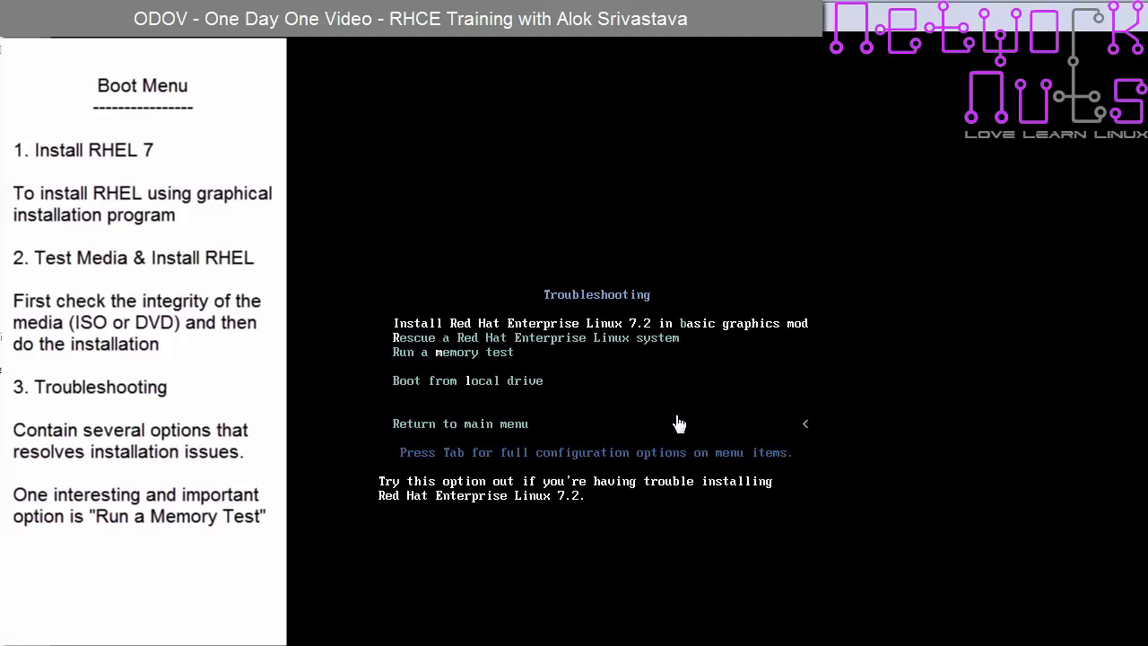
- Highlight 'Rescue a Red Hat Enterprise Linux system' to show its description
key(Down)
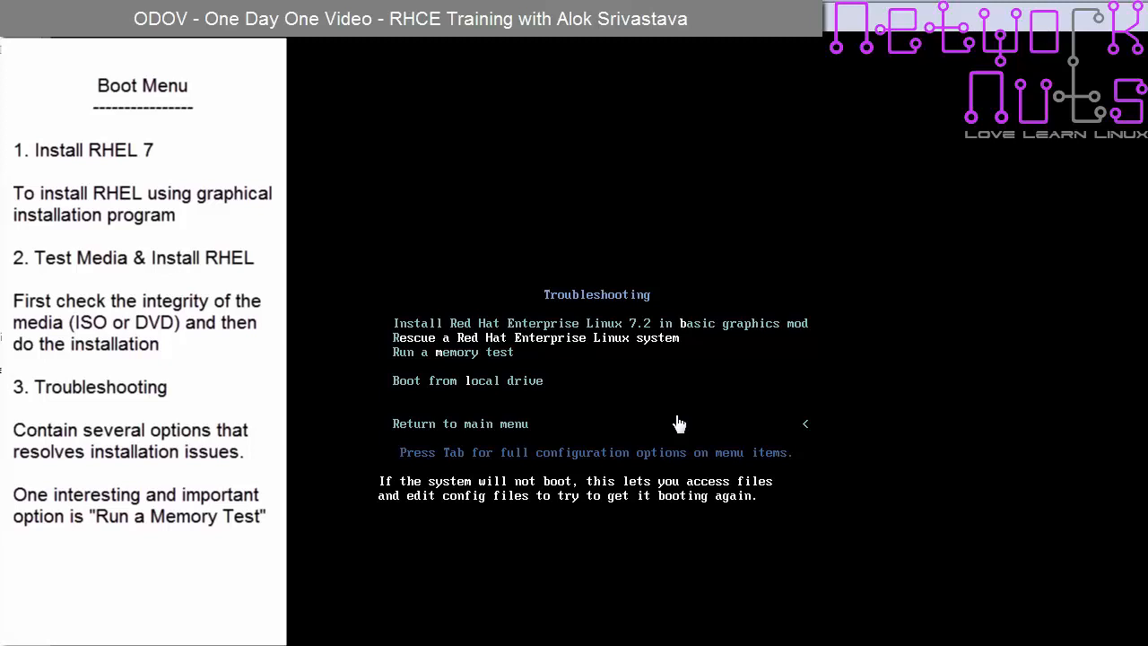
- Highlight 'Run a memory test' to show its description
key(Down)
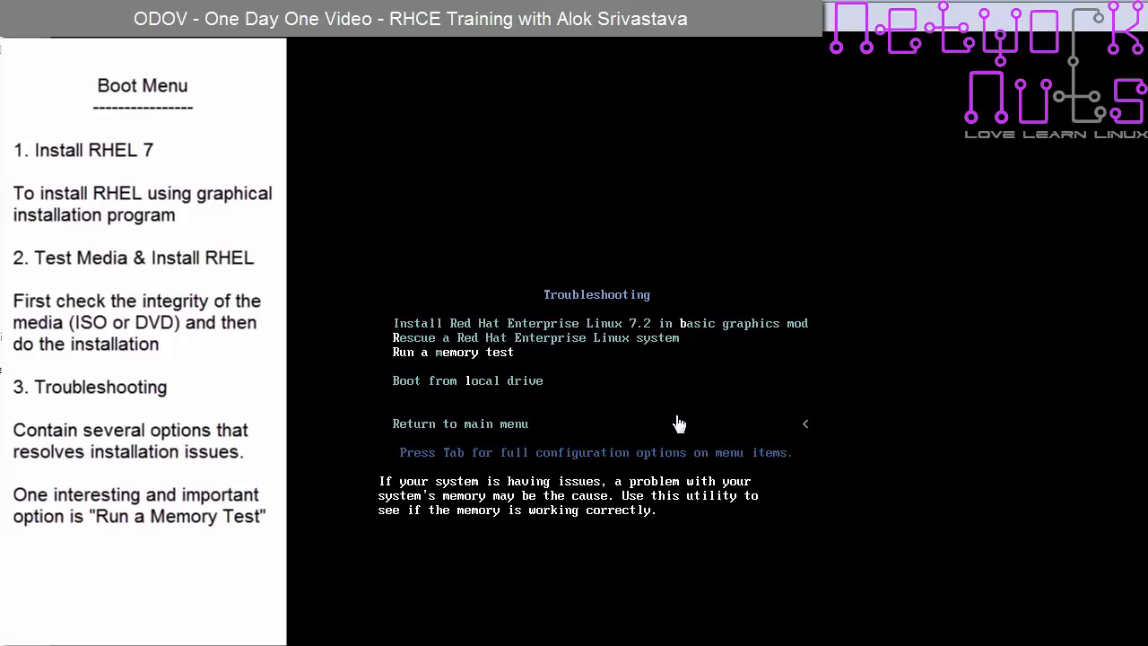
- Launch Memtest86+ from the 'Run a memory test' boot menu entry
key(Return)
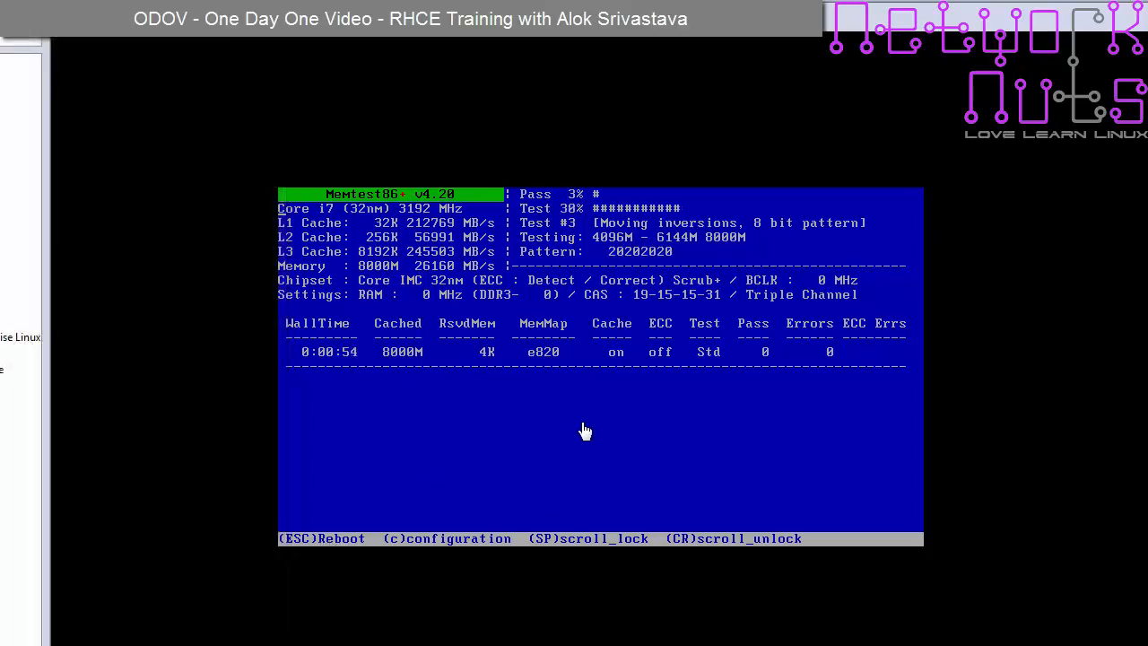
- Abort Memtest86+ with Esc so the RHCE-VT-1 guest reboots to the RHEL 7.2 boot menu
key(Escape)
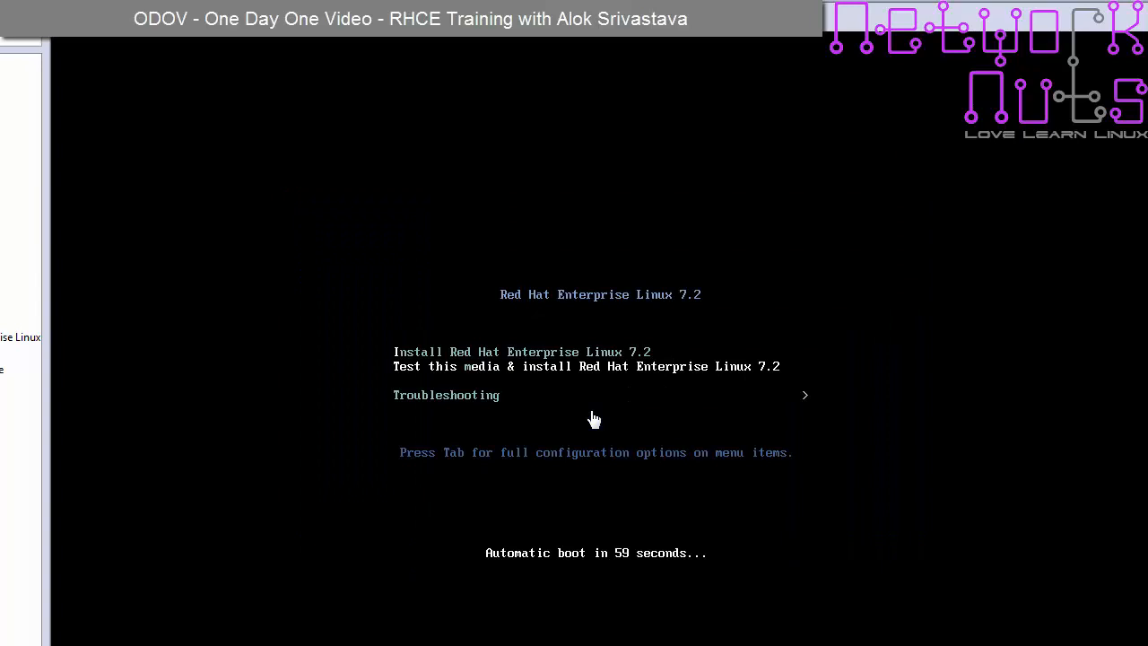
- Boot 'Install Red Hat Enterprise Linux 7.2' and switch to the Anaconda tmux console
key(Up)
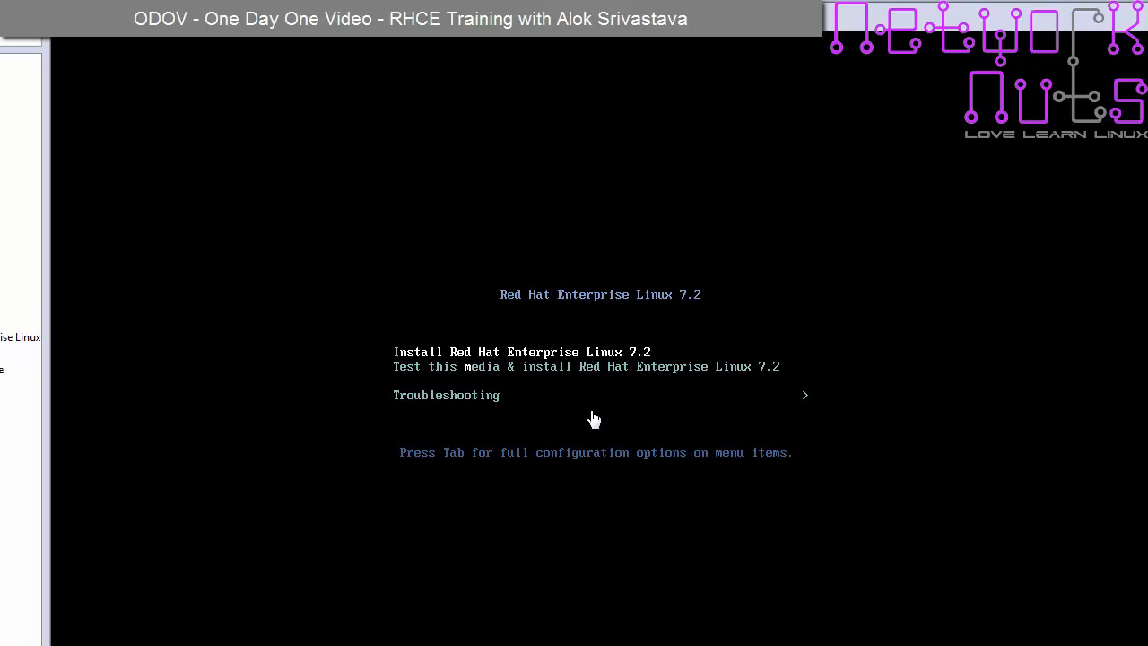
key(Escape)
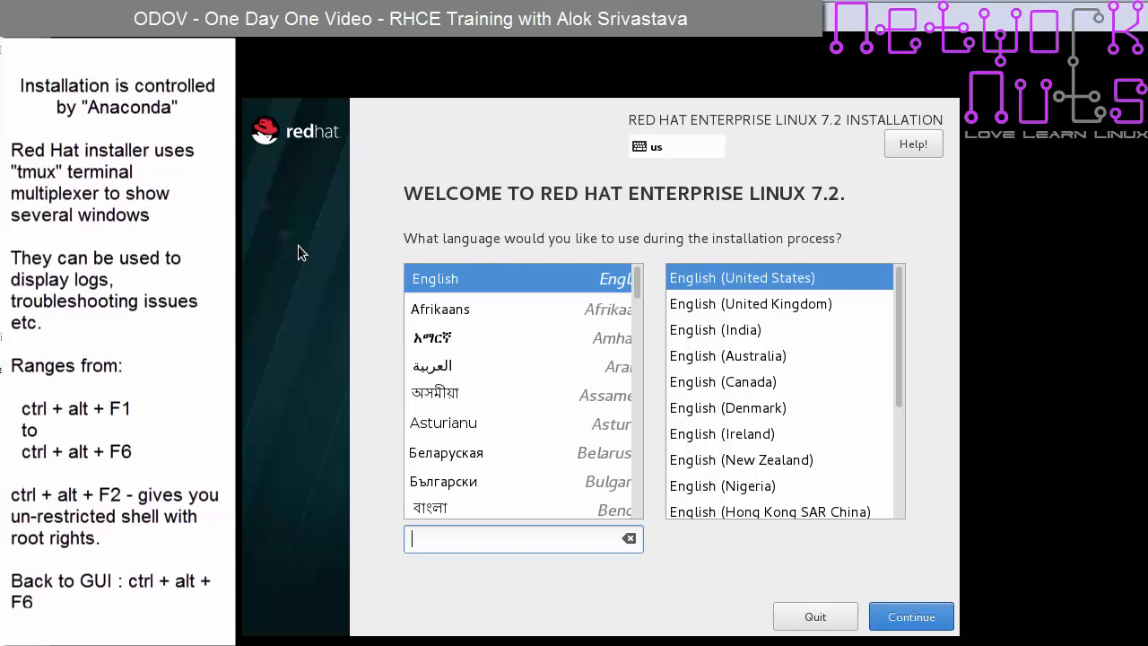
key(ctrl+alt+F1)
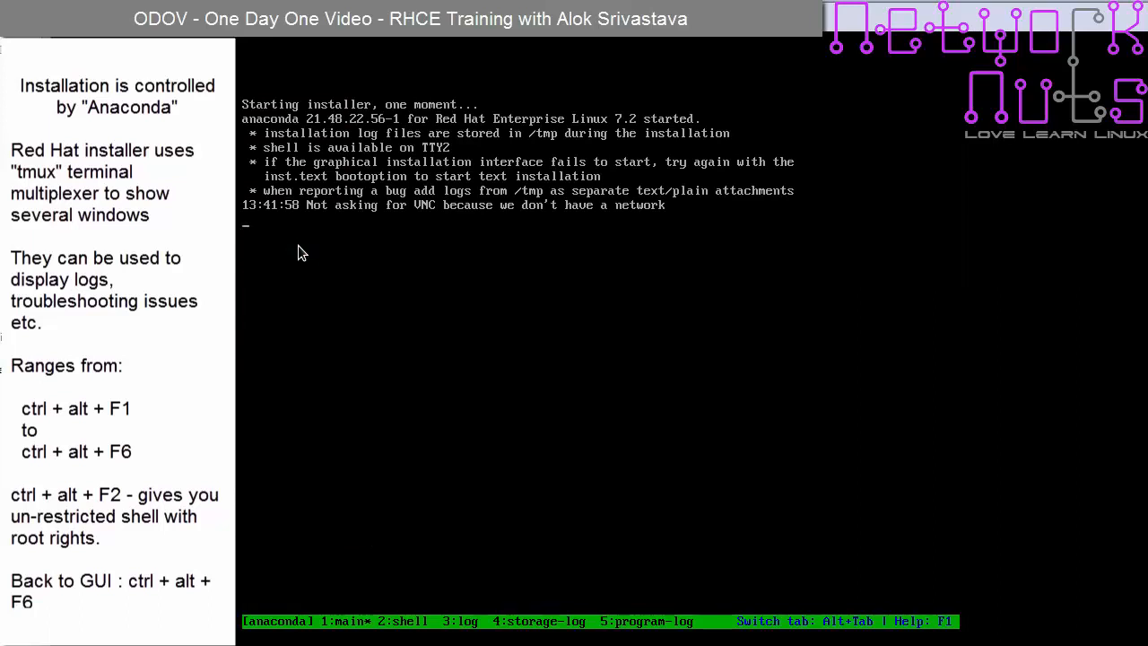
- Run free in the Ctrl+Alt+F2 root shell to check memory, then clear the screen
key(ctrl+alt+F2)
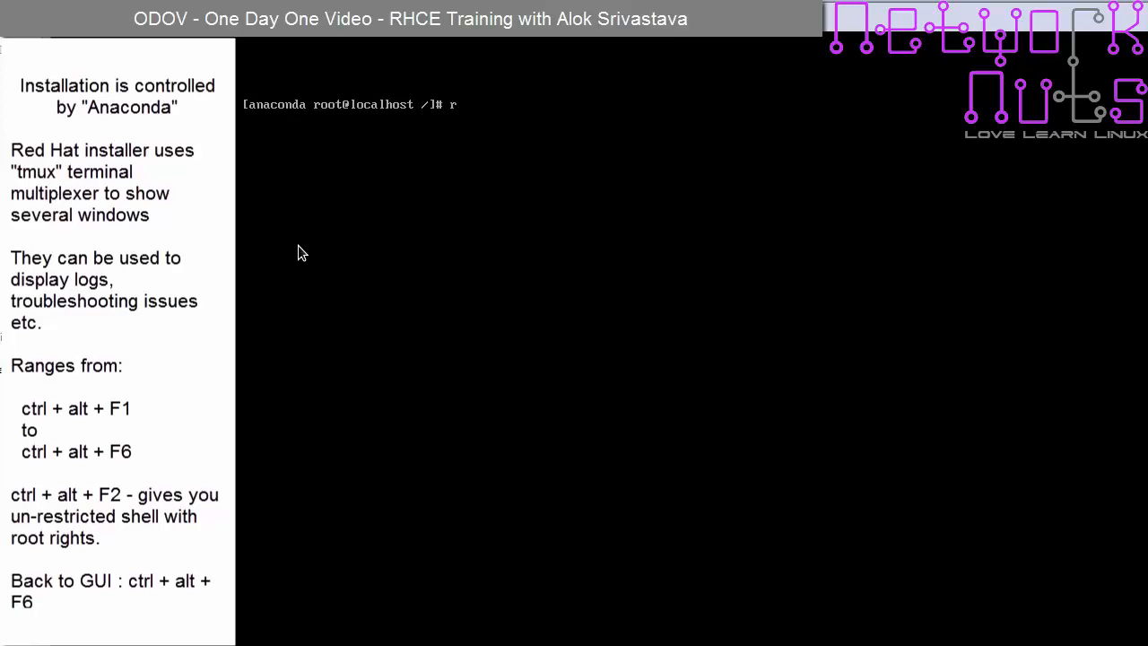
text(free)
key(Return)
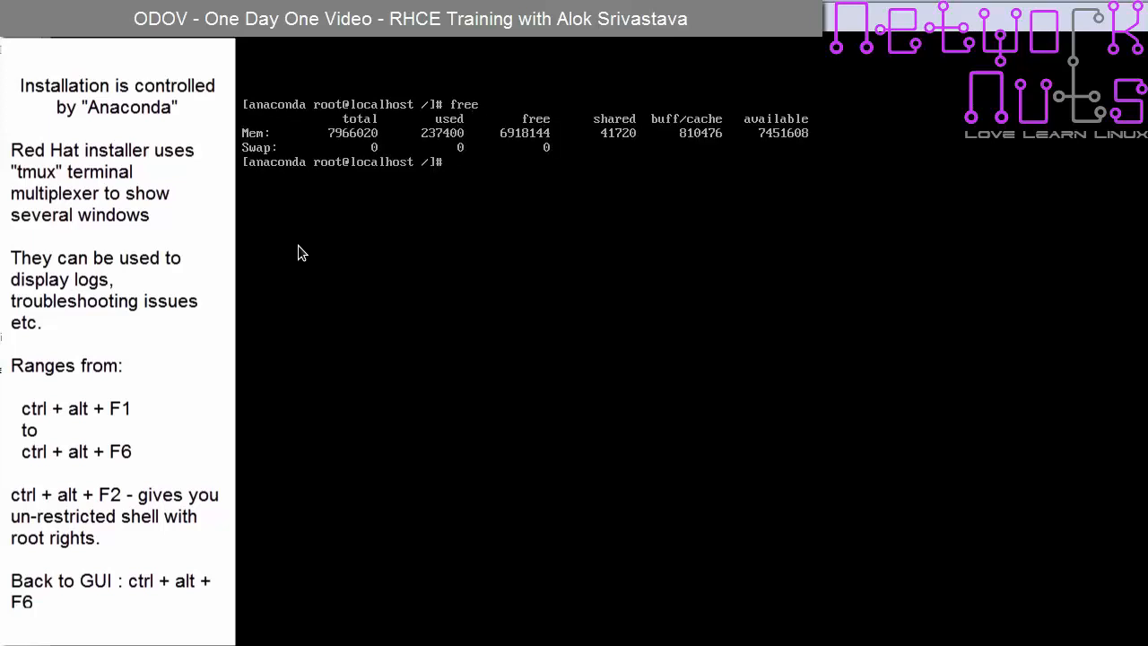
key(Return)
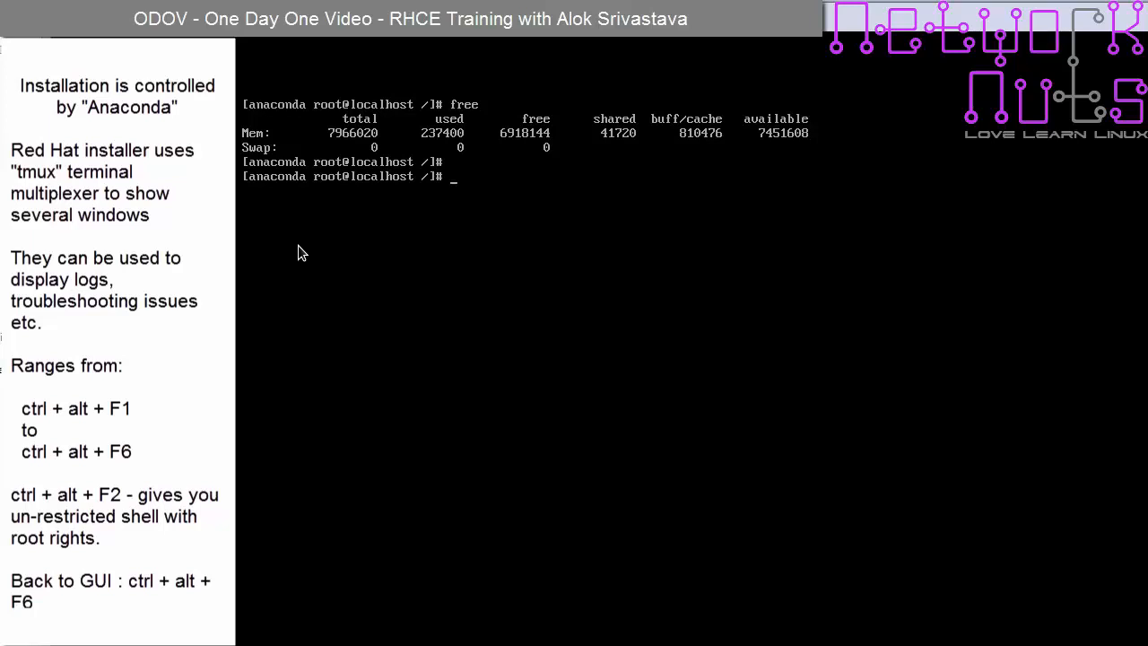
key(ctrl+l)
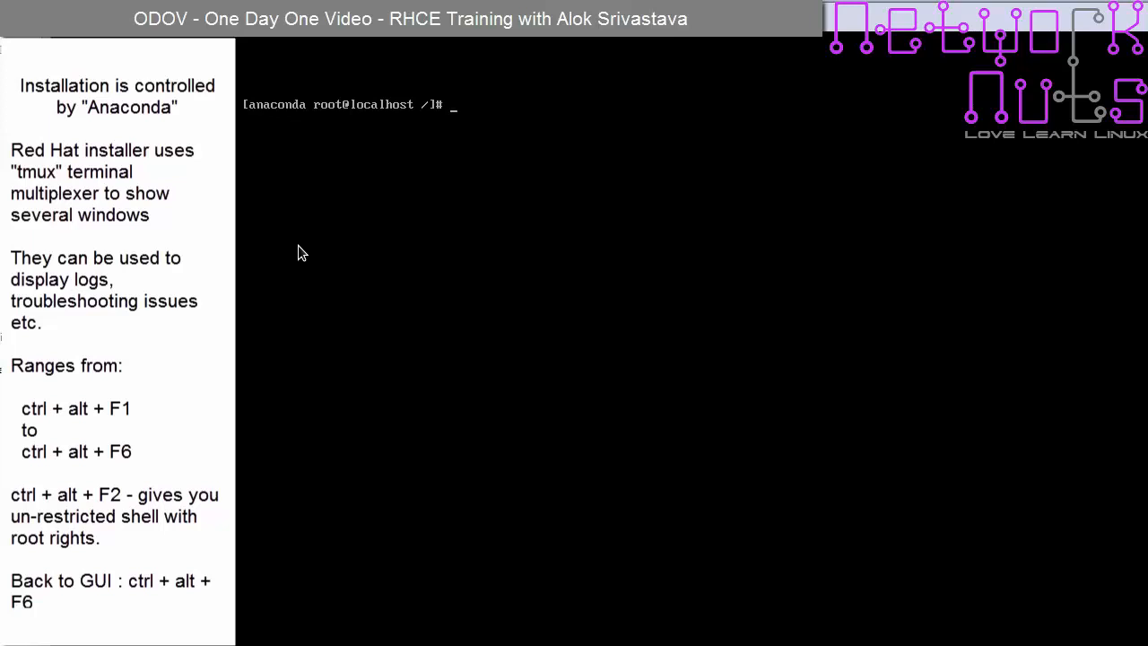
- Switch between the tmux console, root shell and graphical installer, ending on the language screen
key(ctrl+alt+F1)
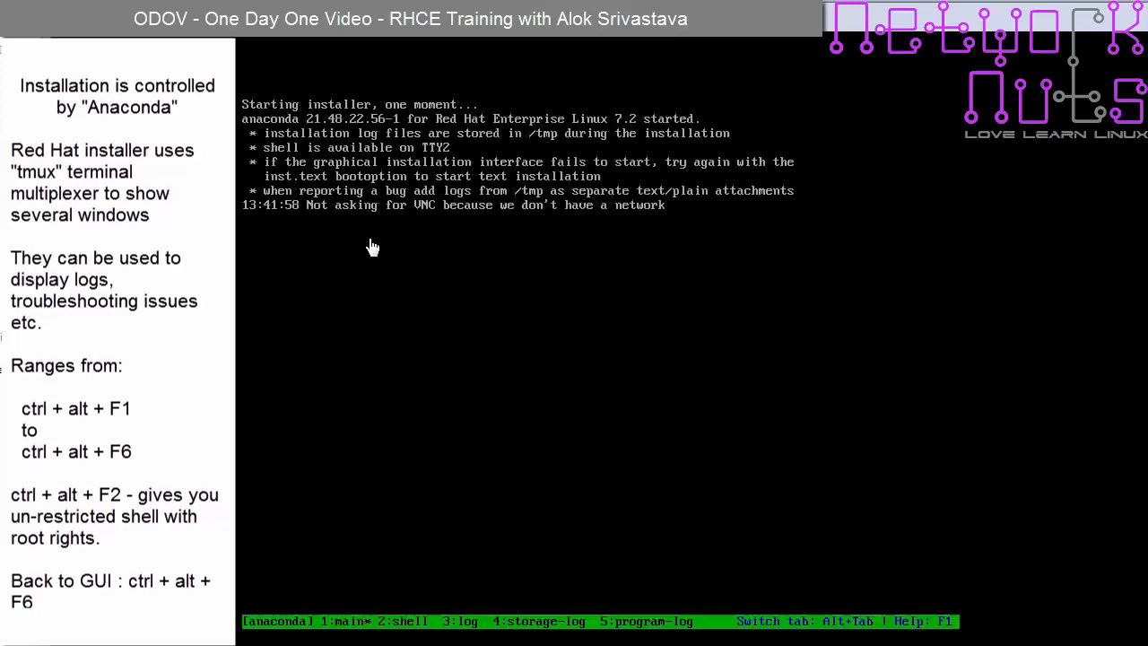
key(ctrl+alt+F6)
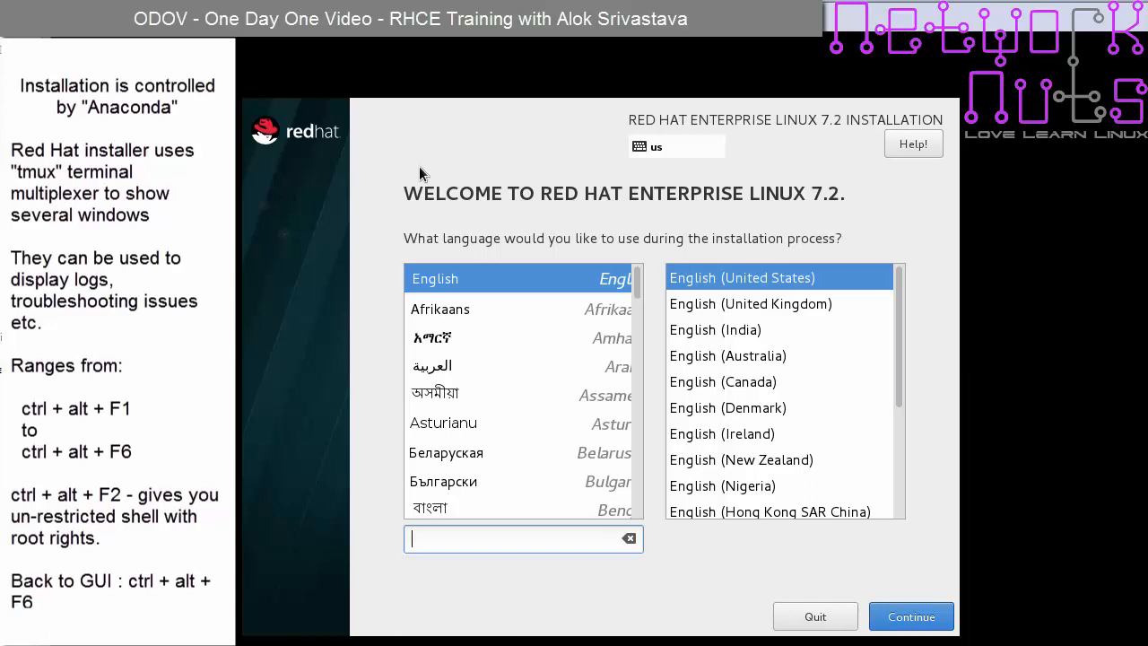
key(ctrl+alt+F2)
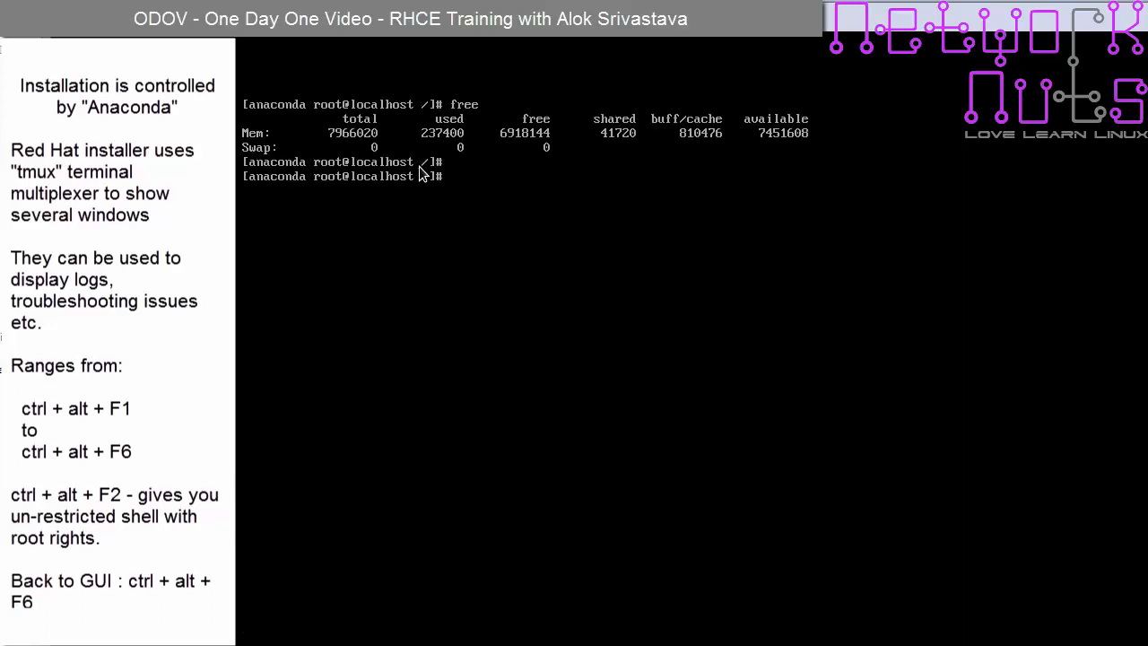
key(Return)
key(Return)
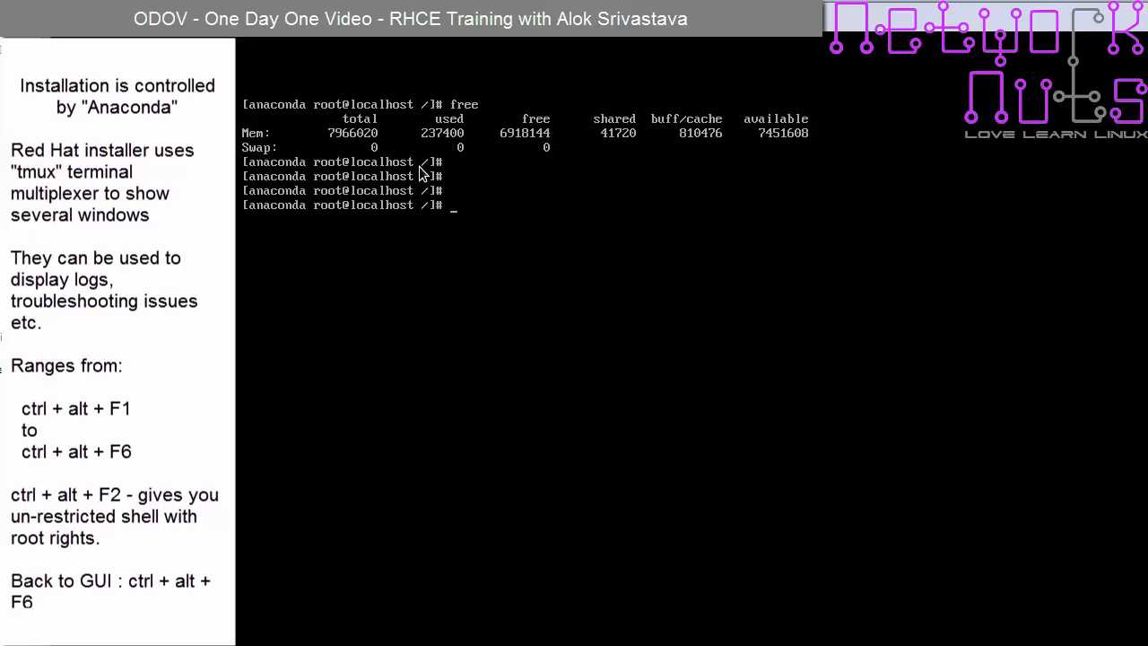
key(ctrl+alt+F6)
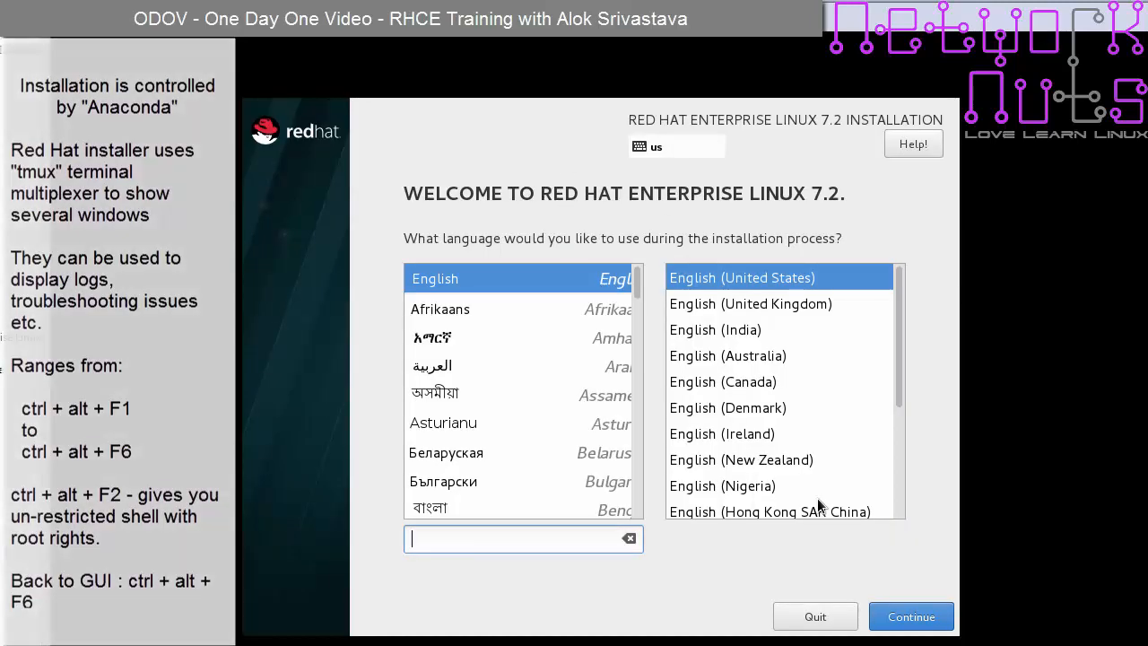
- Keep English (United States) as the language and set the time zone to Asia/Kolkata
click(906, 621)
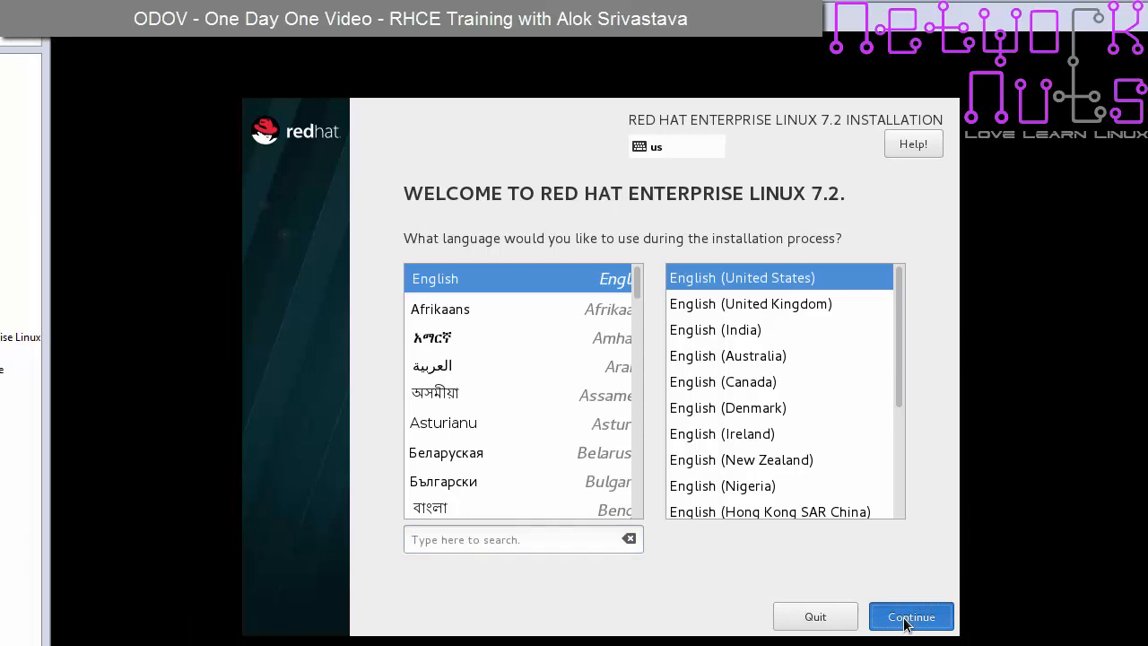
click(908, 618)
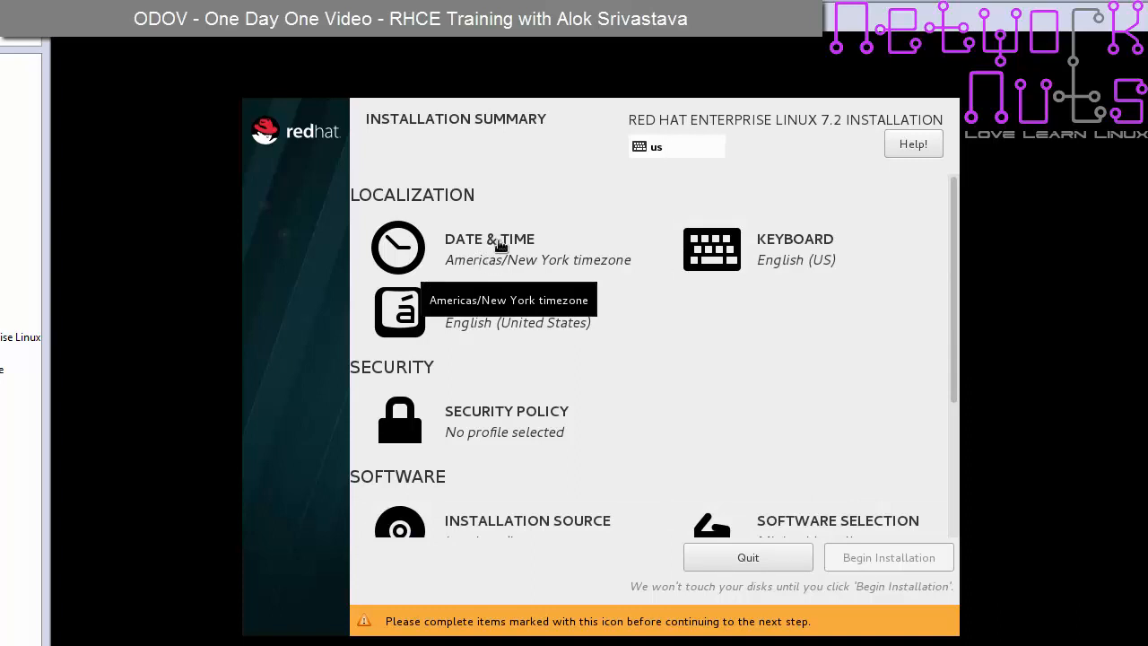
click(501, 248)
click(739, 369)
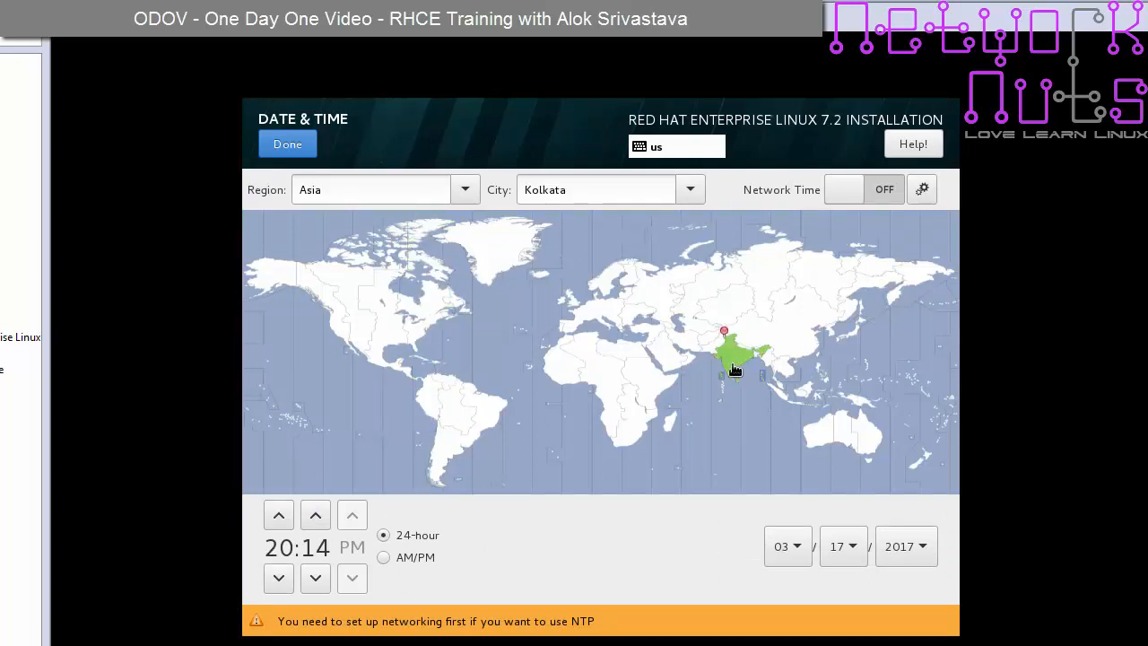
click(289, 149)
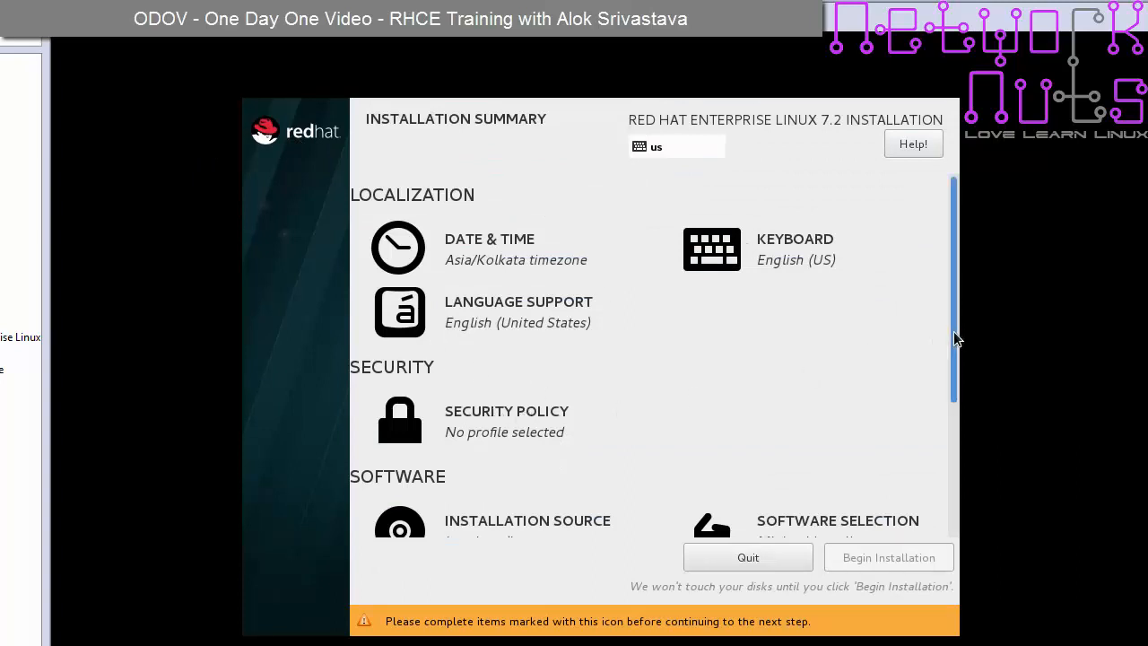
drag(953, 331, 953, 487)
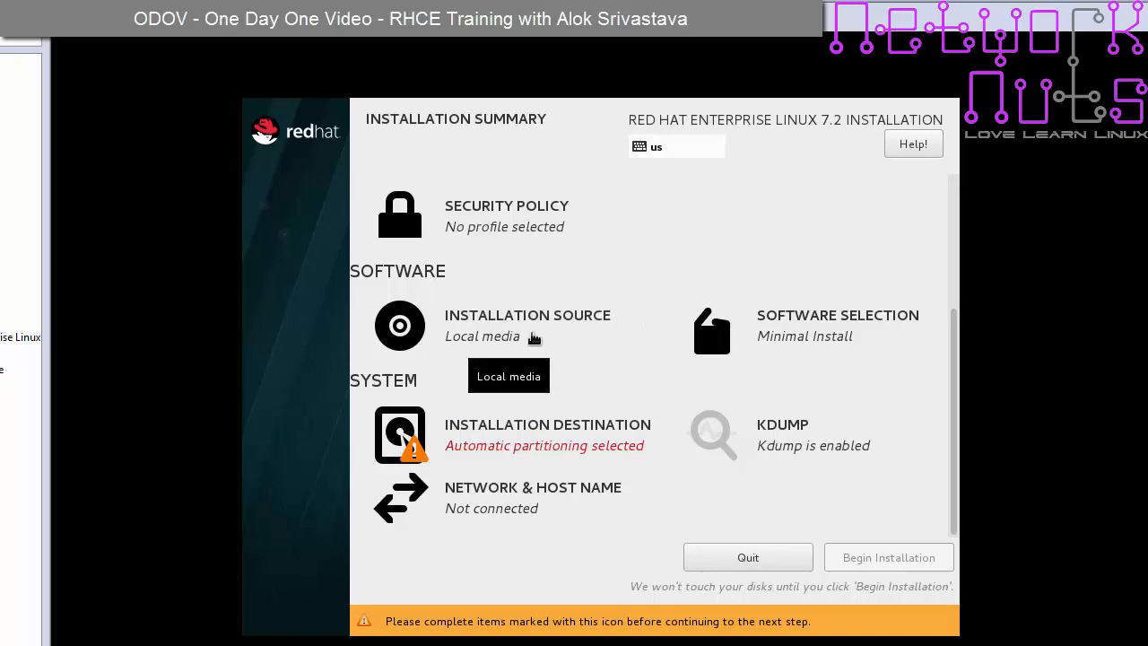
- Select Server with GUI as base environment, ticking and then unticking the FTP Server add-on
click(797, 321)
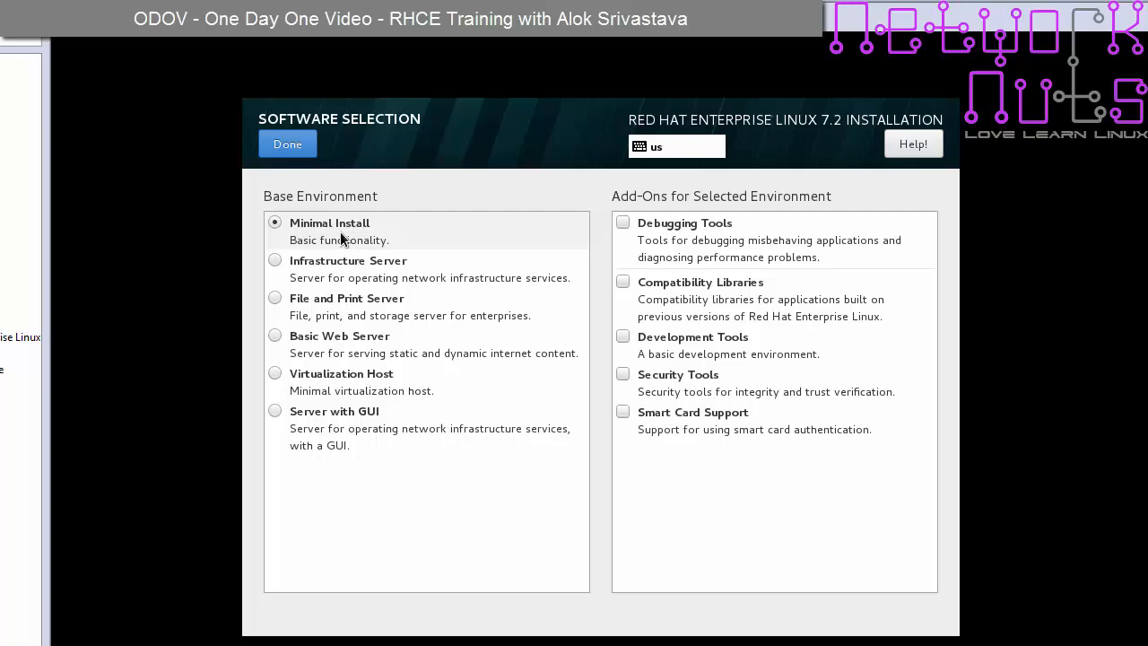
click(275, 413)
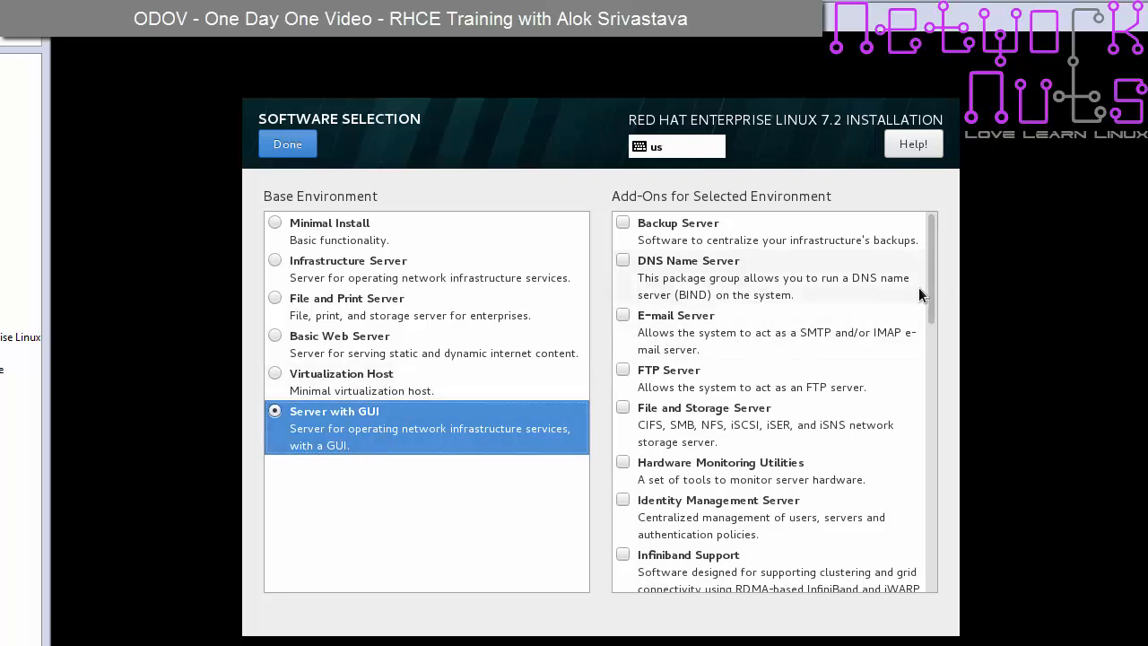
drag(932, 287, 894, 274)
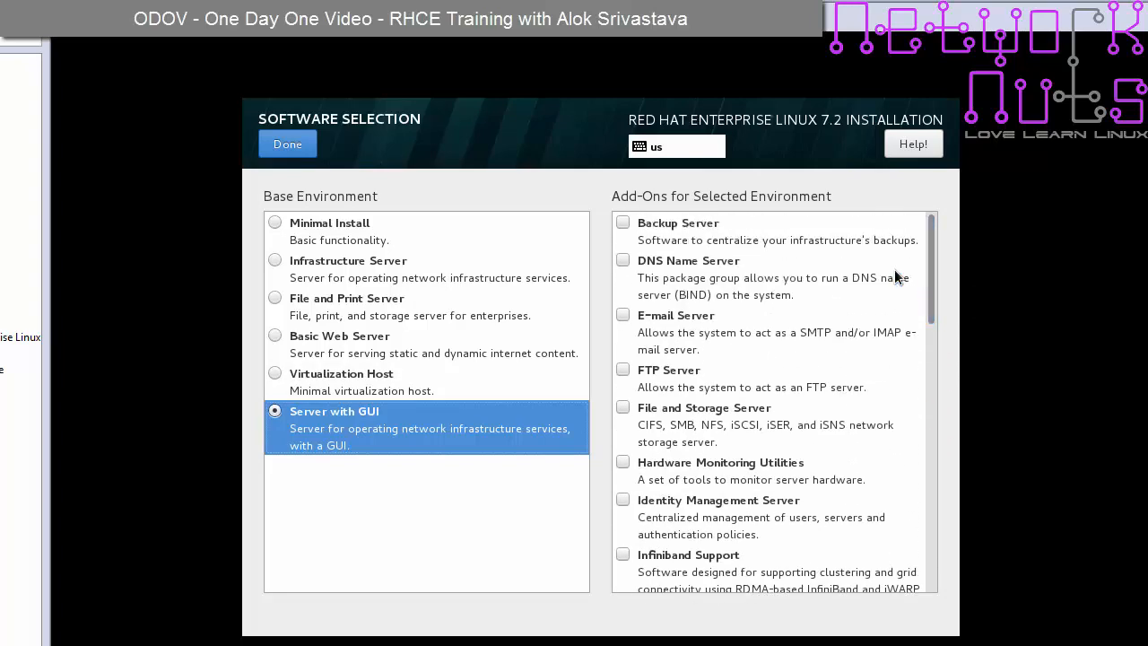
click(623, 372)
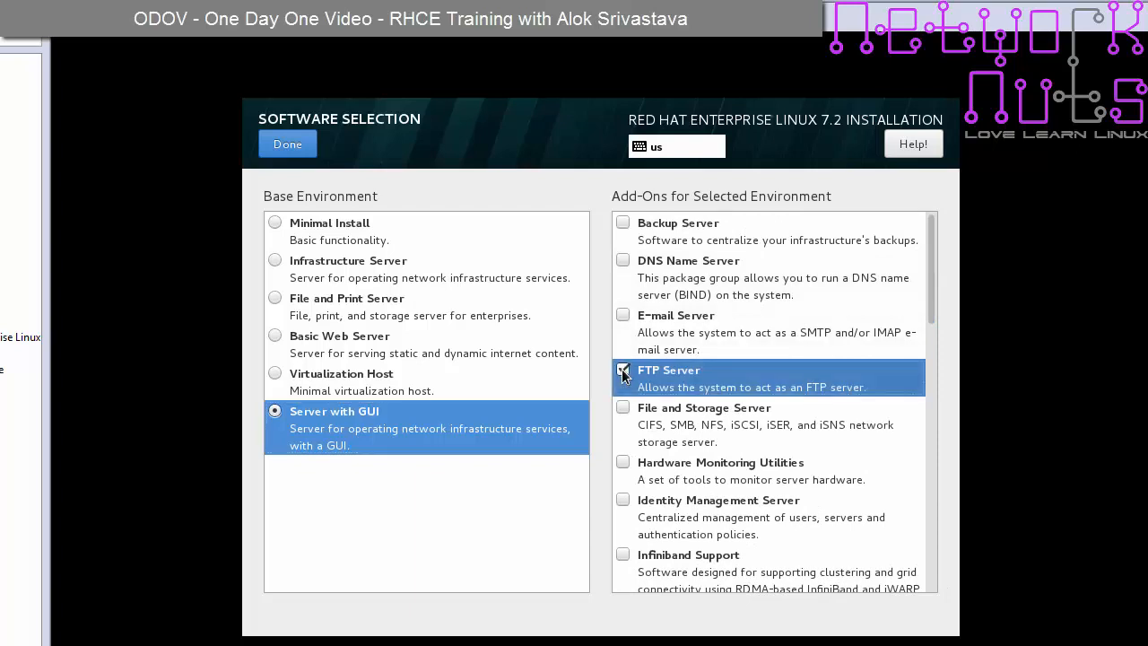
click(622, 369)
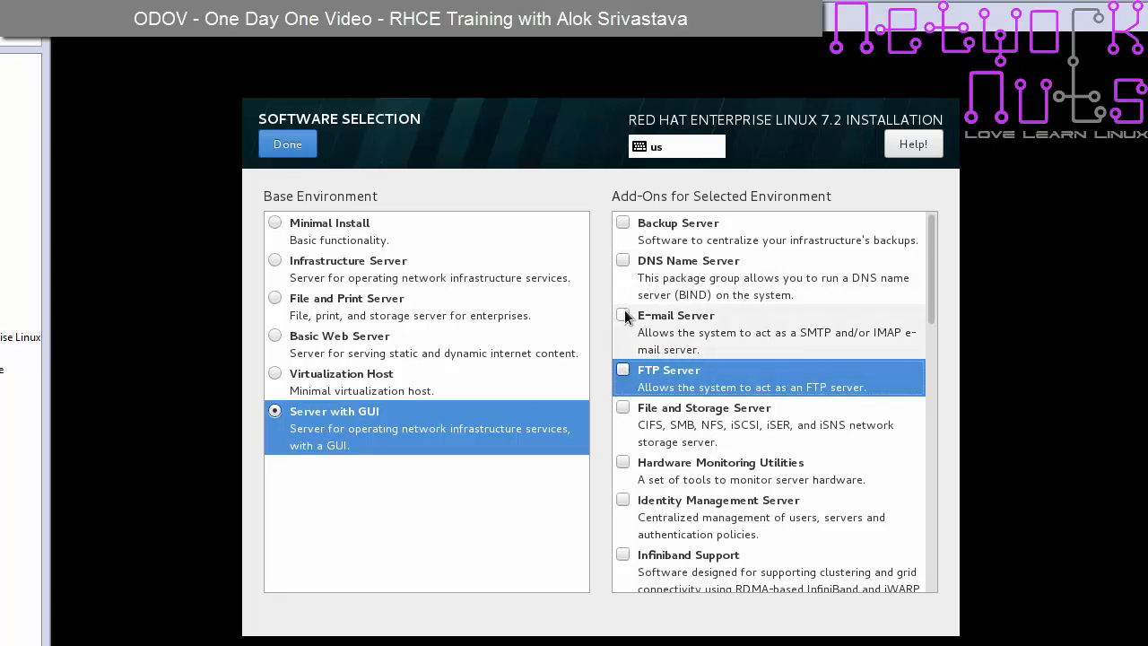
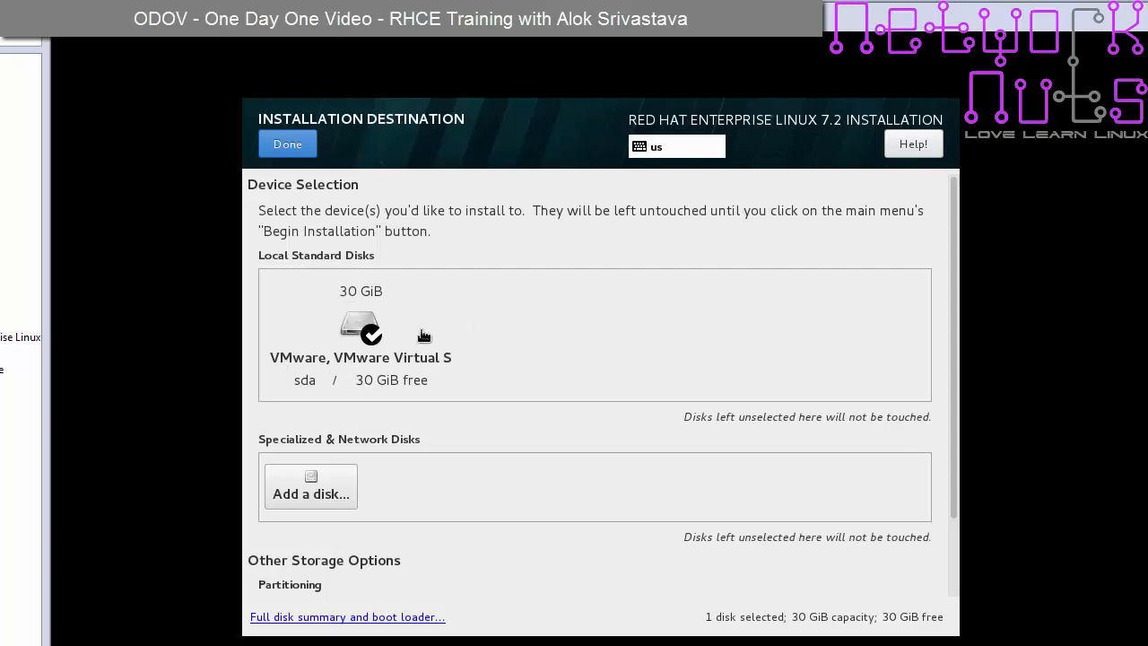
- Reselect the 30 GiB disk as install target with manual partitioning and confirm the destination
click(355, 314)
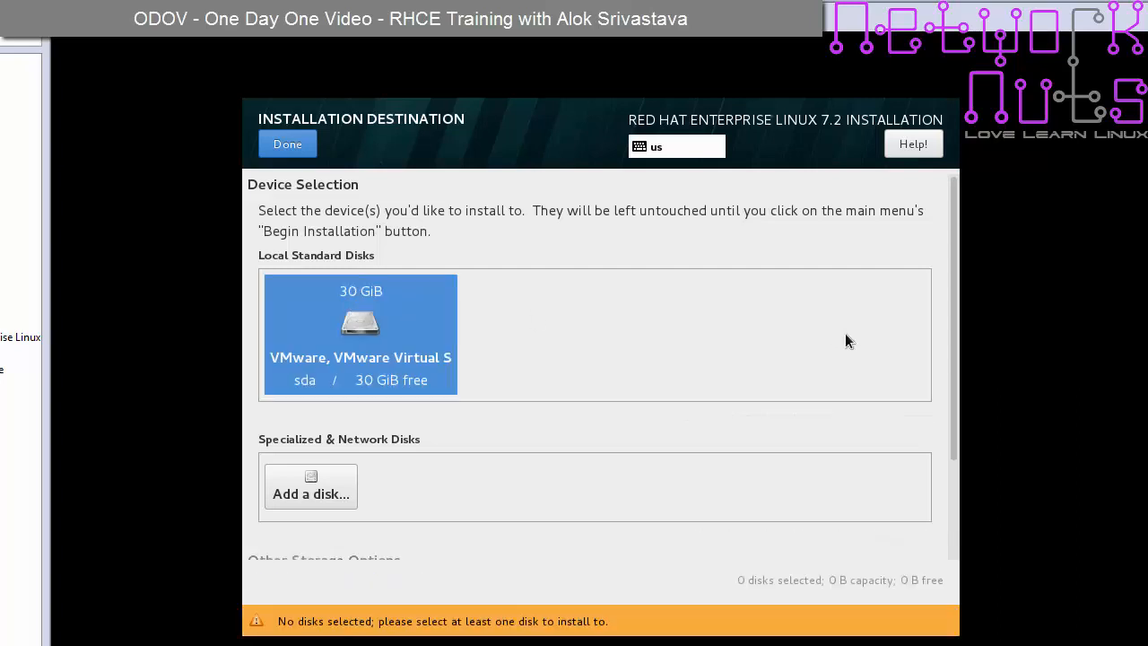
drag(954, 351, 958, 492)
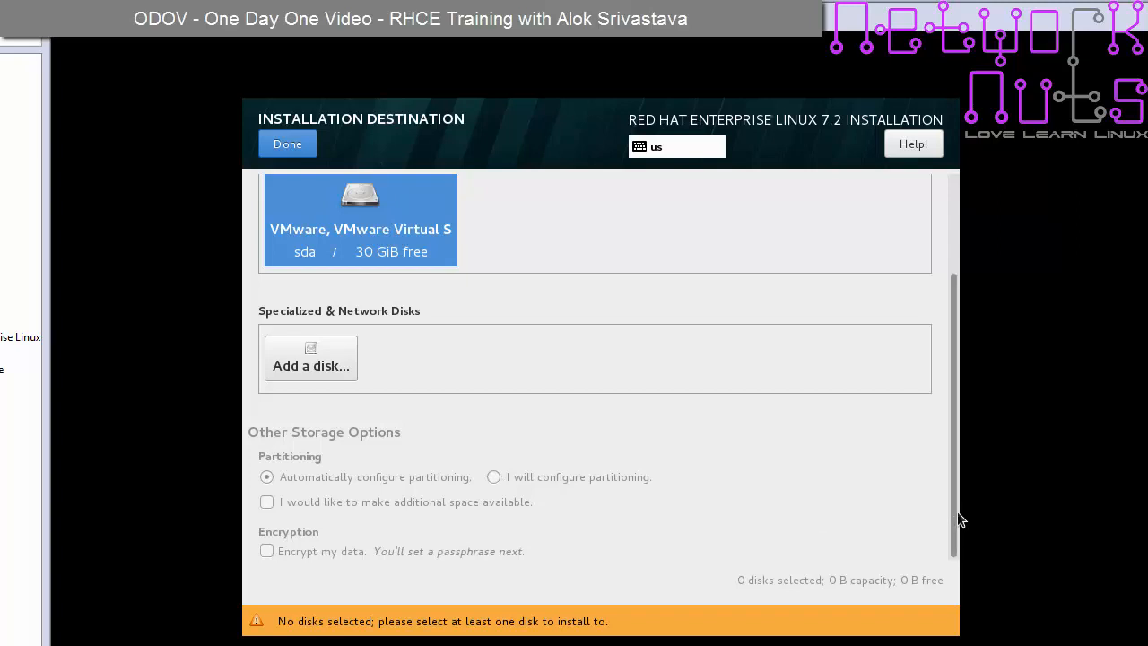
drag(952, 462, 958, 497)
click(436, 349)
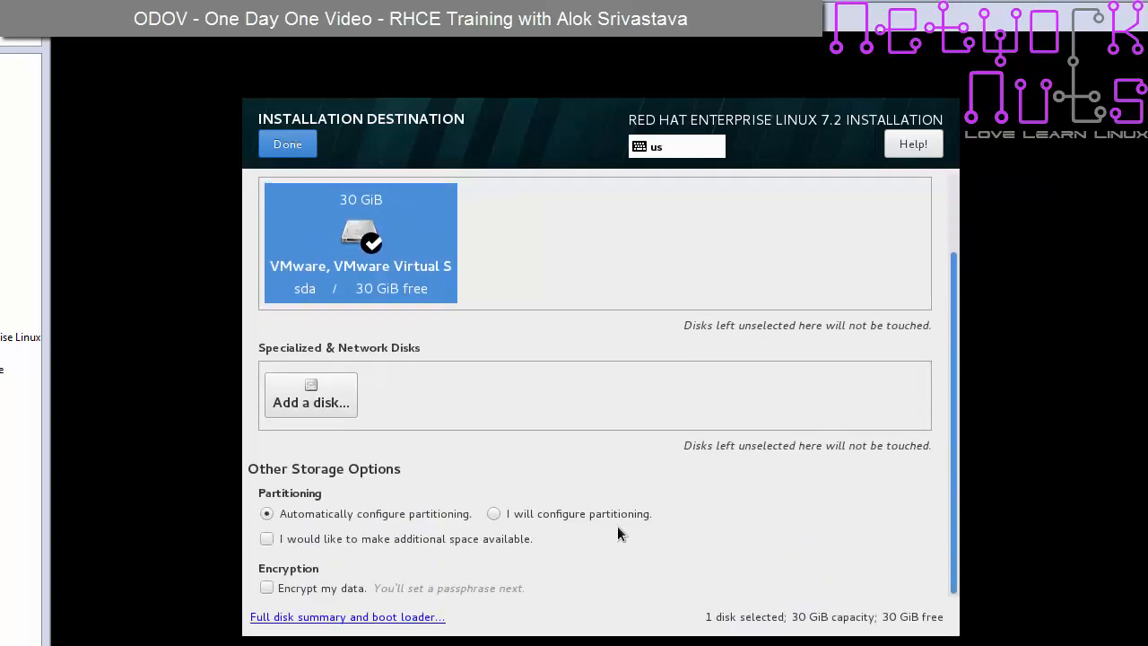
click(494, 513)
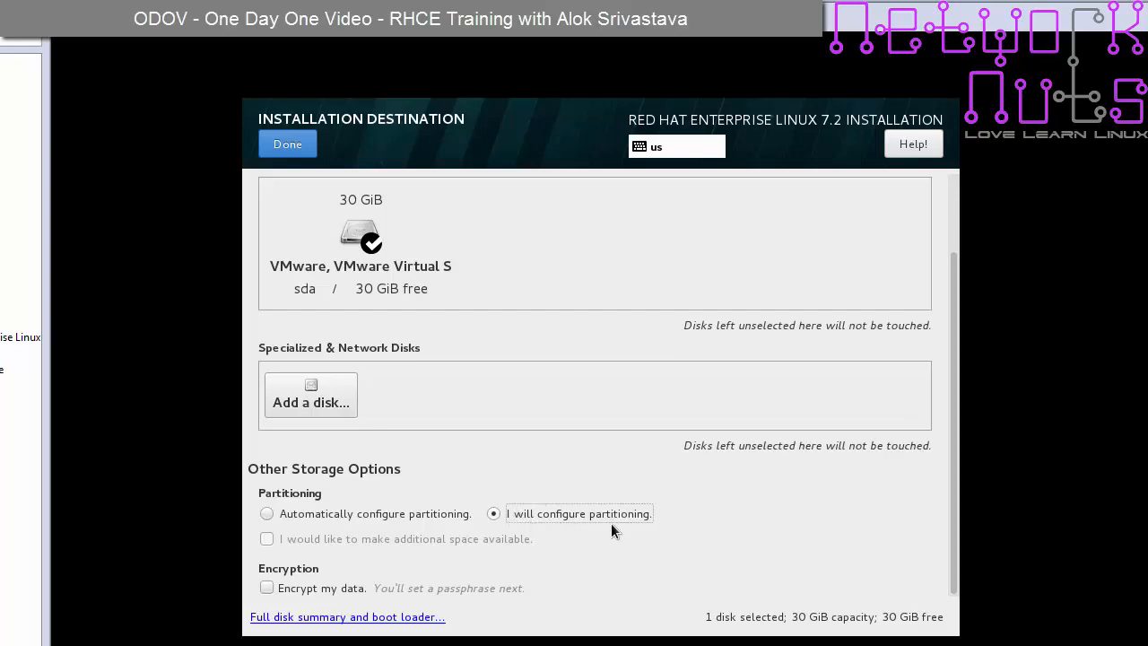
click(282, 148)
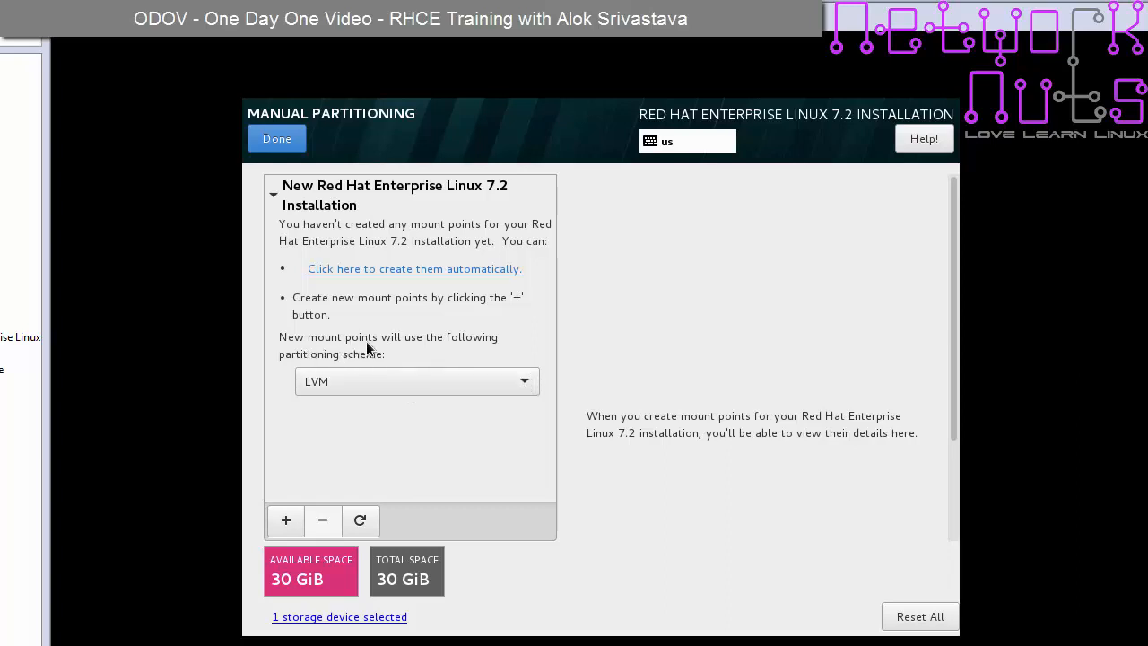
- Switch the partitioning scheme to Standard Partition and begin a new mount point
click(525, 386)
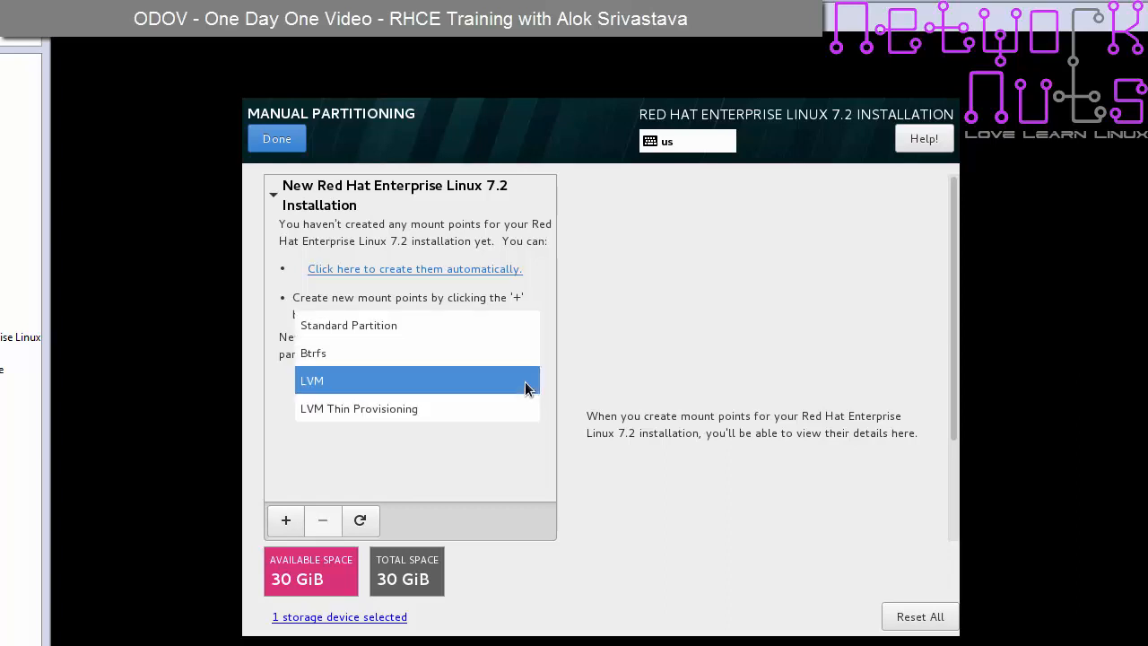
click(389, 327)
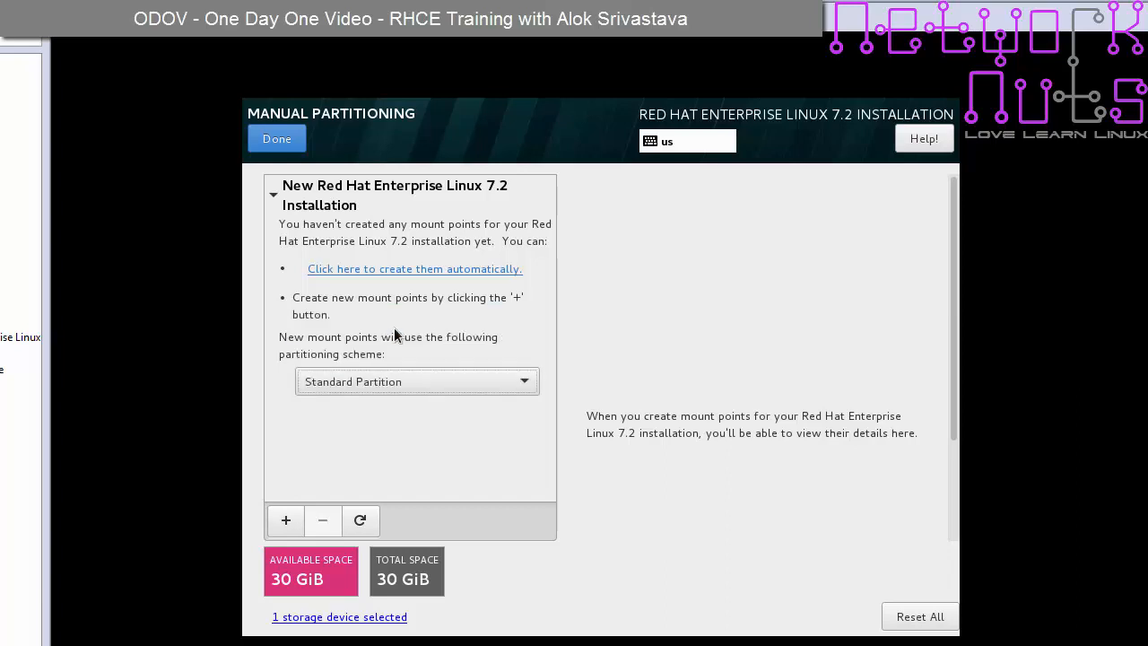
click(285, 523)
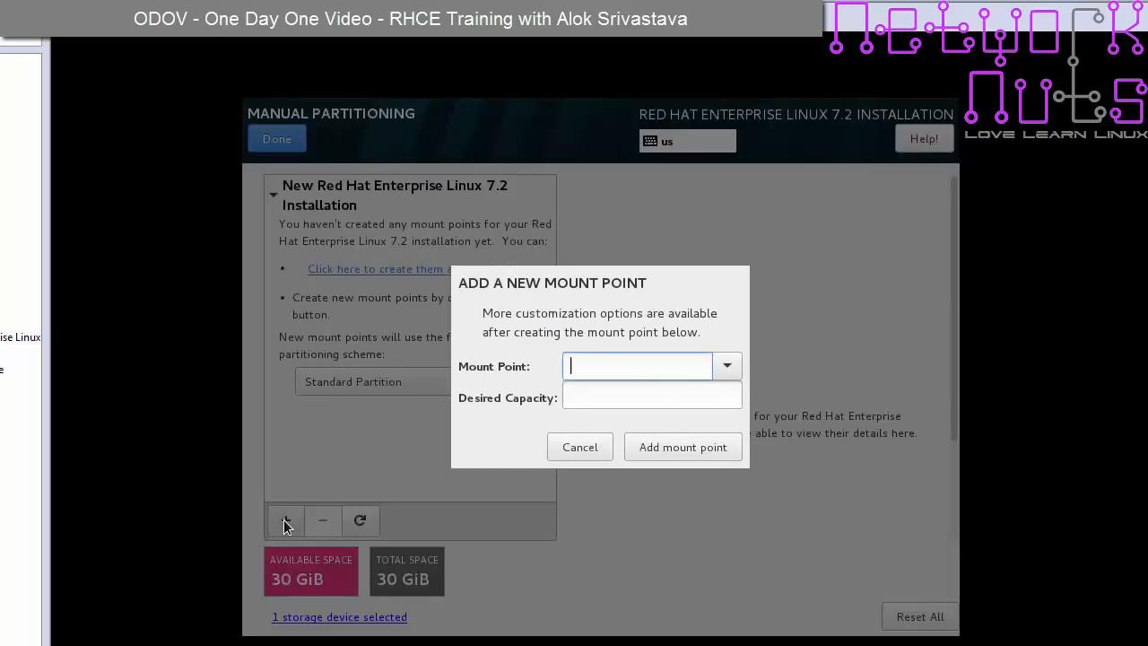
click(726, 366)
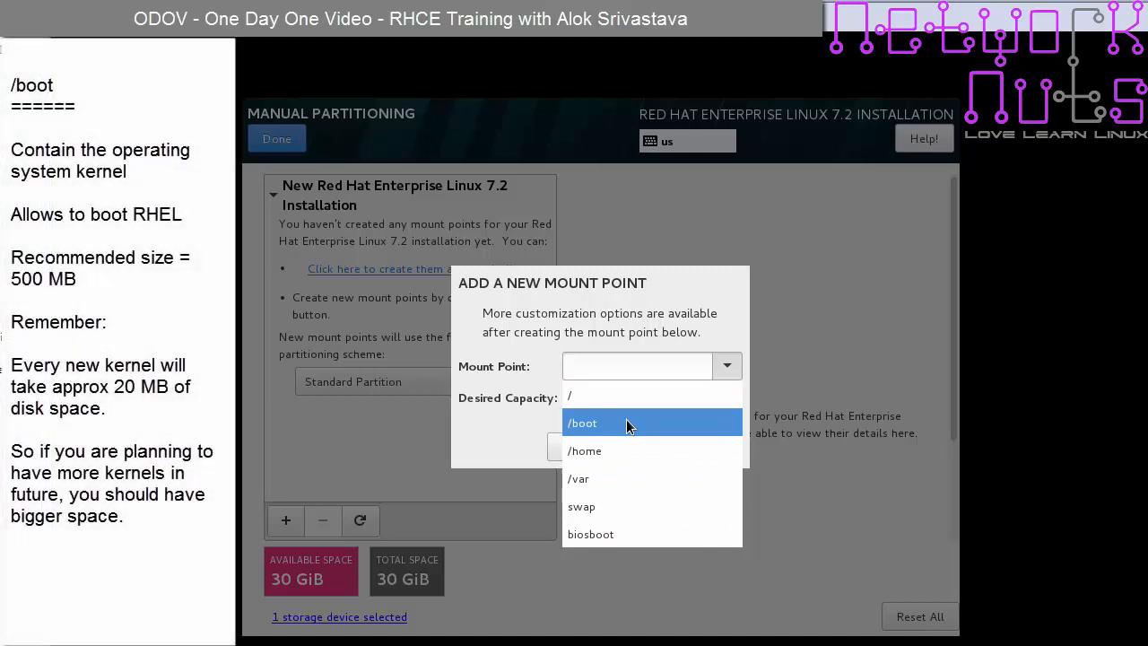
- Add a /boot mount point with 500MB desired capacity
click(626, 419)
click(620, 397)
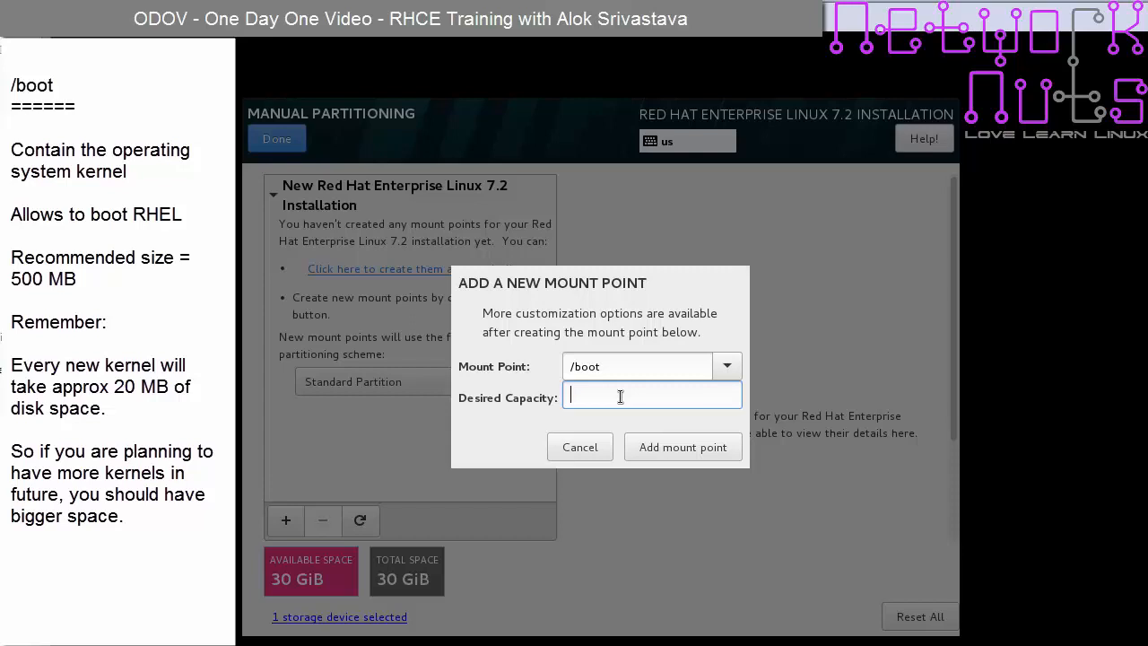
text(500MB)
click(683, 447)
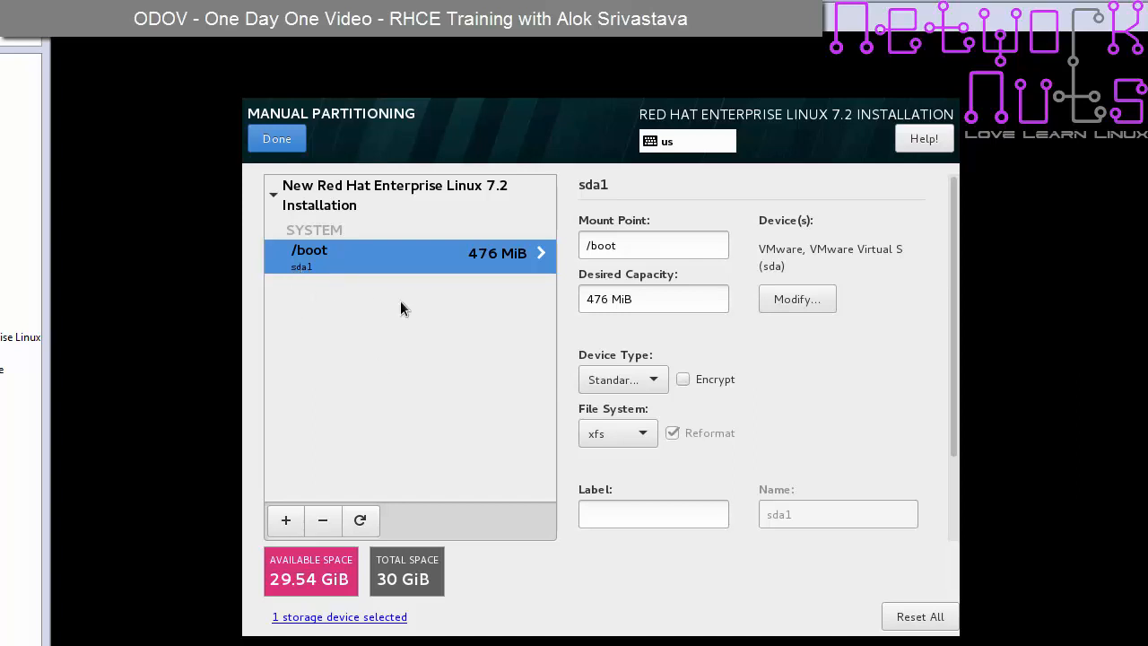
- Add a root / mount point with 20GB desired capacity
click(281, 521)
click(723, 368)
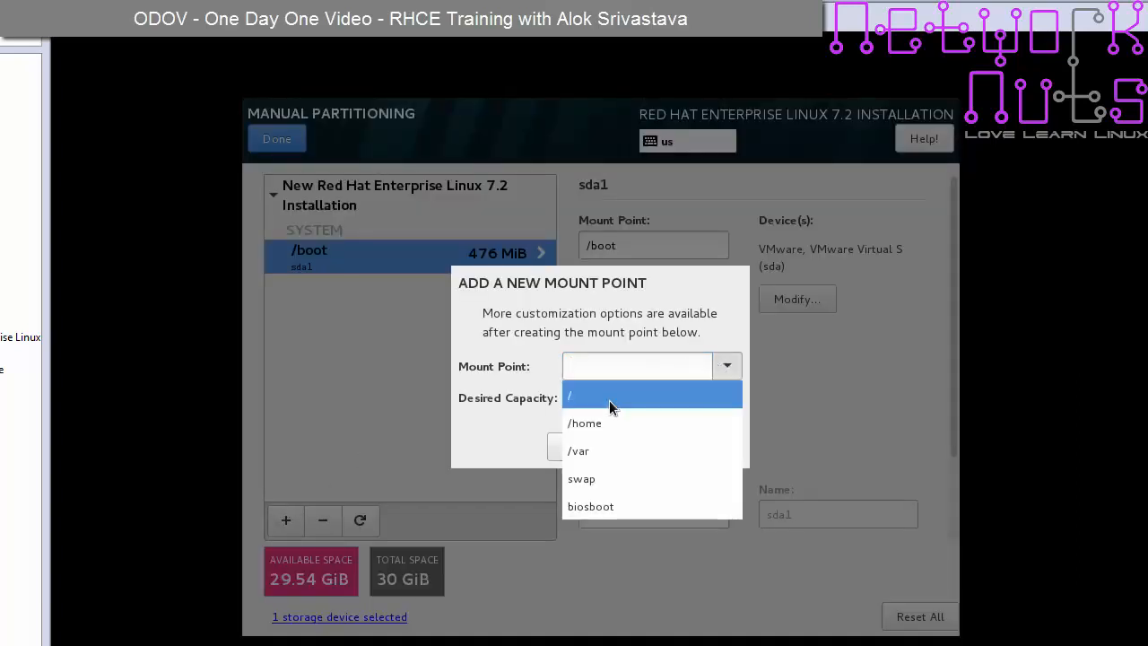
click(609, 400)
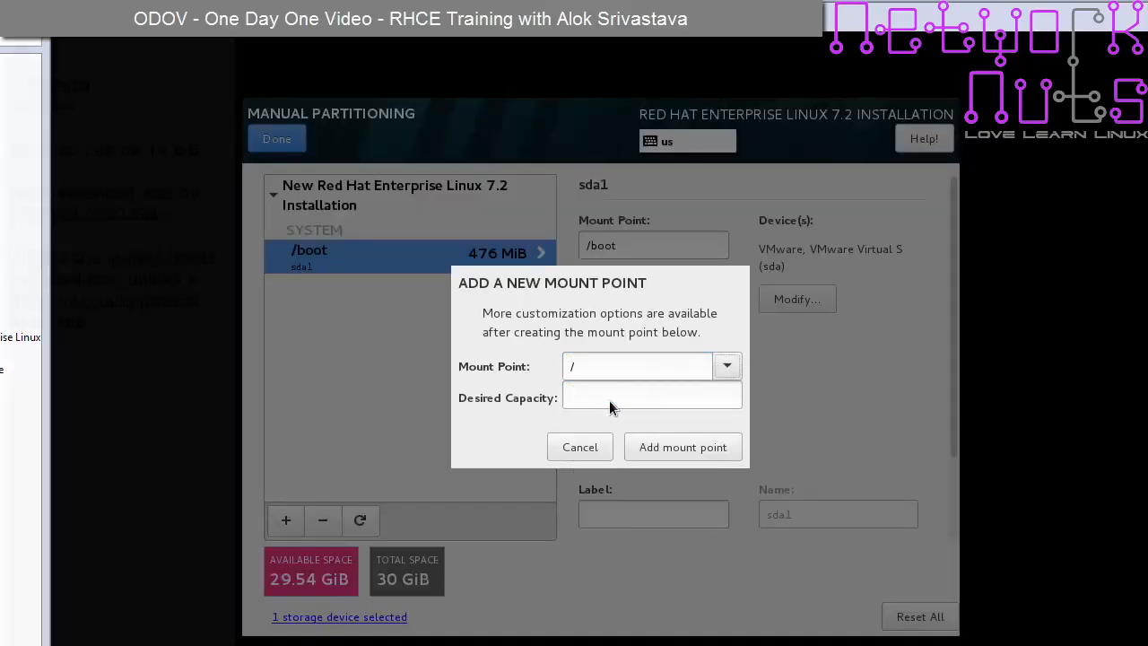
click(611, 400)
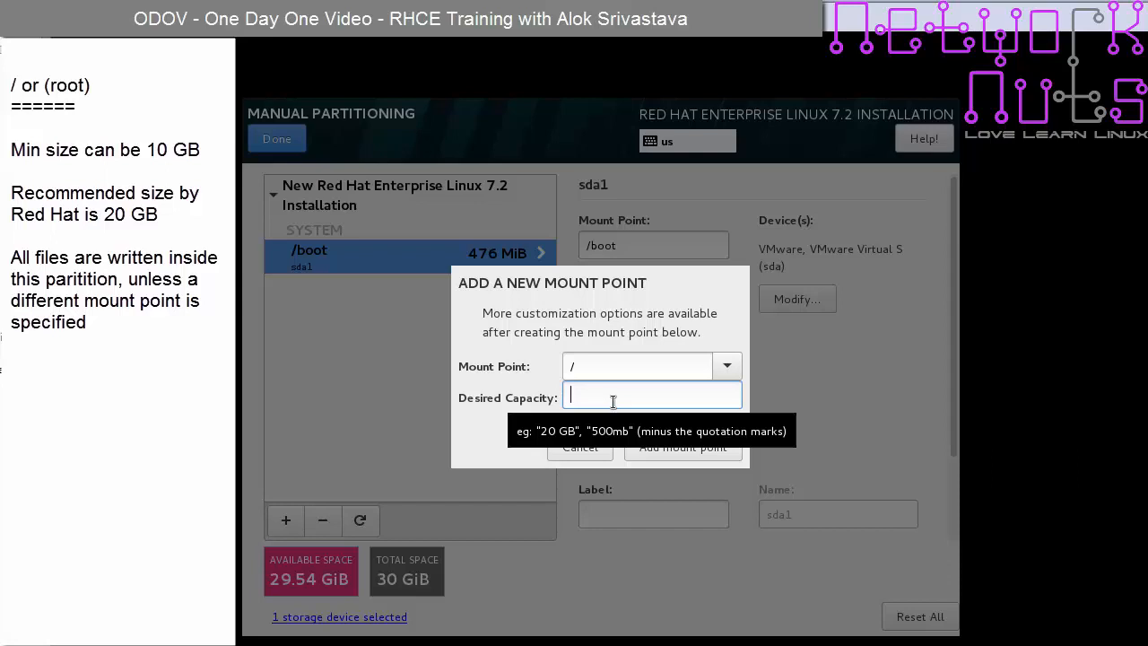
text(15)
key(BackSpace)
key(BackSpace)
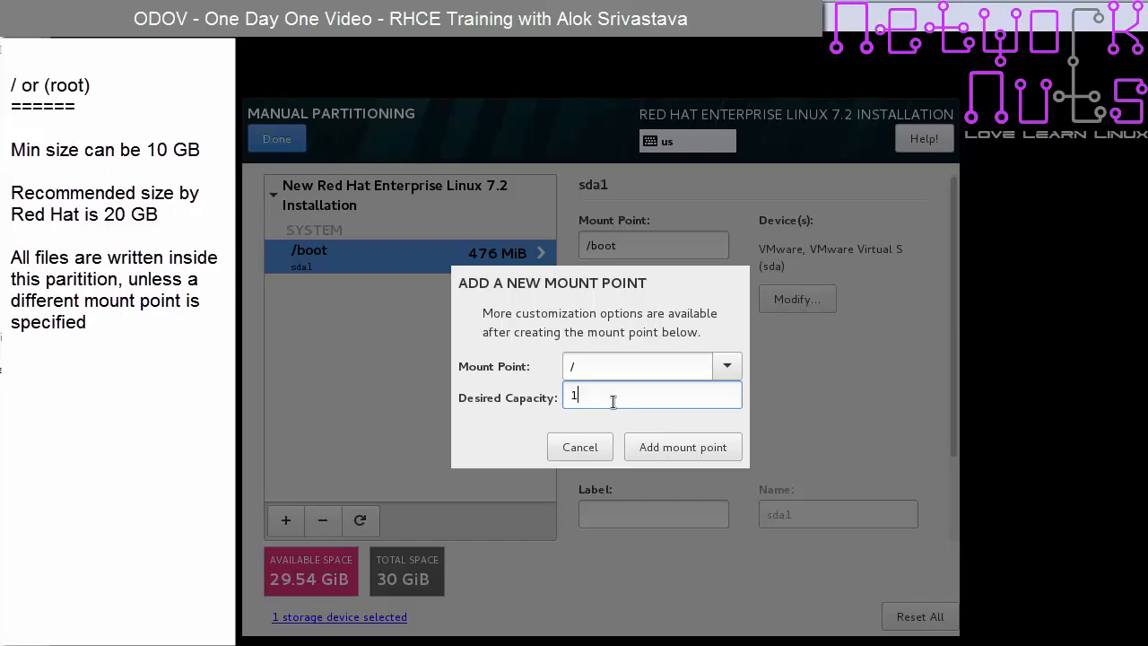
text(20GB)
click(707, 450)
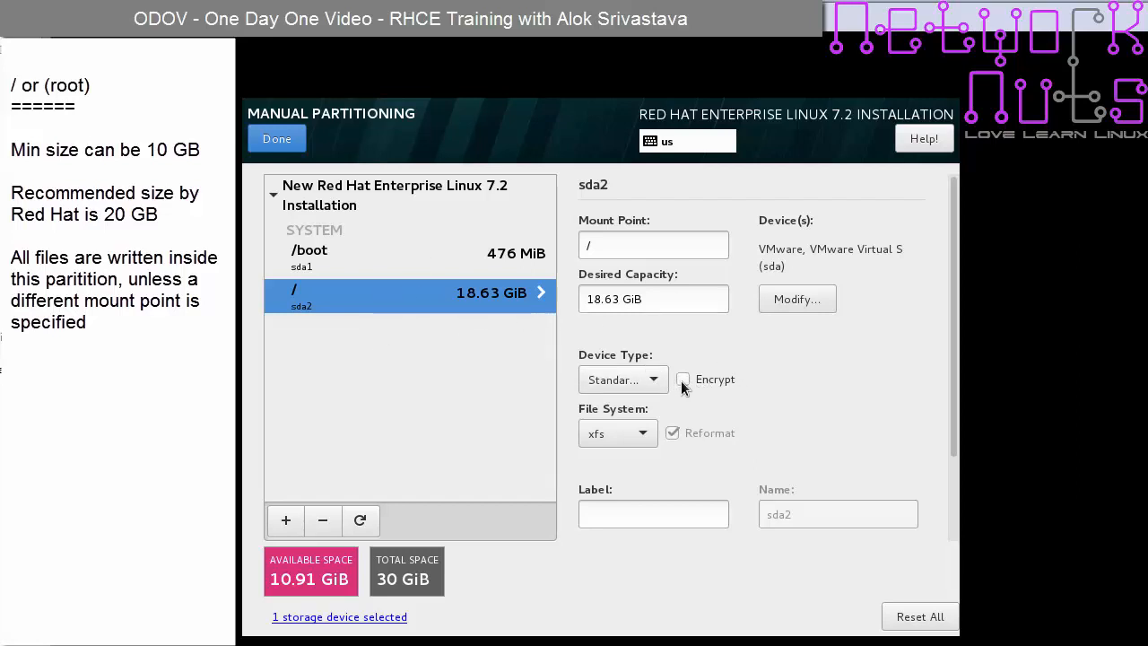
- Keep xfs for root and Standard Partition as the /boot device type
click(644, 435)
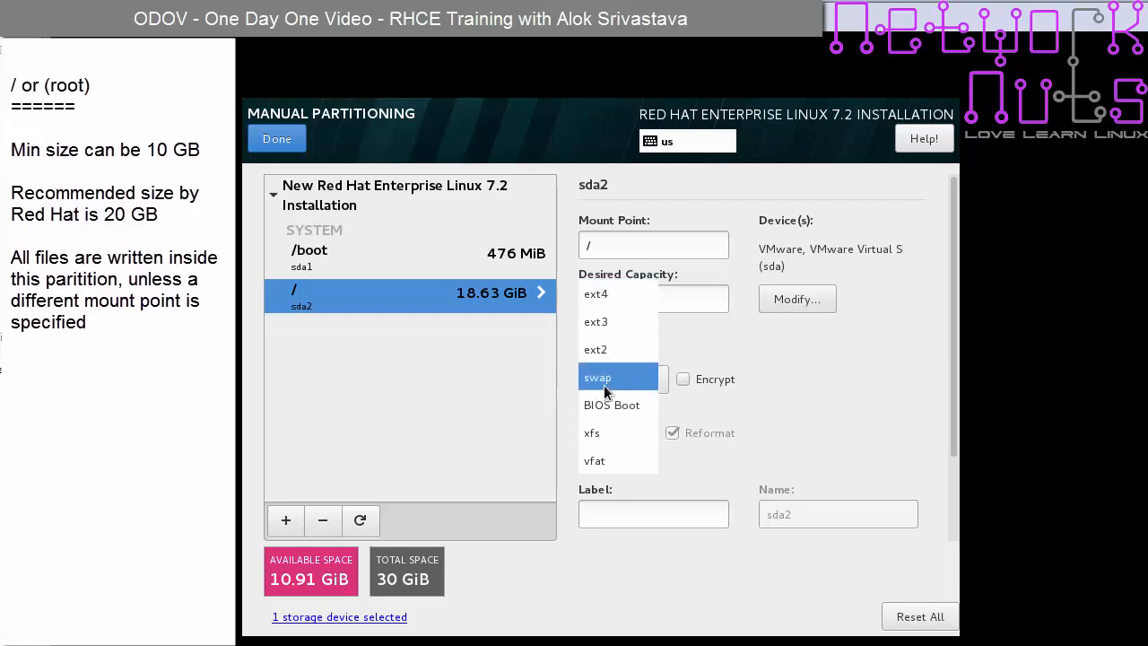
click(611, 434)
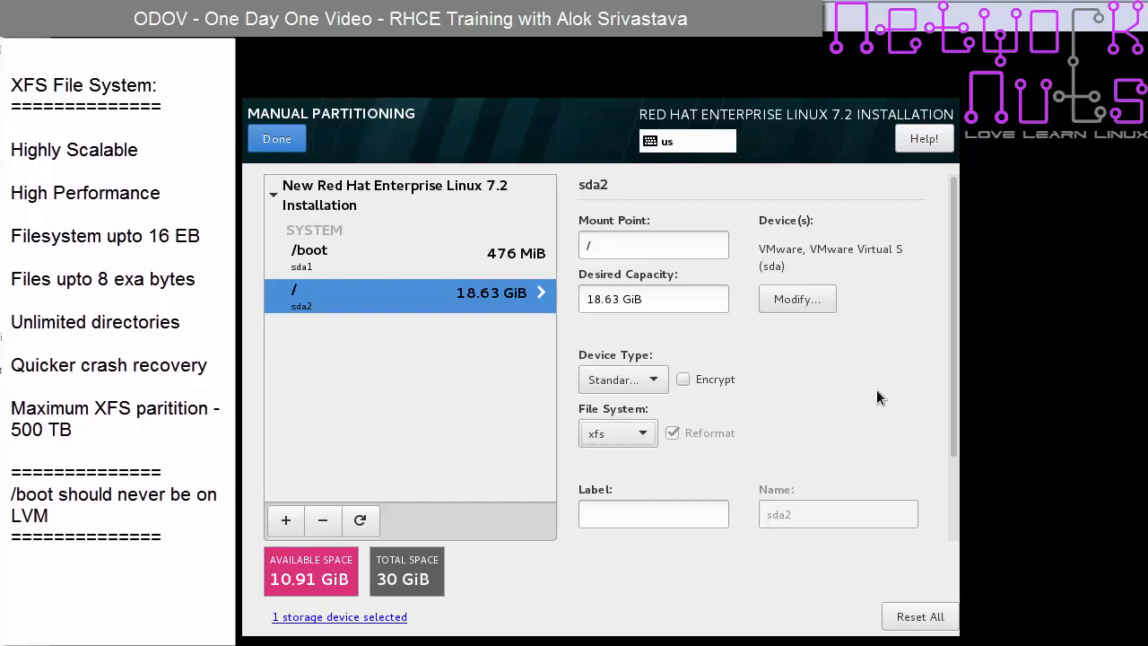
click(625, 432)
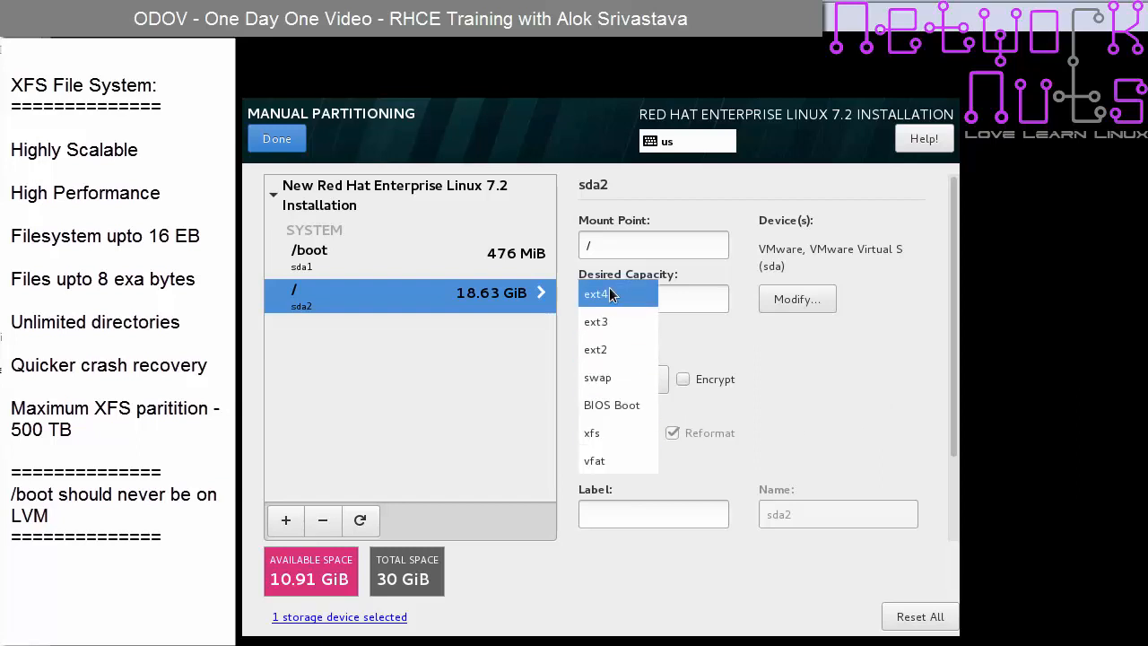
click(612, 434)
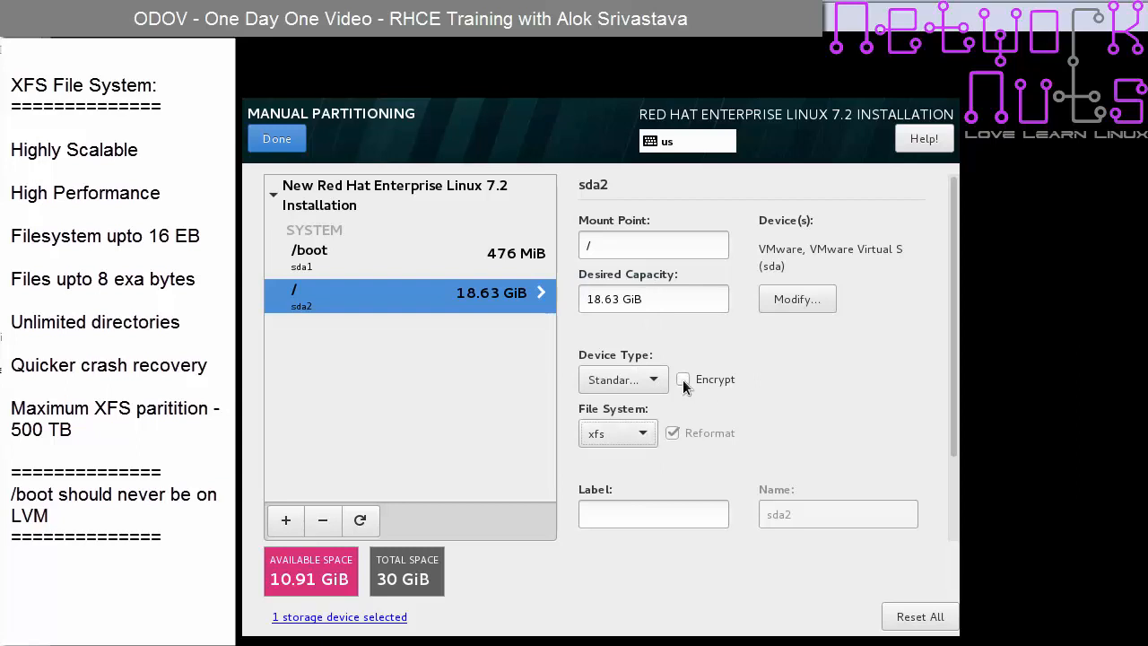
click(370, 259)
click(648, 379)
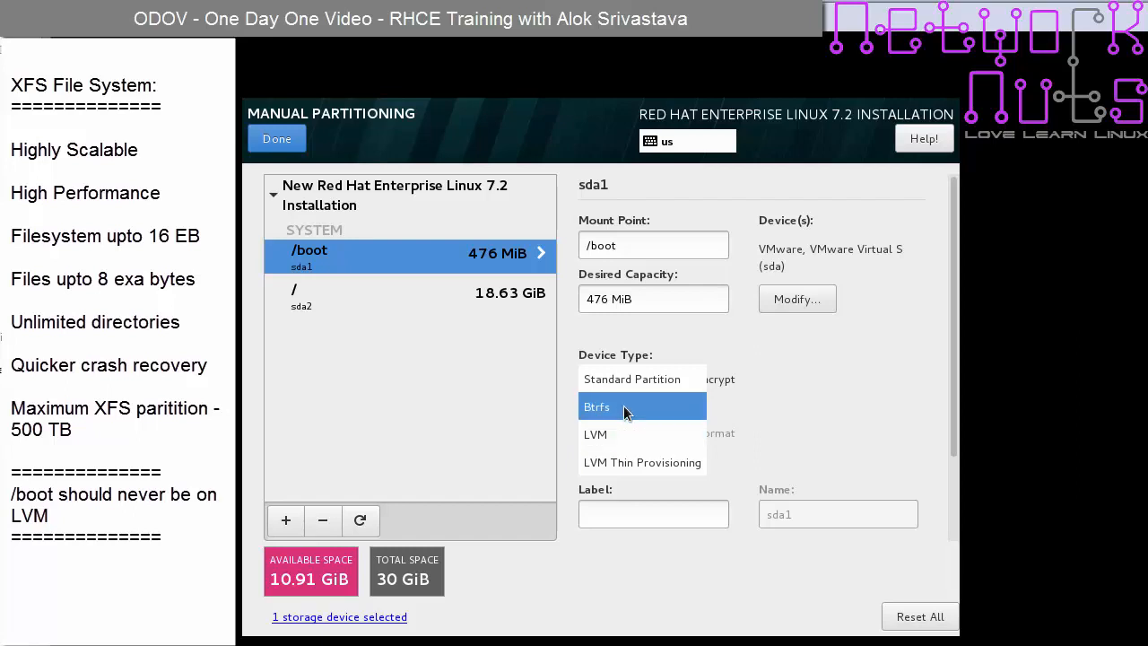
click(630, 377)
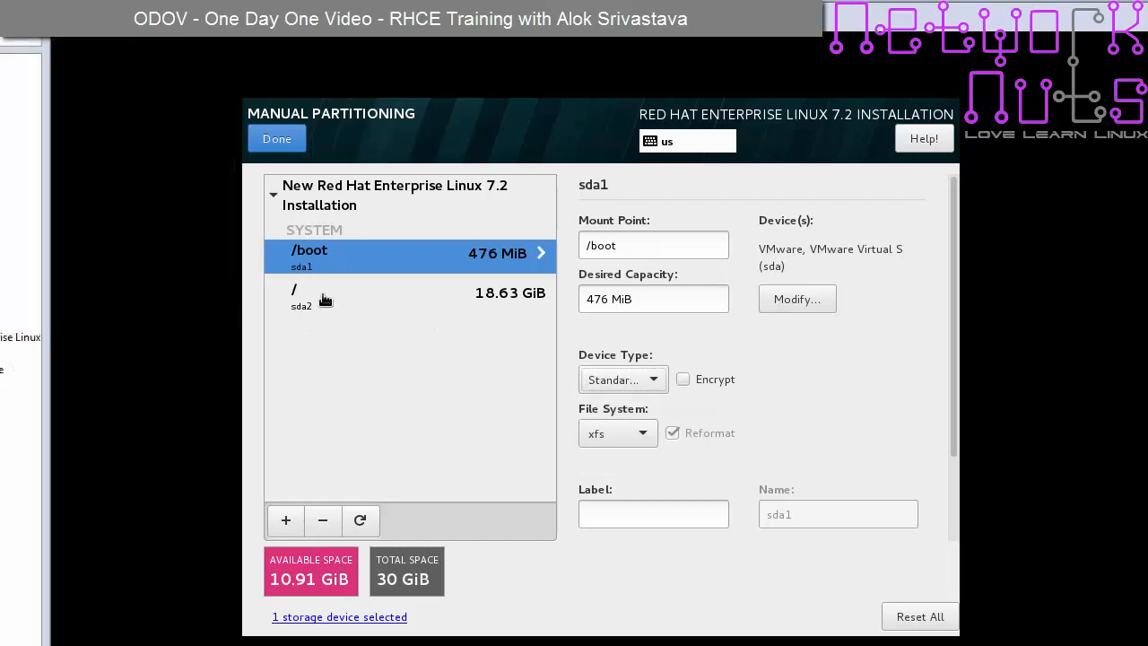
click(324, 299)
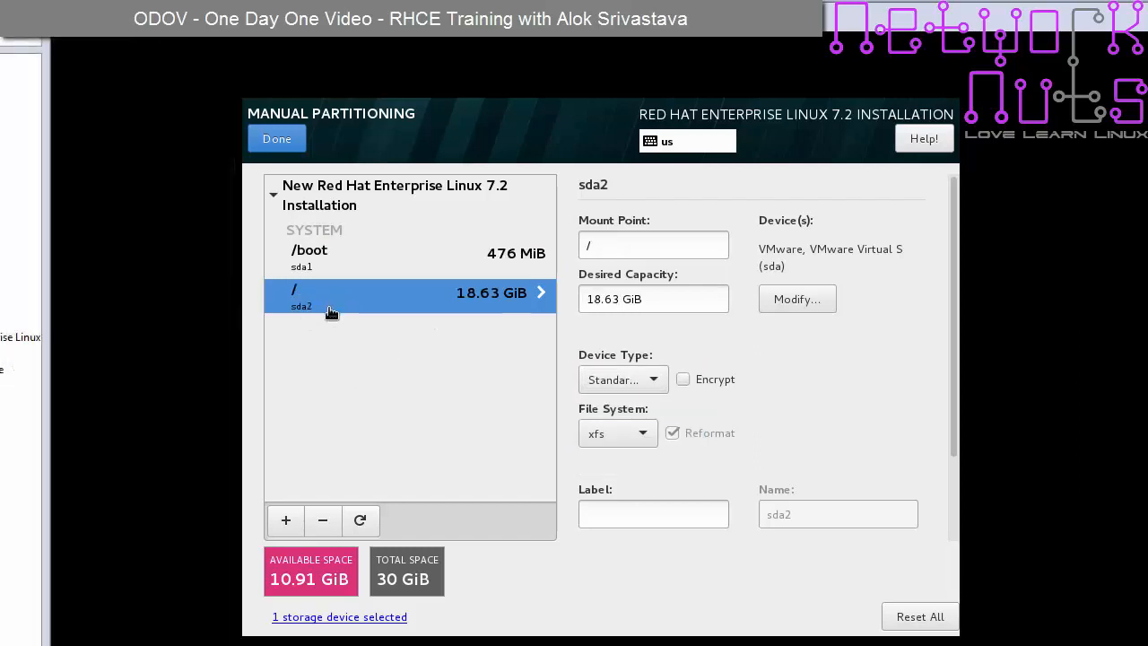
- Start a /home mount point and enter 2GB as its desired capacity
click(286, 522)
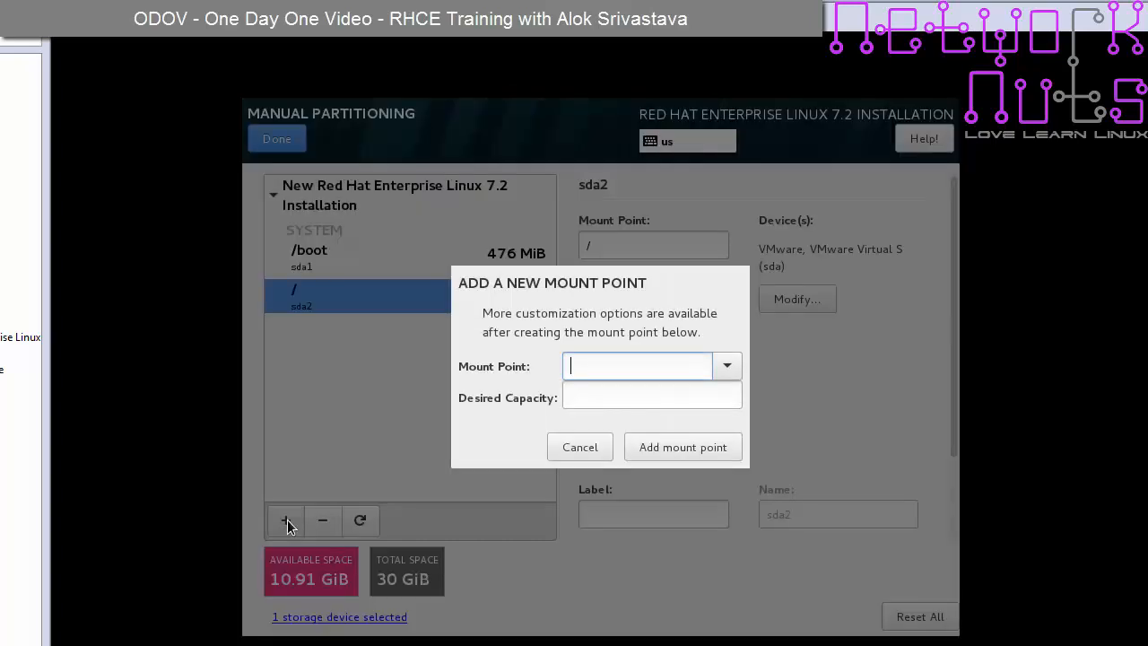
click(721, 367)
click(627, 398)
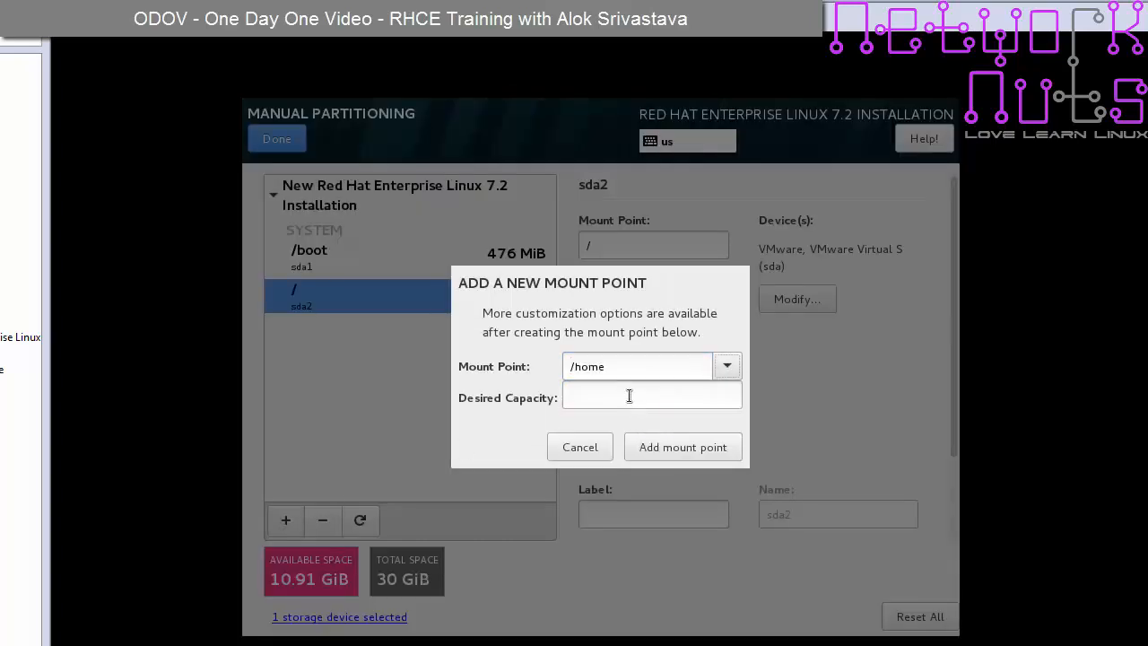
click(629, 396)
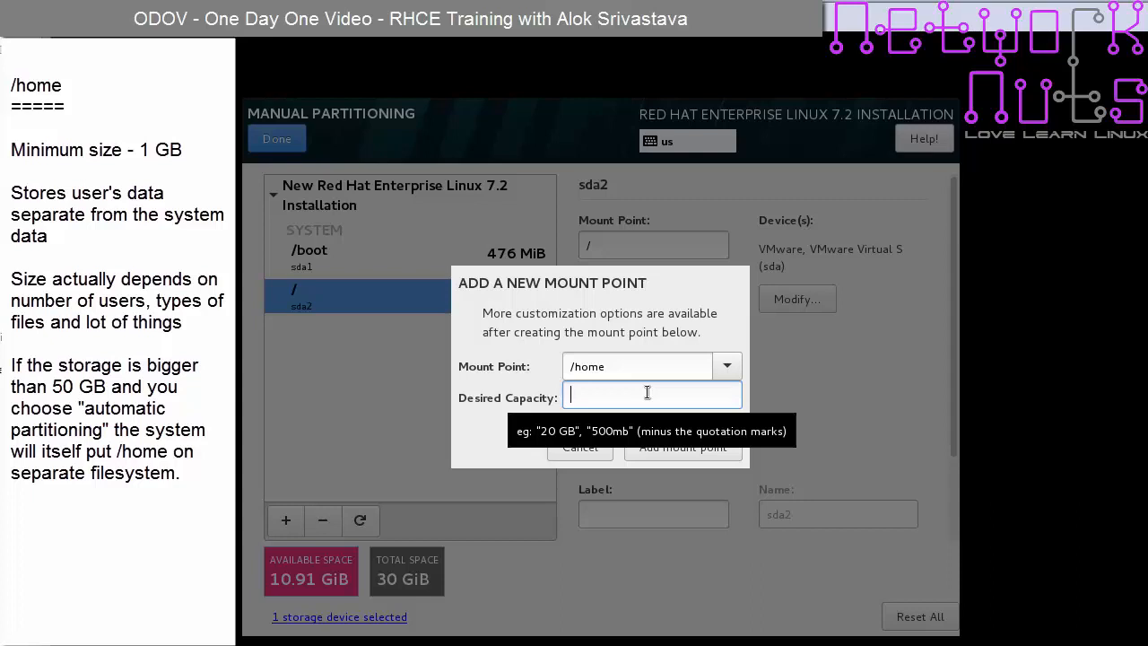
text(2GB)
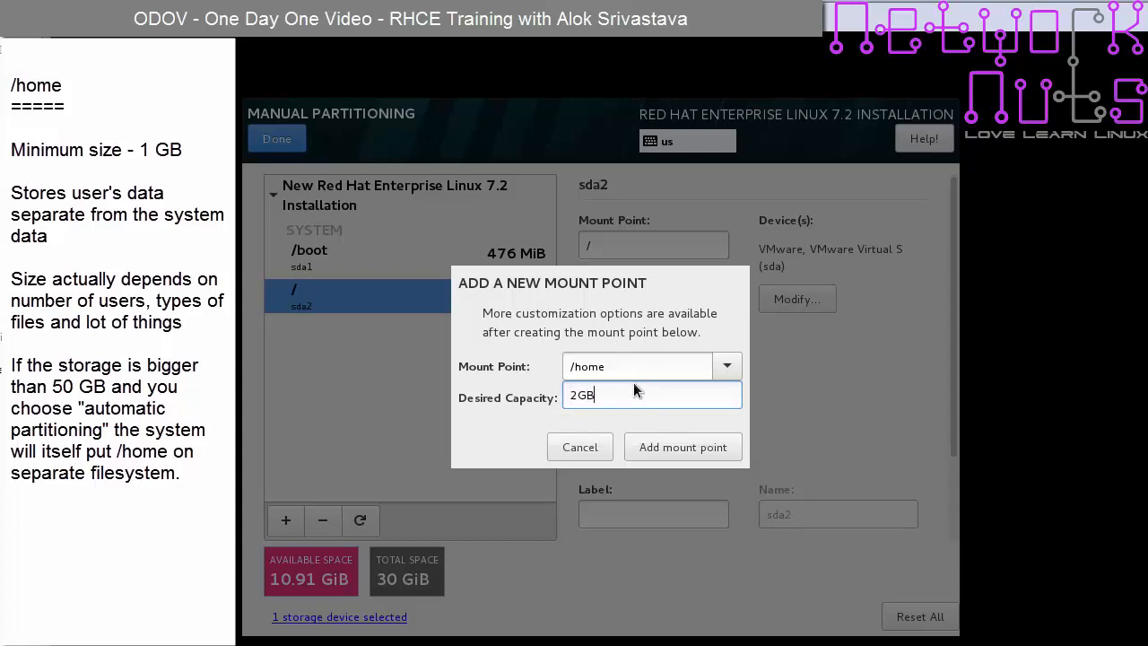
- Add the 2GB /home mount point, creating the 1907 MiB sda3 partition
click(692, 448)
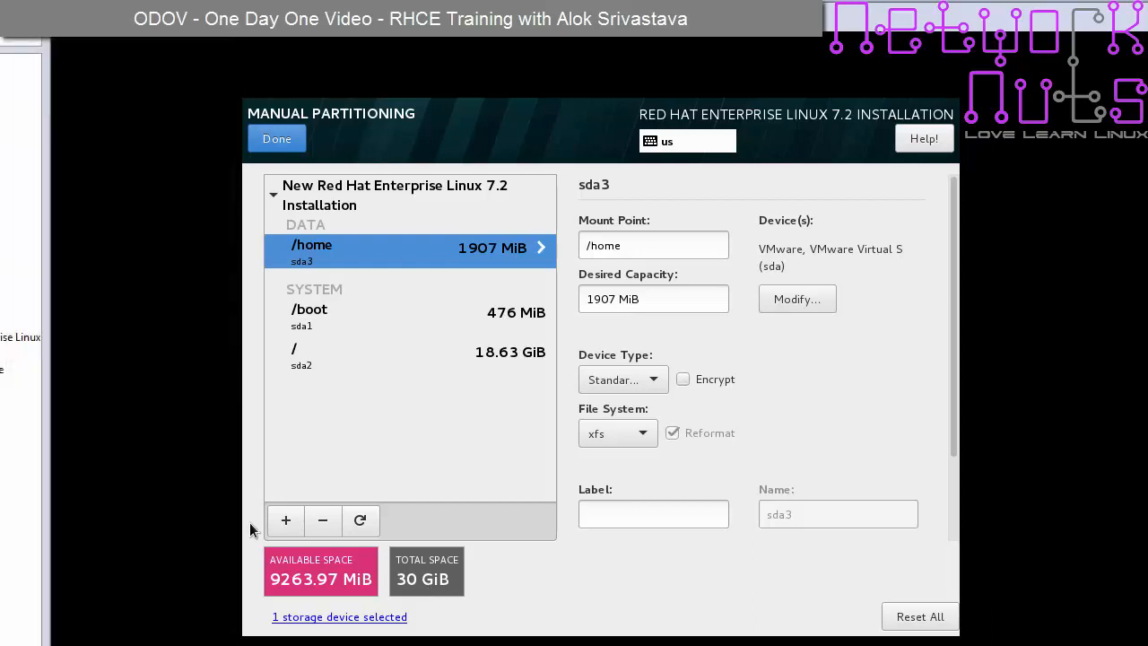
click(286, 522)
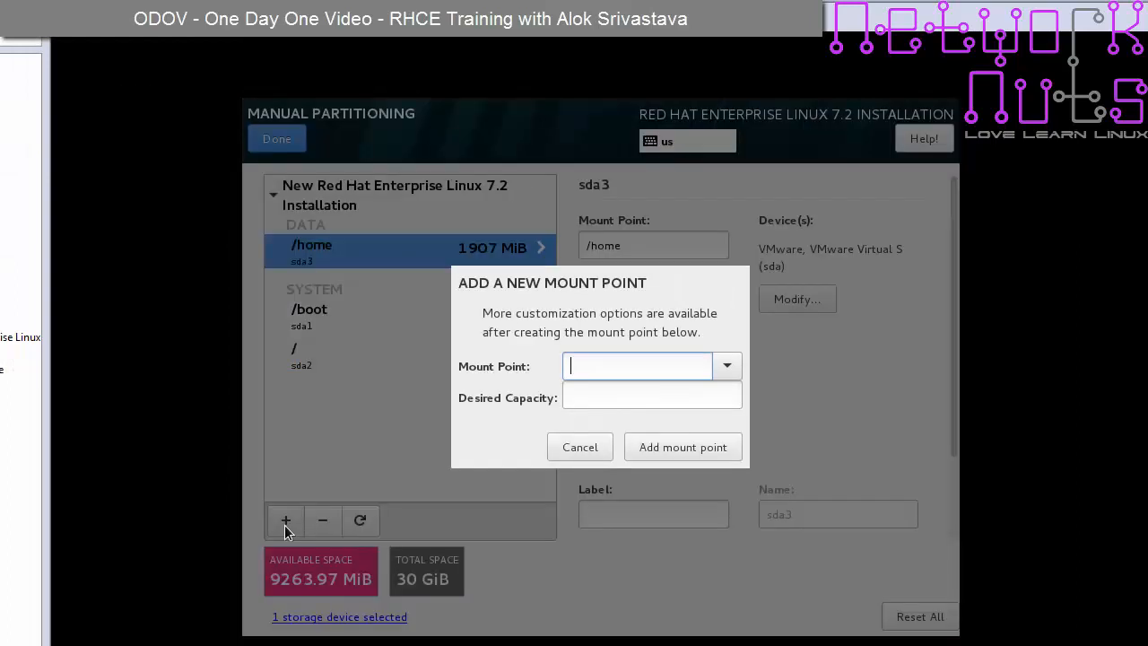
click(728, 367)
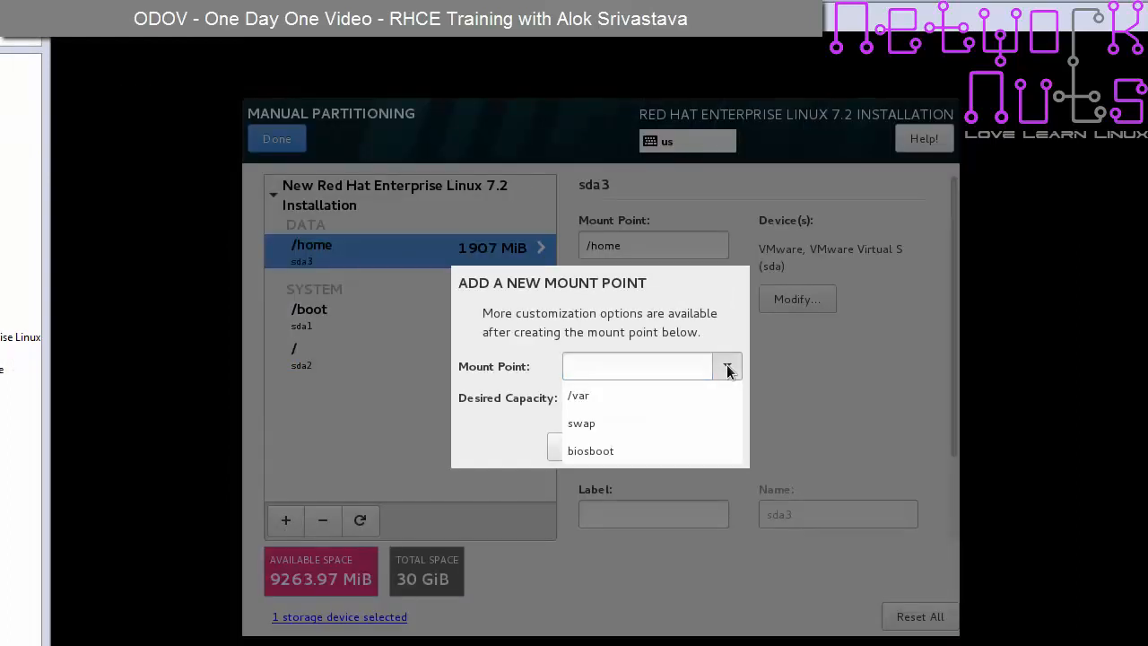
click(635, 422)
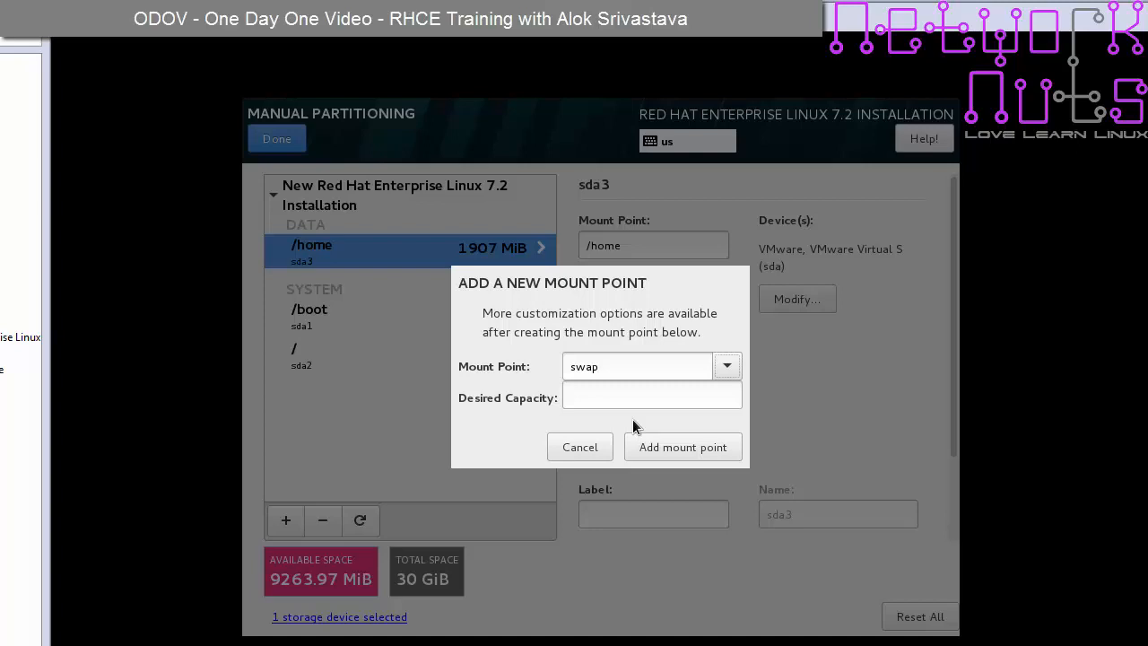
click(664, 397)
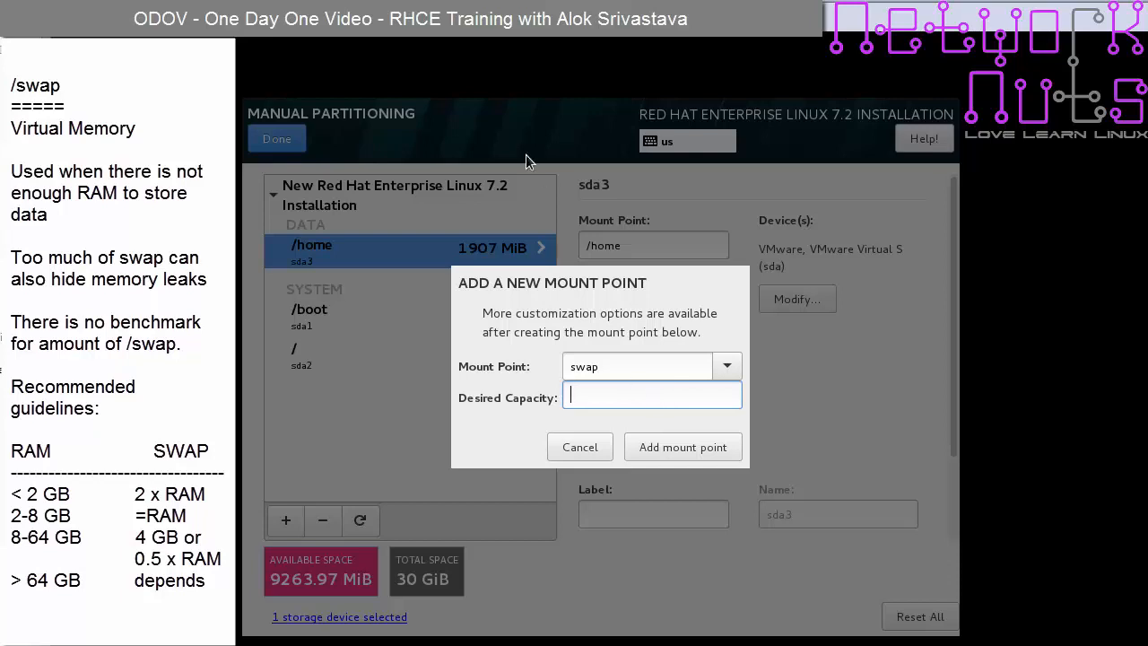
click(579, 448)
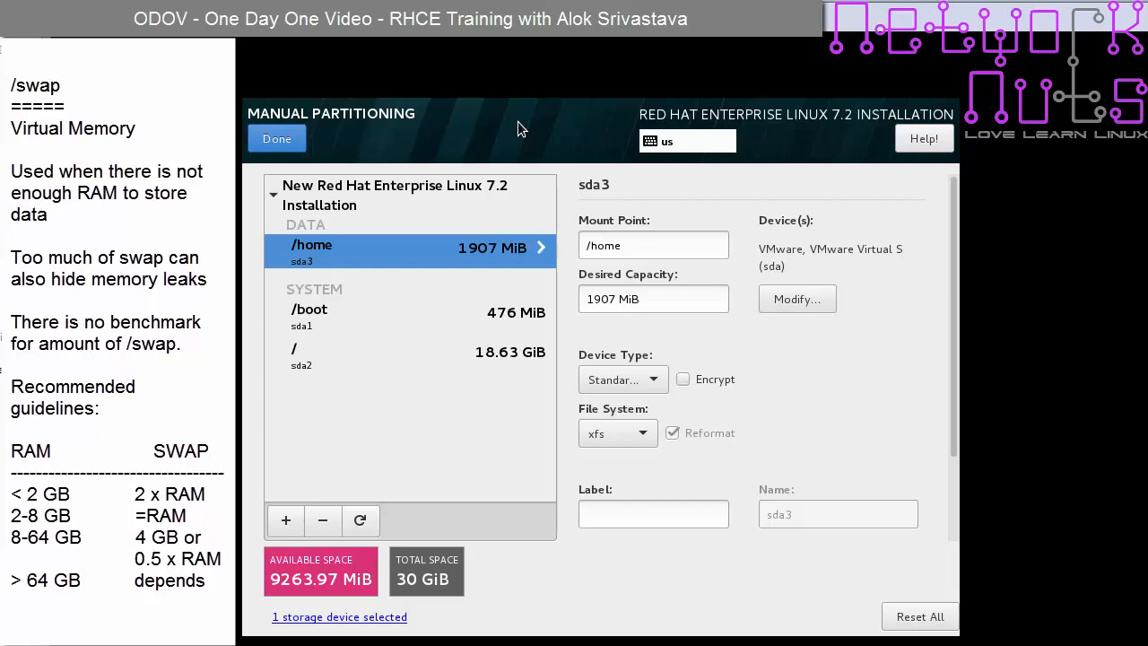
key(ctrl+alt+F2)
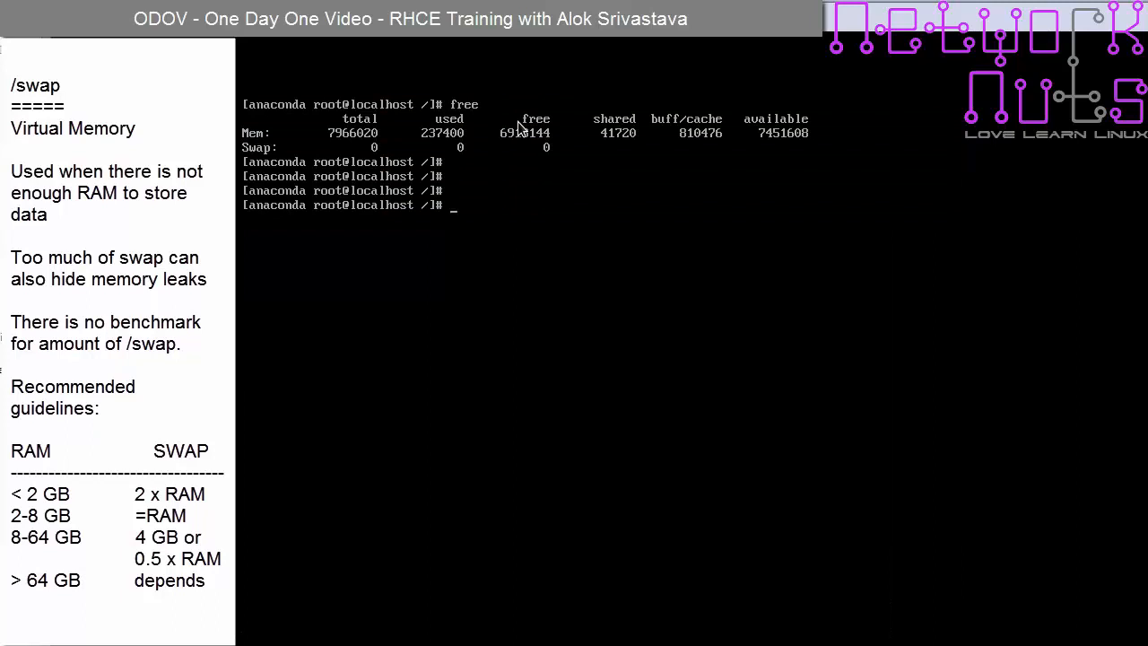
text(free)
key(Return)
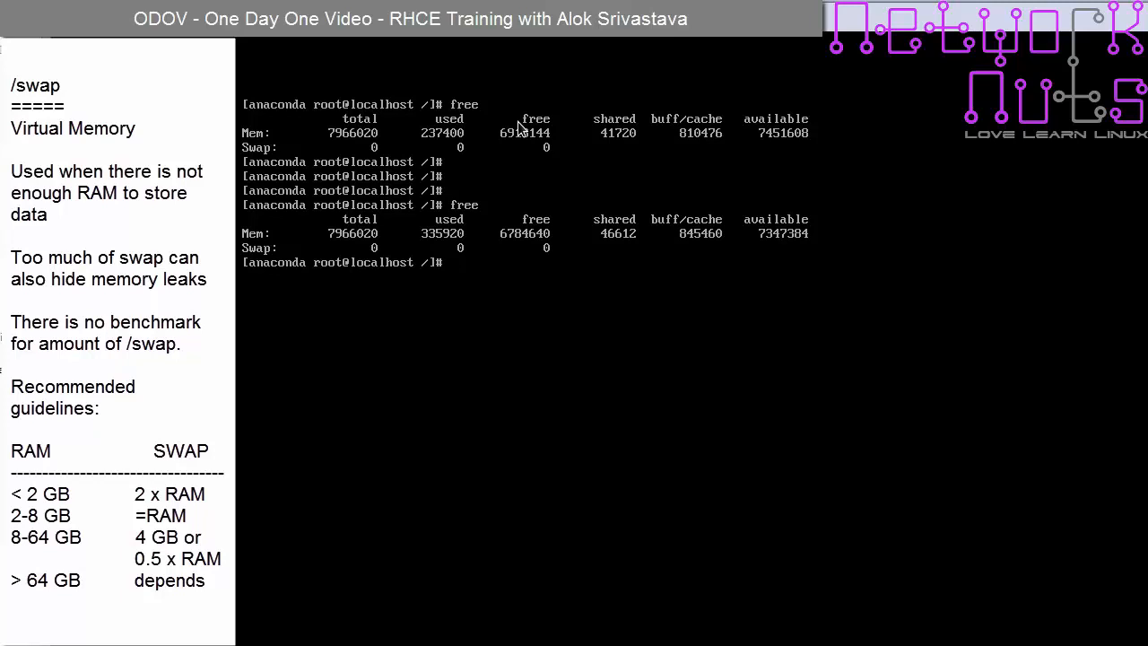
key(ctrl+alt+F6)
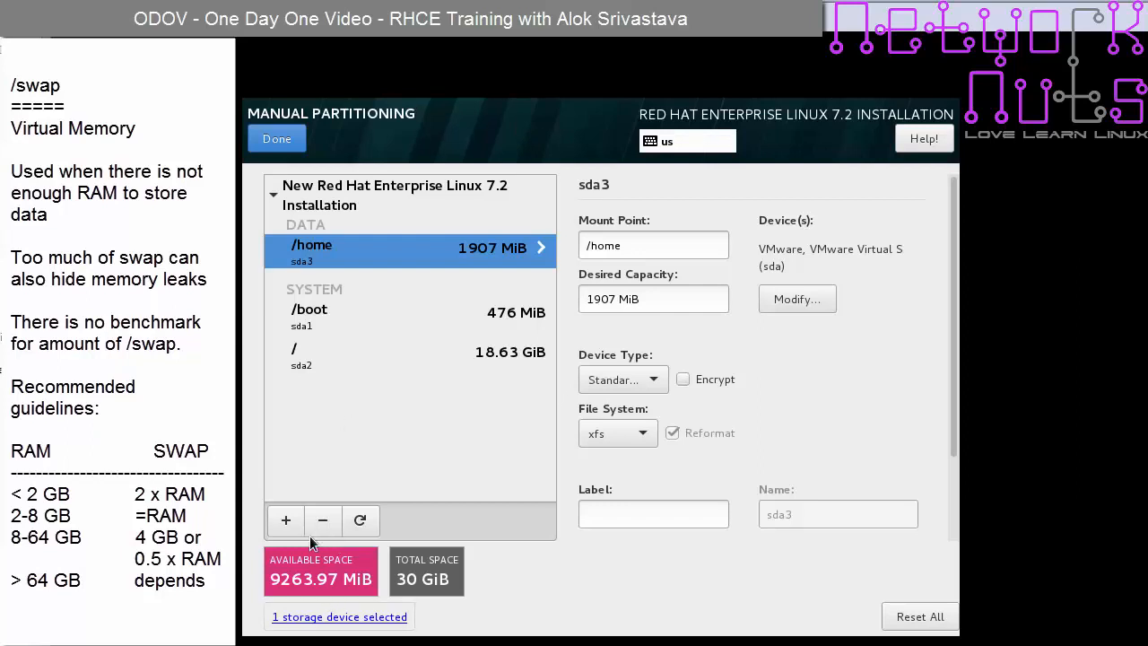
- Add a swap mount point with 2GB desired capacity
click(285, 522)
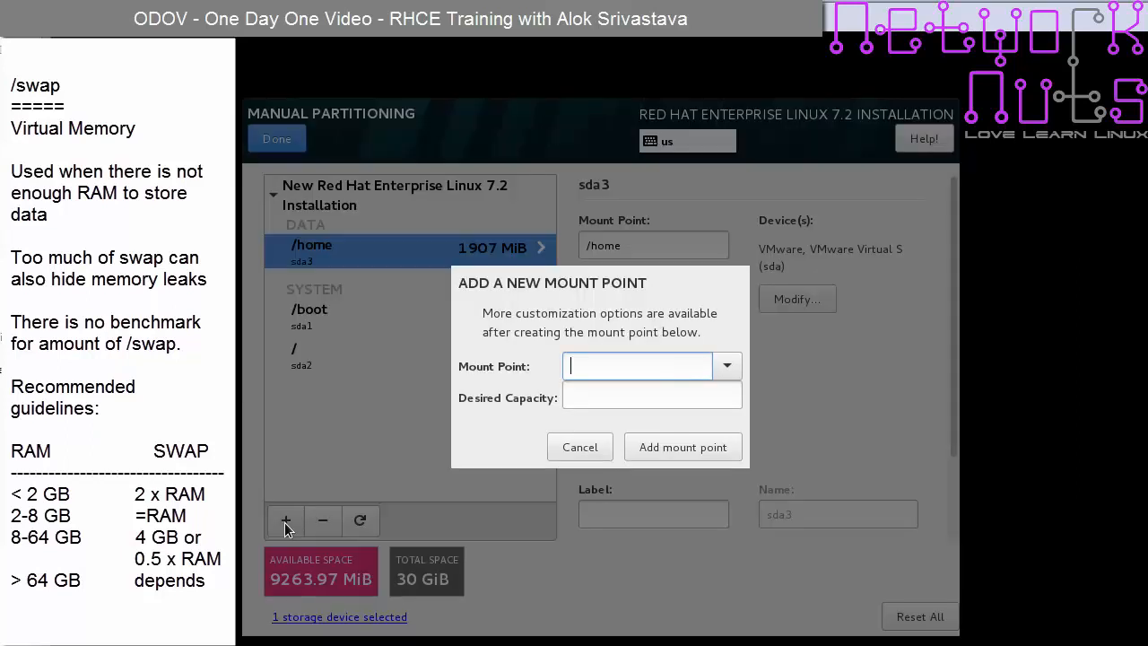
click(727, 365)
click(638, 417)
click(625, 400)
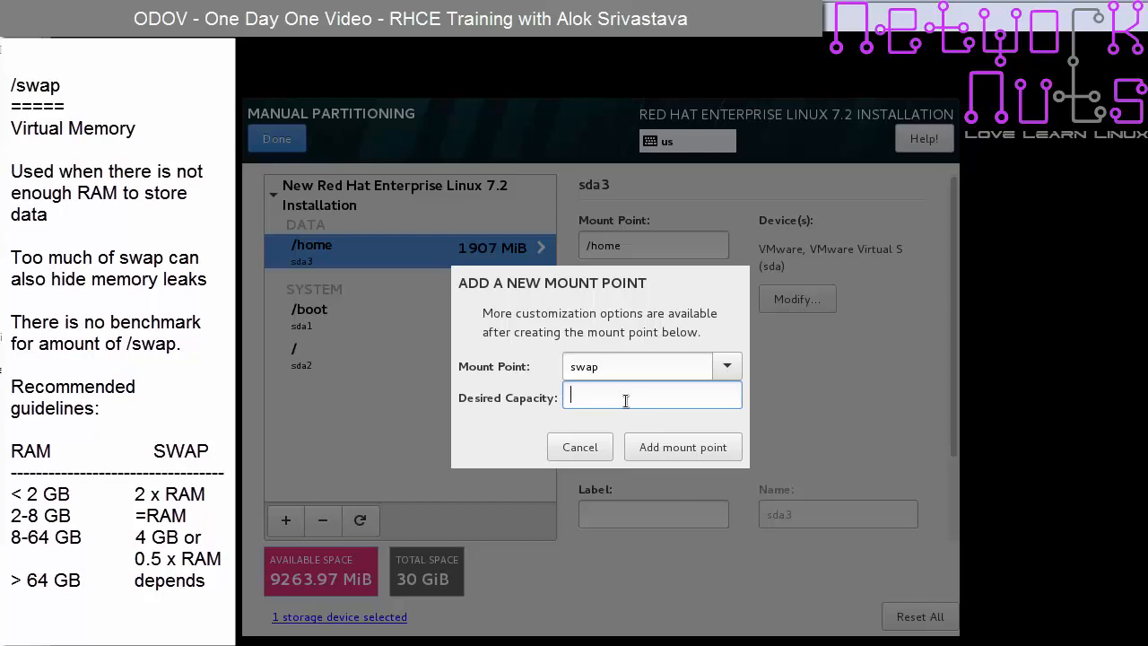
text(4G)
key(BackSpace)
key(BackSpace)
text(2GB)
click(701, 449)
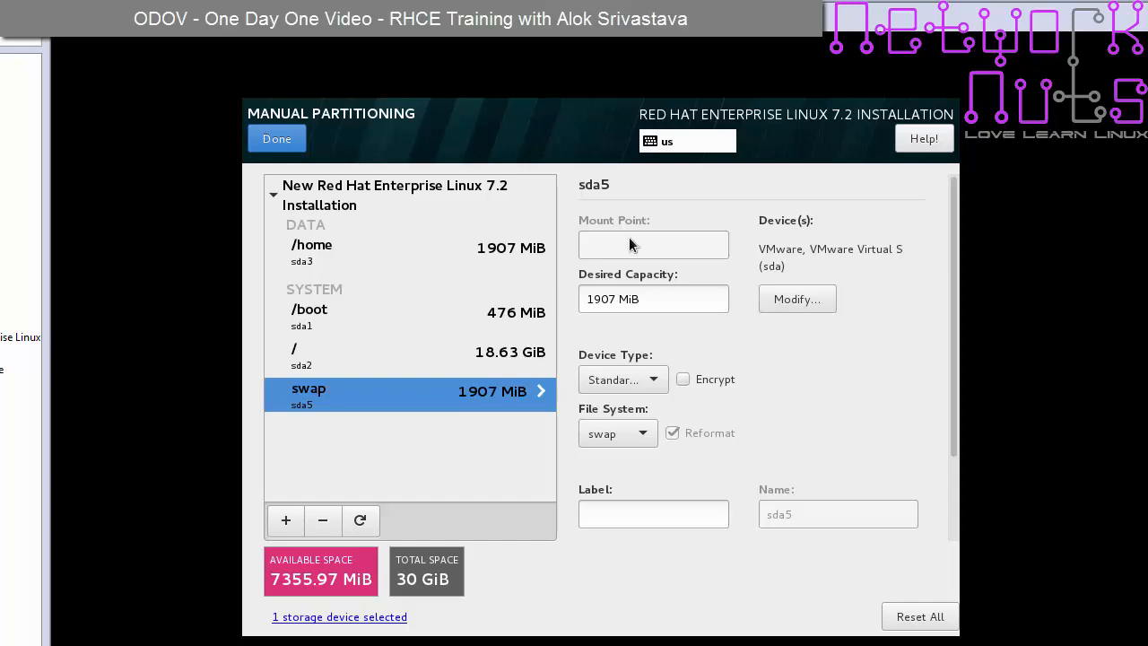
- Begin another new mount point and show the mount point choices
click(286, 521)
click(727, 366)
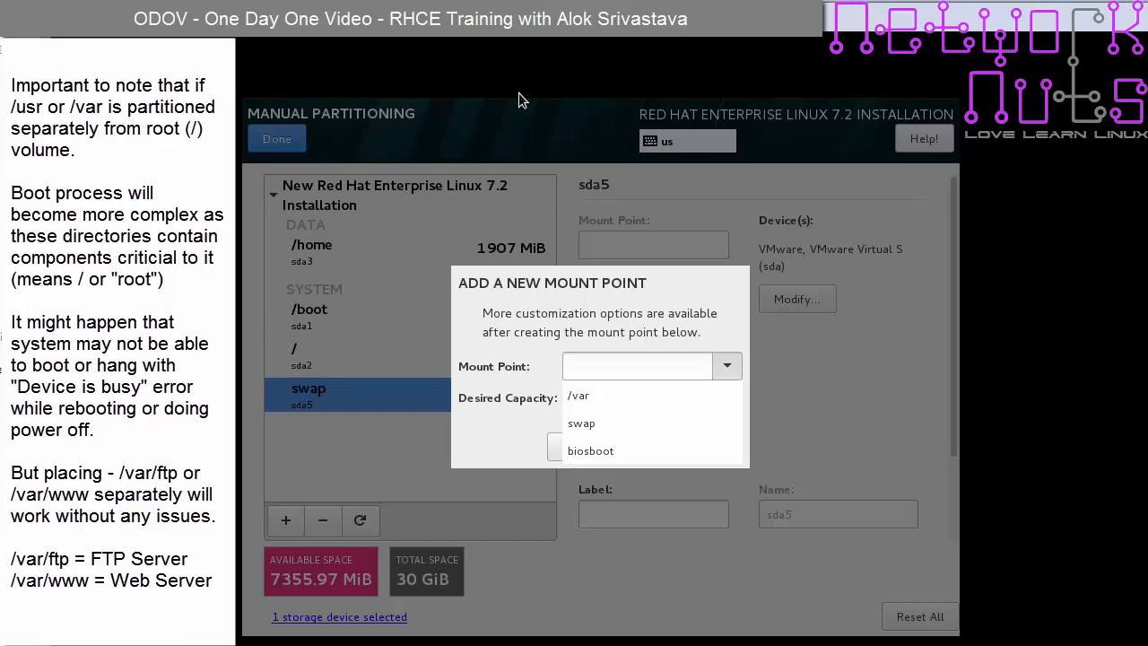
- Choose /var as the new mount point, leaving capacity blank
click(610, 396)
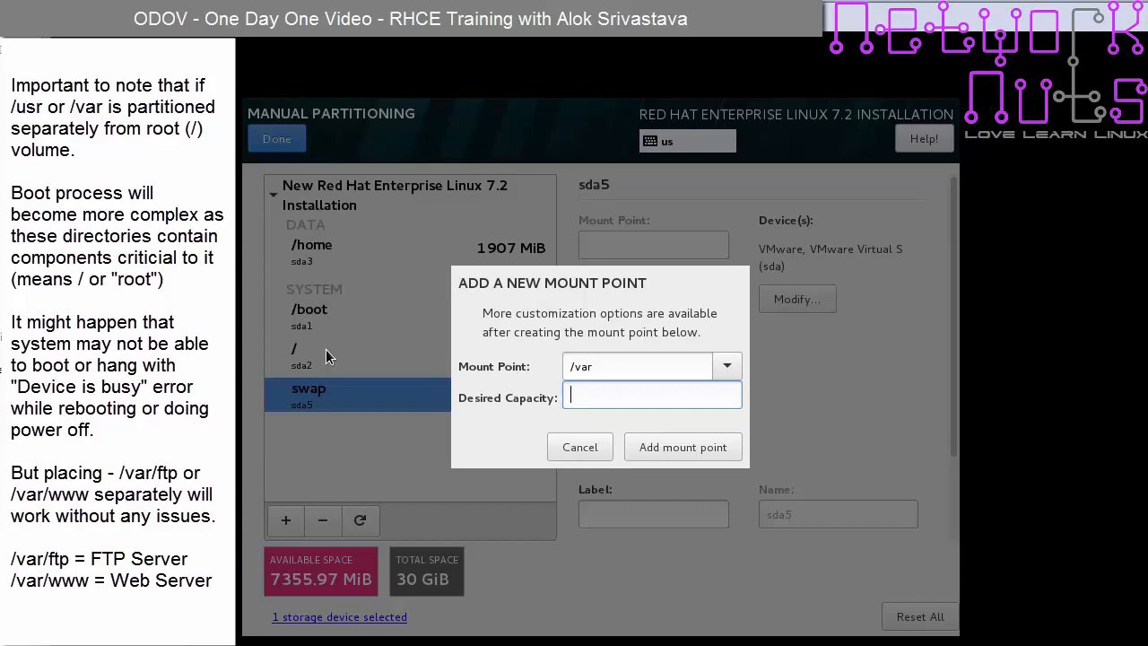
- Try /var/ftp and then /var/www as the new mount point path
click(614, 366)
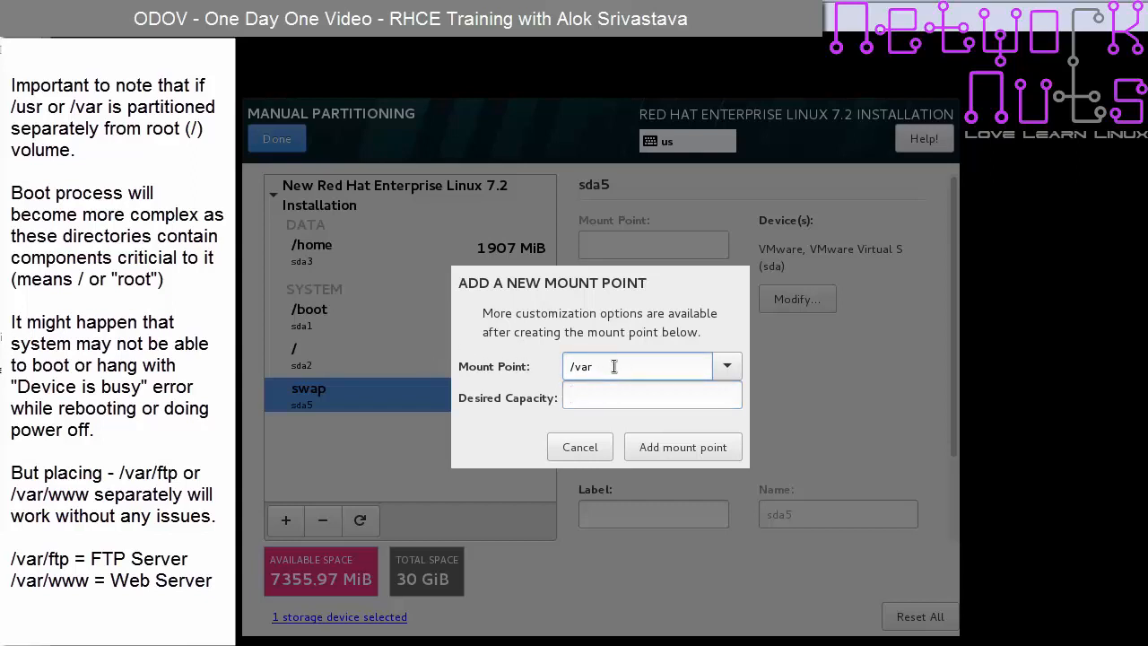
text(/ftp)
click(643, 398)
click(656, 368)
key(BackSpace)
key(BackSpace)
key(BackSpace)
text(www)
click(669, 389)
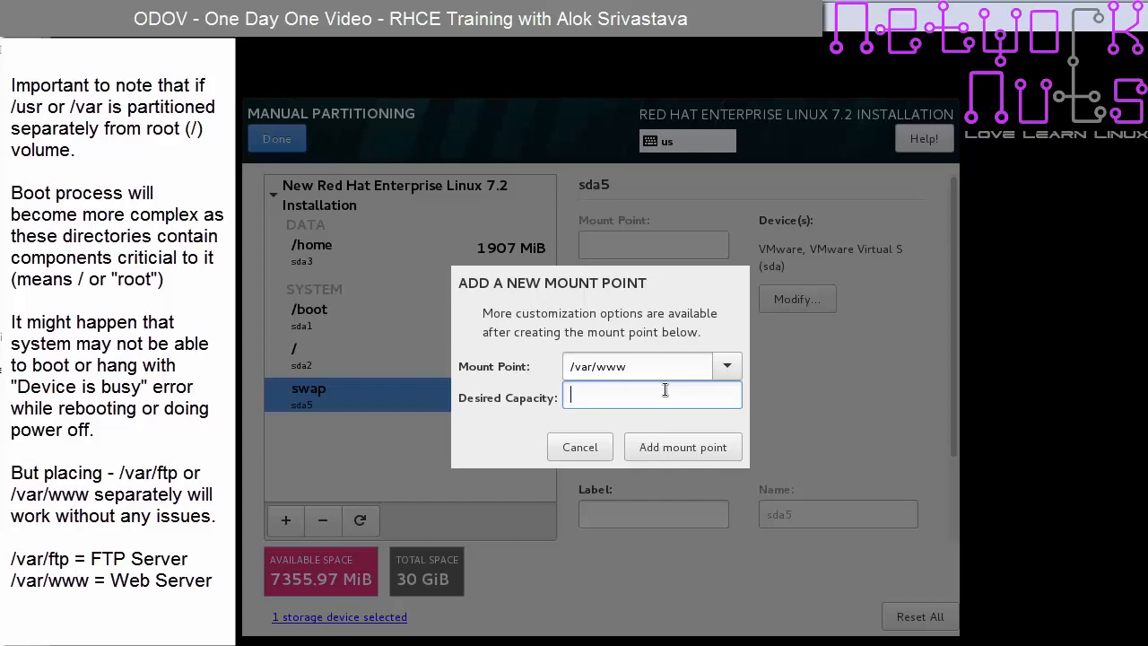
- Trim the mount point back to /var, then clear it and cancel adding the mount point
click(674, 366)
key(BackSpace)
key(BackSpace)
key(BackSpace)
key(BackSpace)
key(BackSpace)
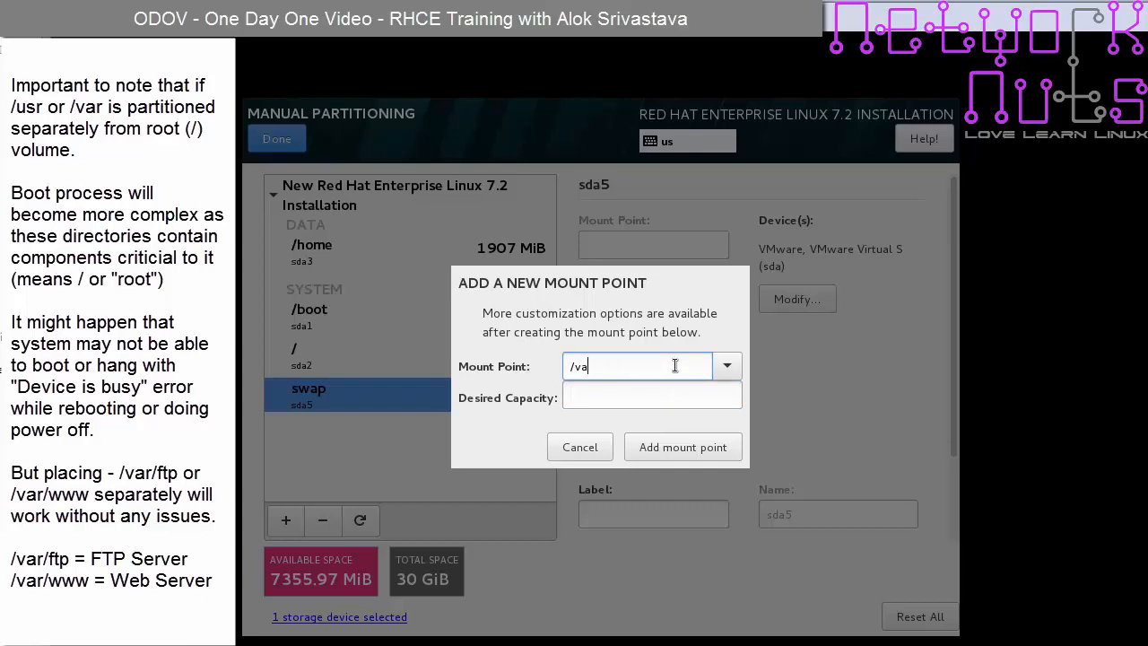
text(r)
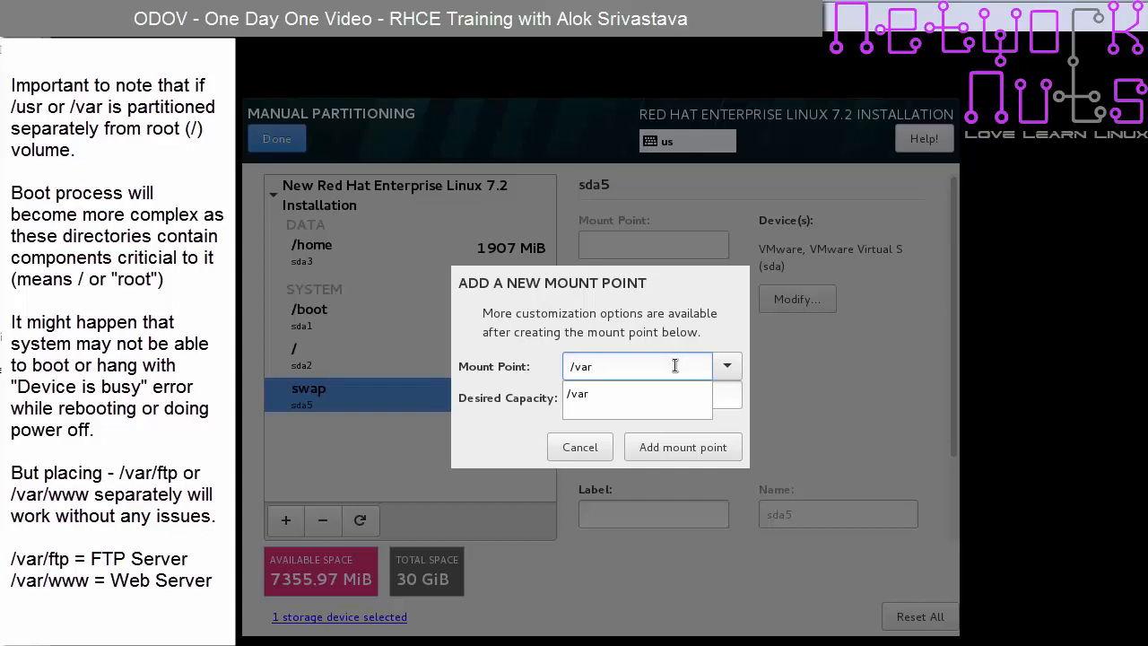
text(/)
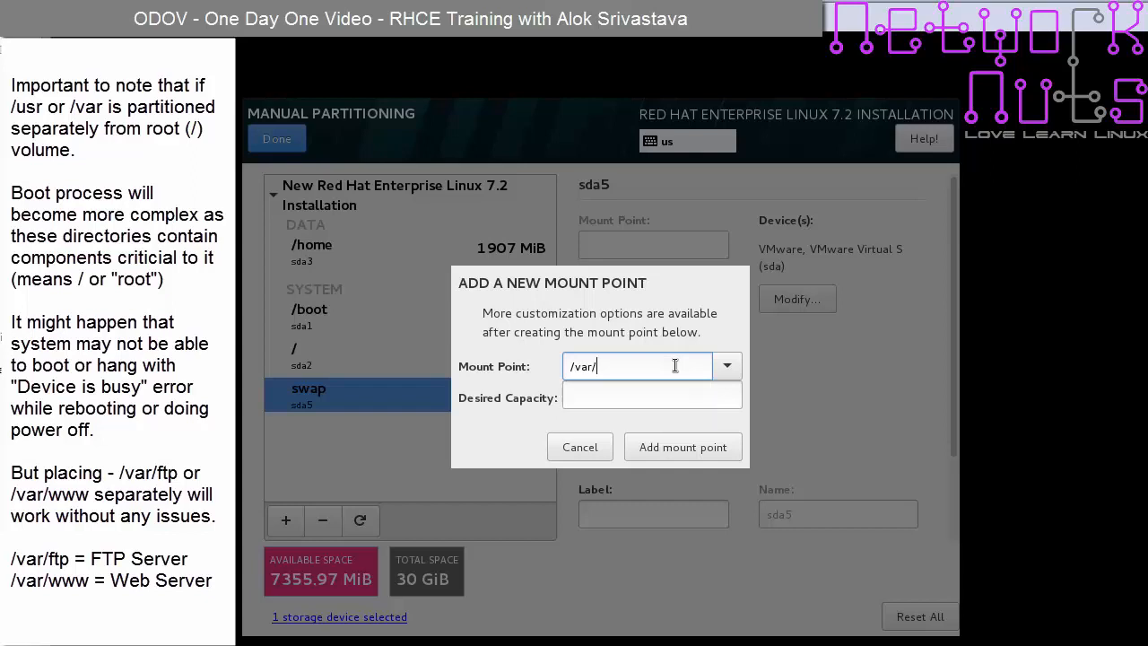
text(www)
key(BackSpace)
key(BackSpace)
key(BackSpace)
text(ftp)
key(BackSpace)
key(BackSpace)
key(BackSpace)
key(BackSpace)
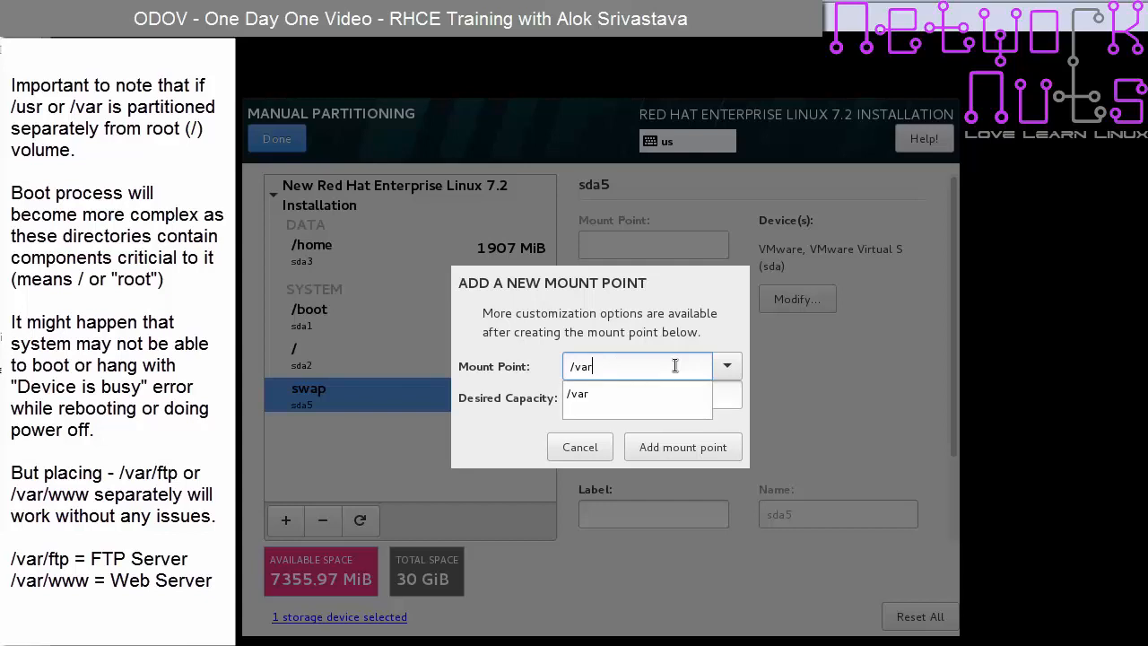
click(596, 396)
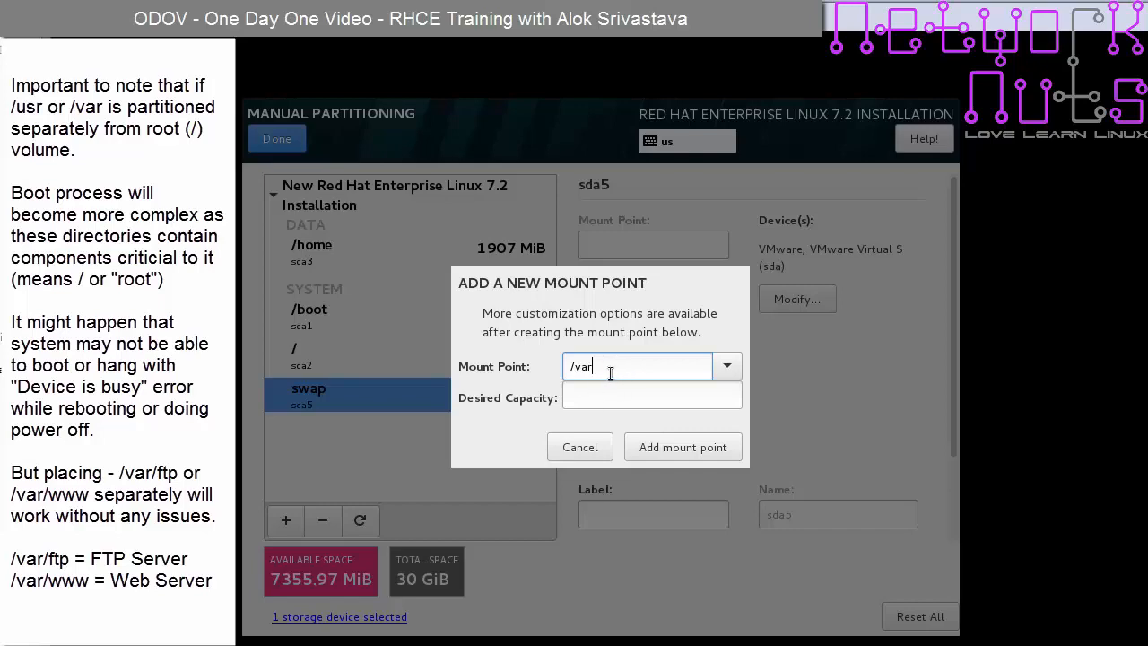
drag(612, 365, 547, 375)
key(BackSpace)
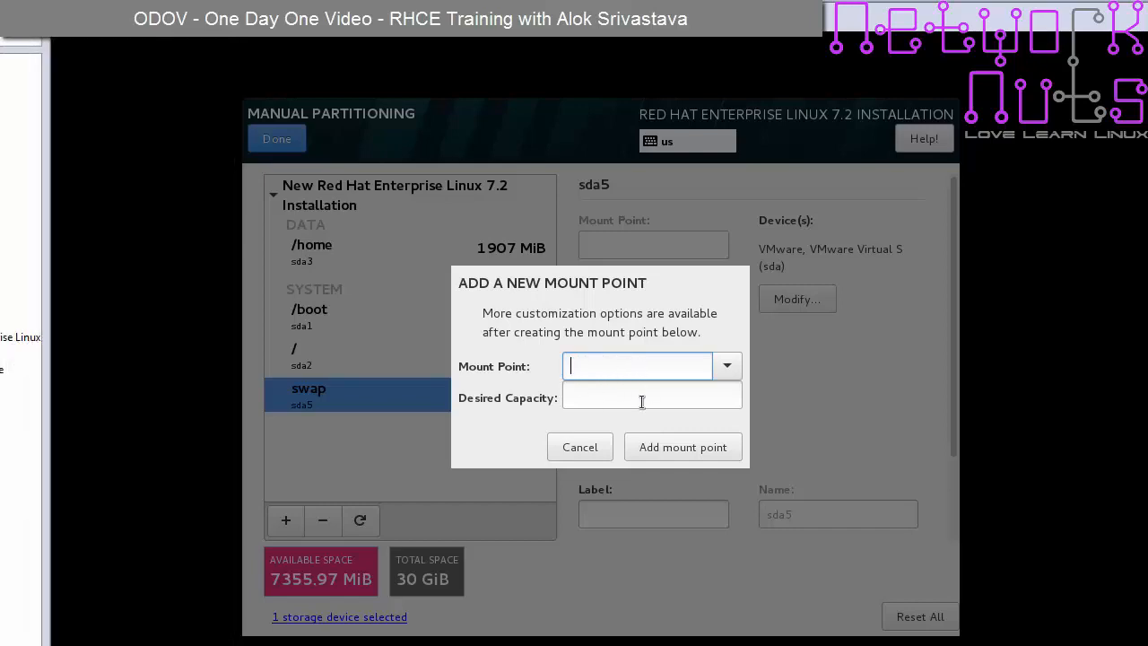
click(596, 448)
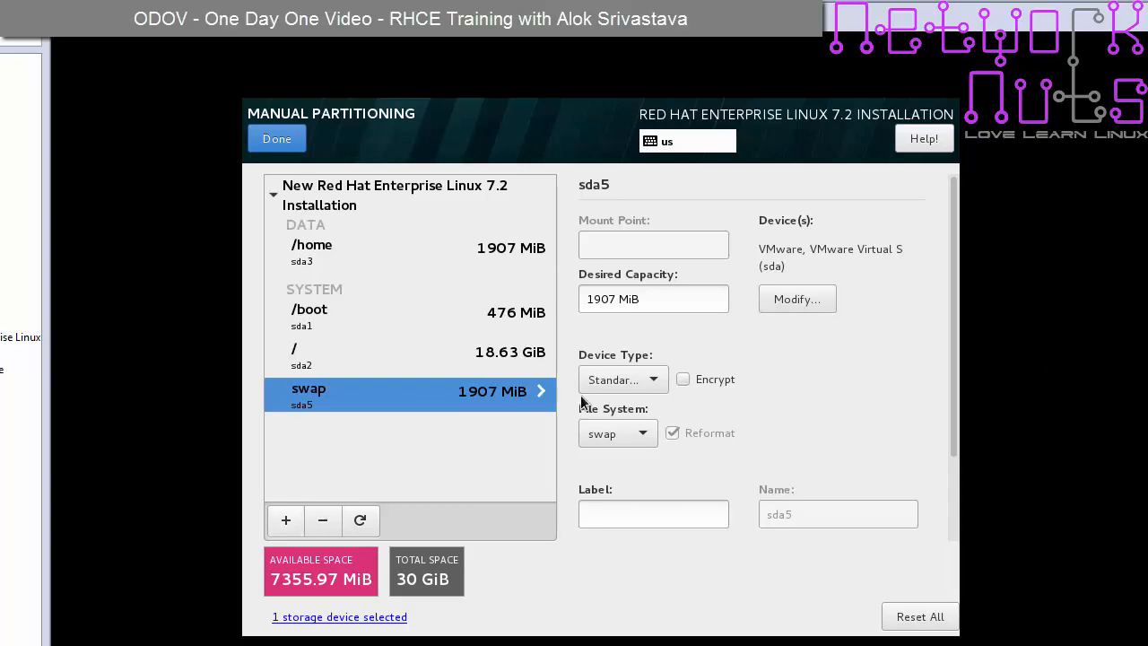
- Finish manual partitioning and accept the summary of changes
click(278, 140)
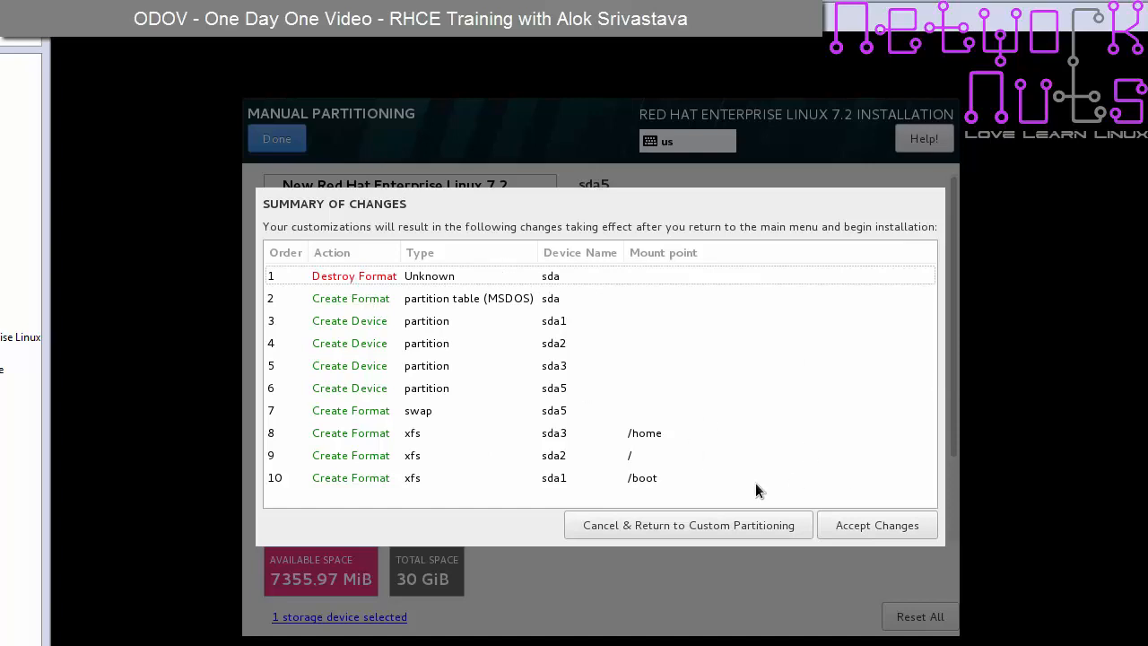
click(877, 528)
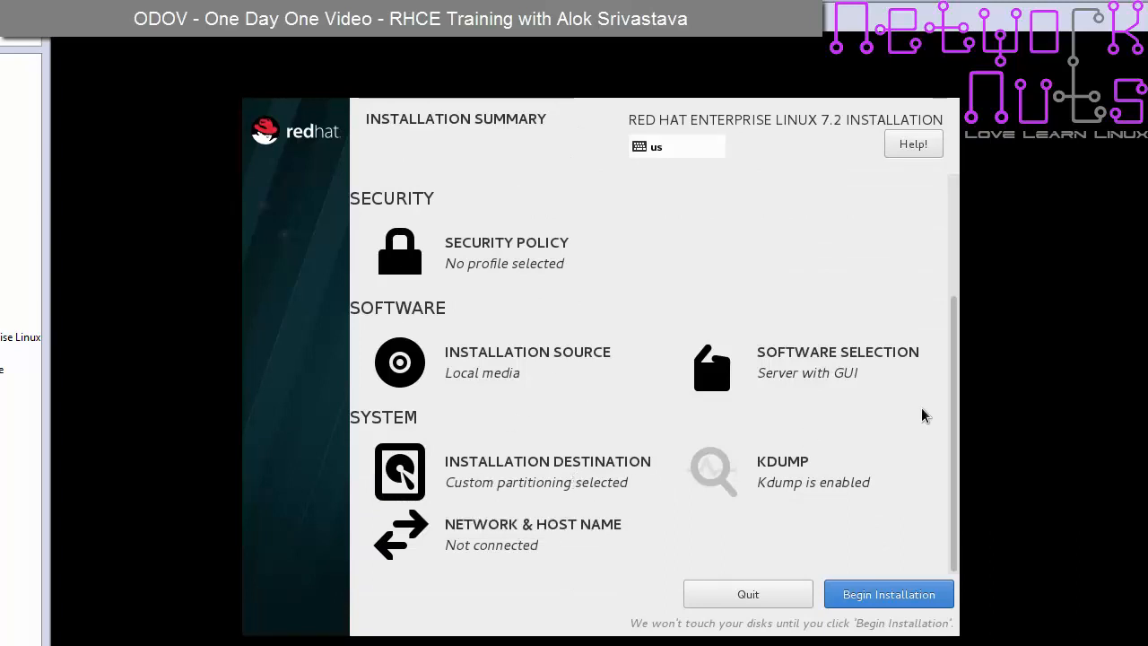
- Replace the host name with serverone.networknuts.net, correcting typos along the way
click(498, 538)
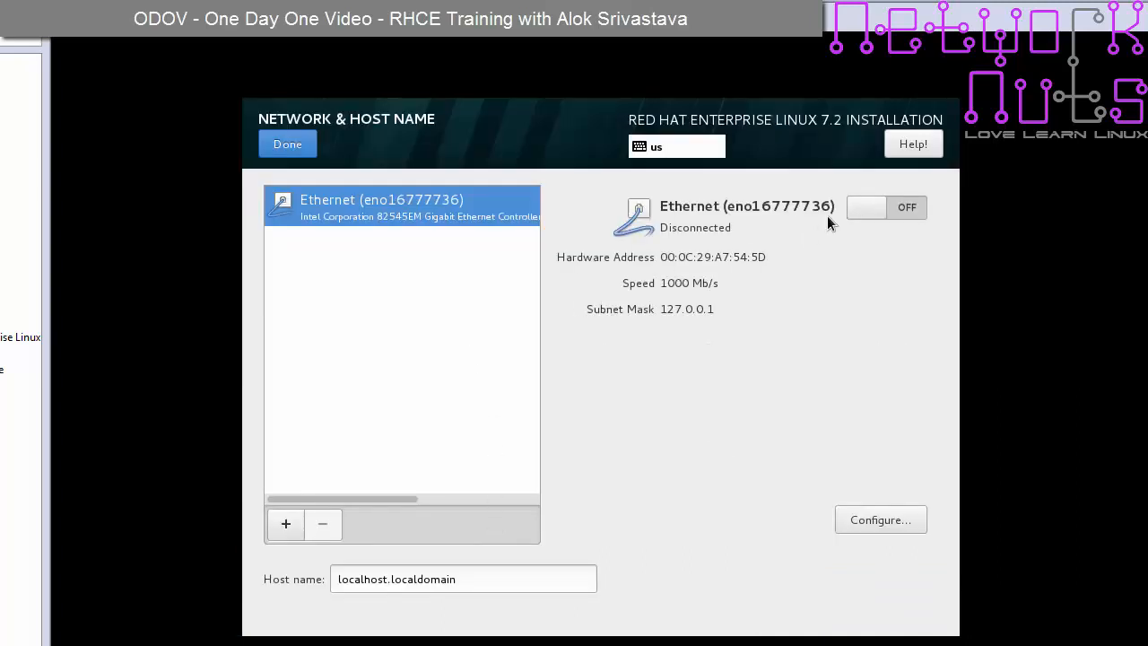
drag(458, 579, 314, 565)
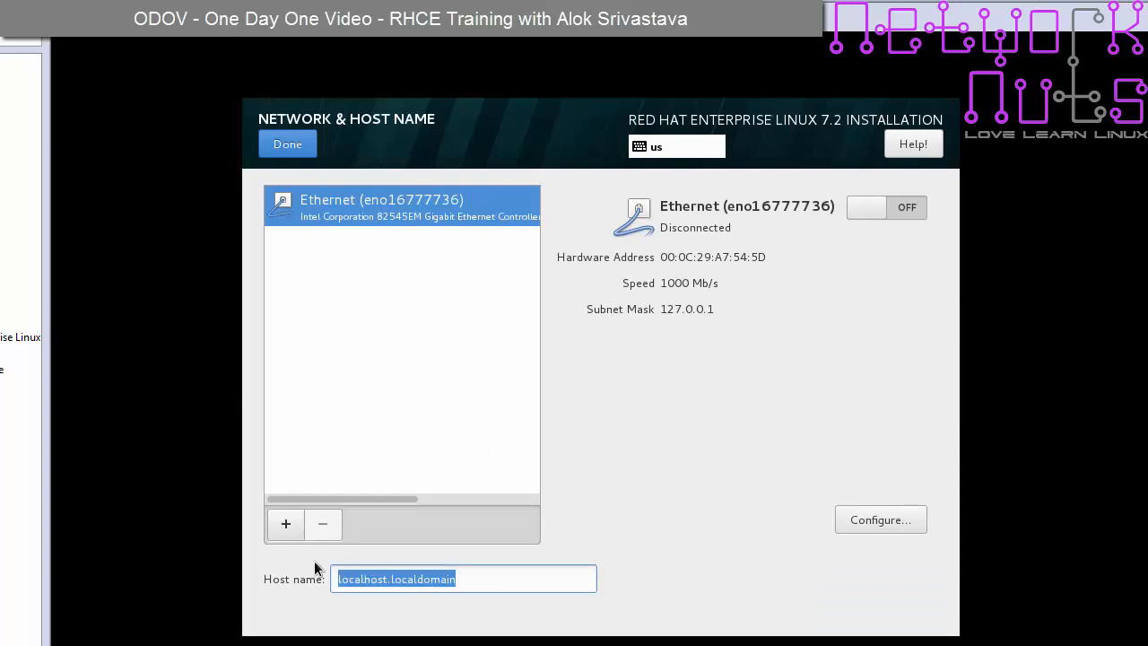
text(serveron3)
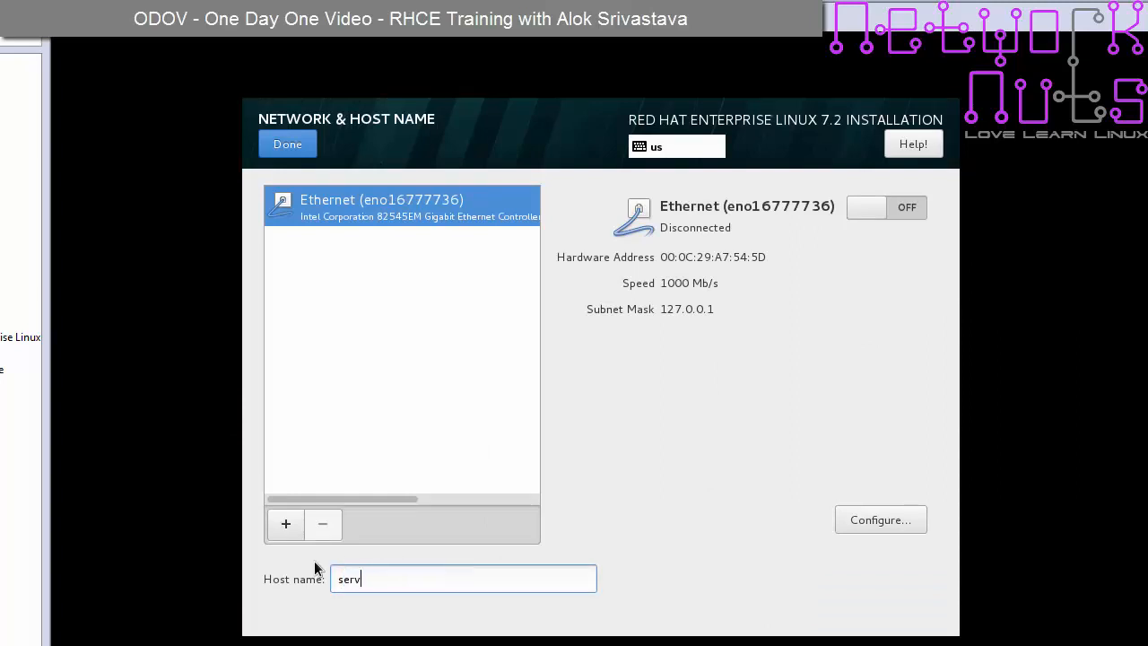
key(BackSpace)
text(e.3)
key(BackSpace)
text(exam)
key(BackSpace)
key(BackSpace)
key(BackSpace)
key(BackSpace)
text(networknuts.net)
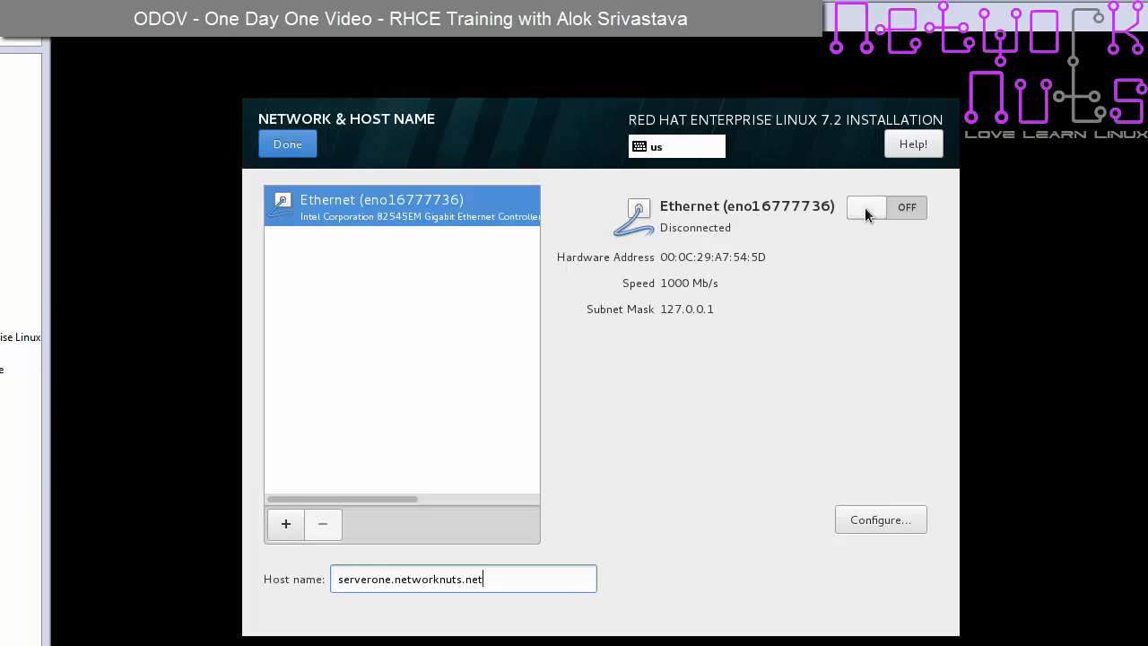
click(895, 520)
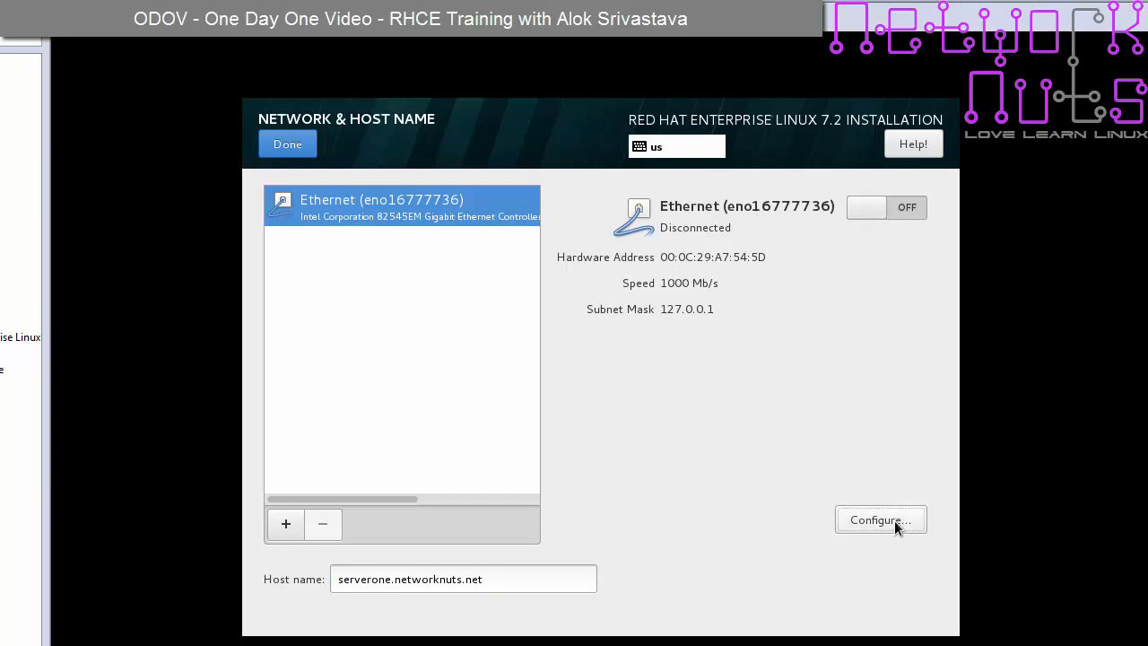
- Set Ethernet IPv4 to Manual with 192.168.0.100, netmask 24, save, and switch it on
click(737, 252)
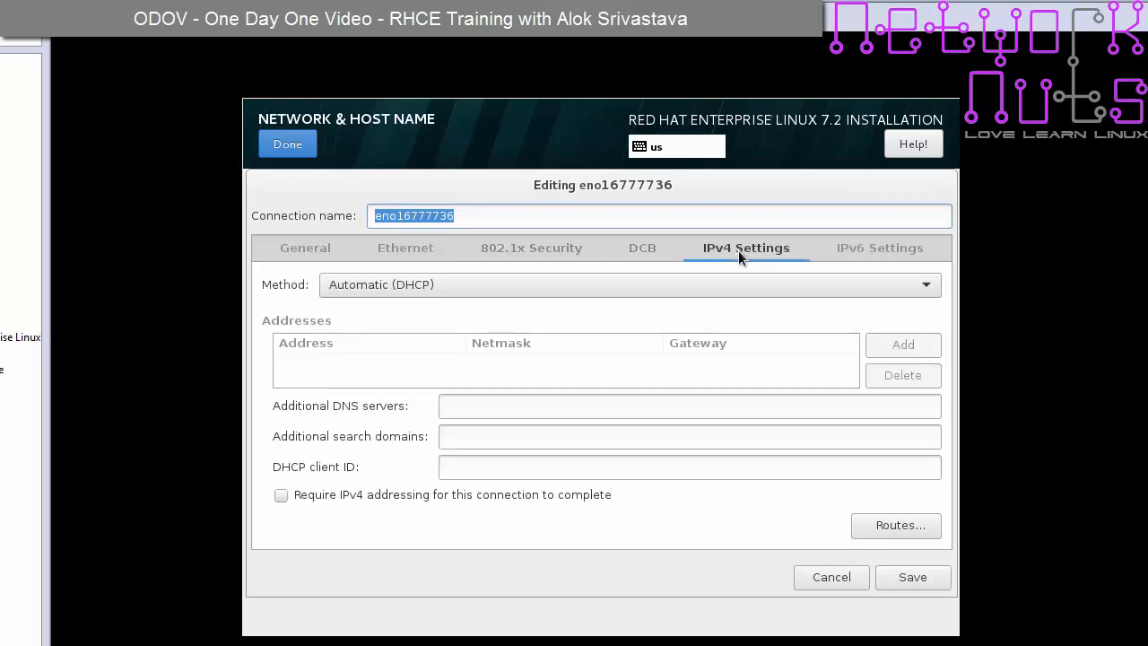
click(927, 287)
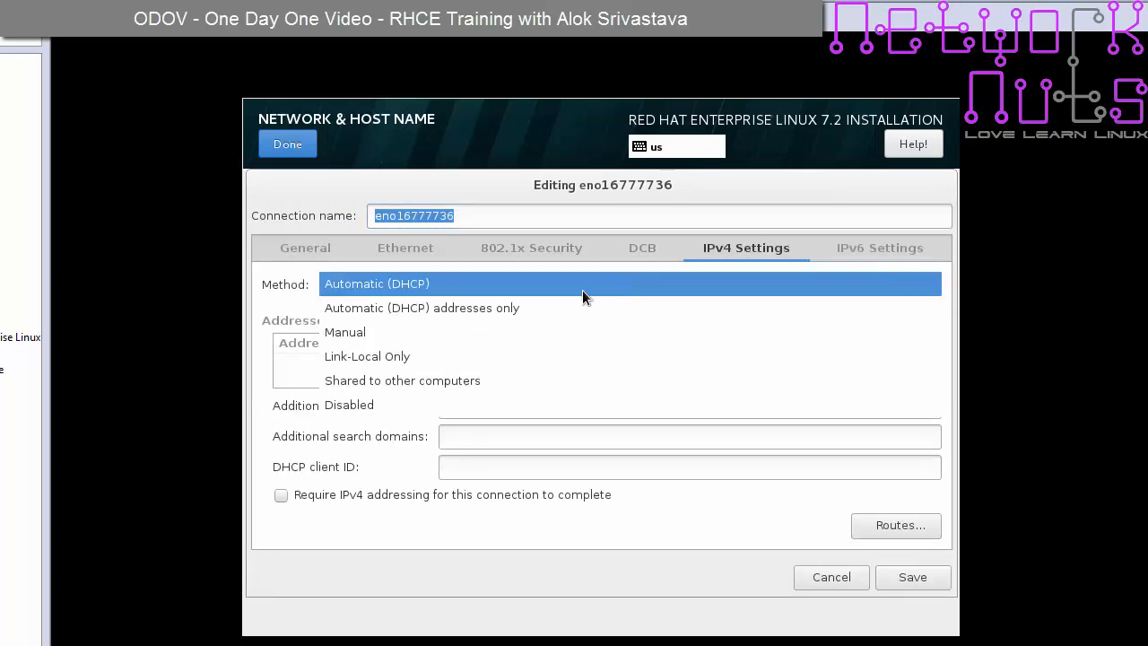
click(557, 337)
click(898, 348)
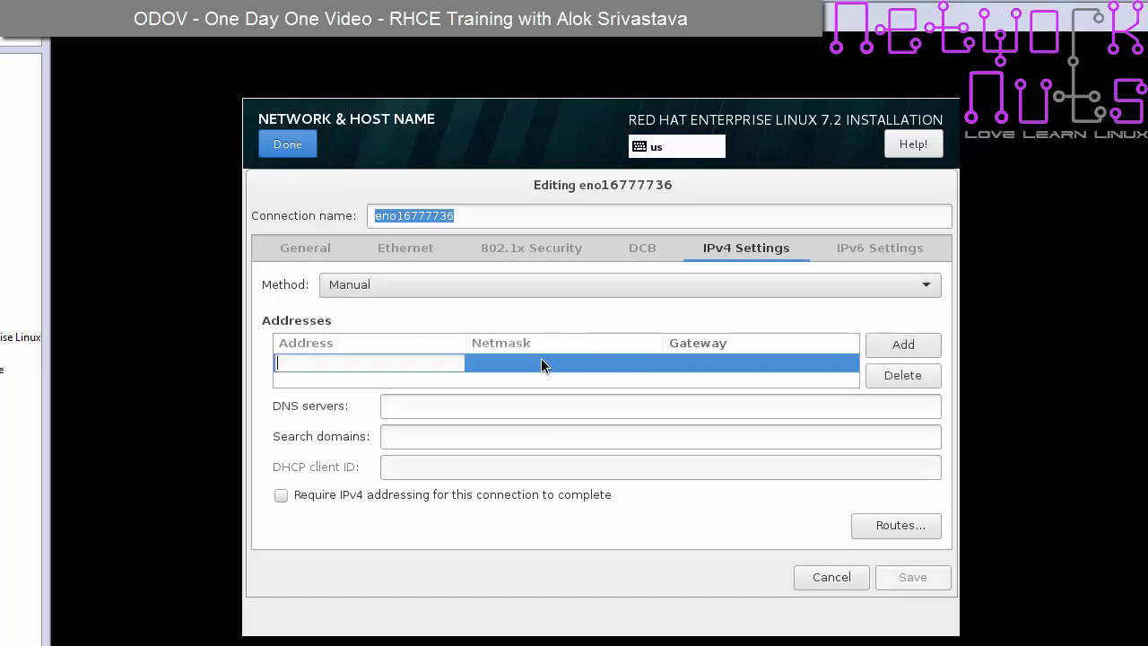
text(192.168.0.100)
key(Tab)
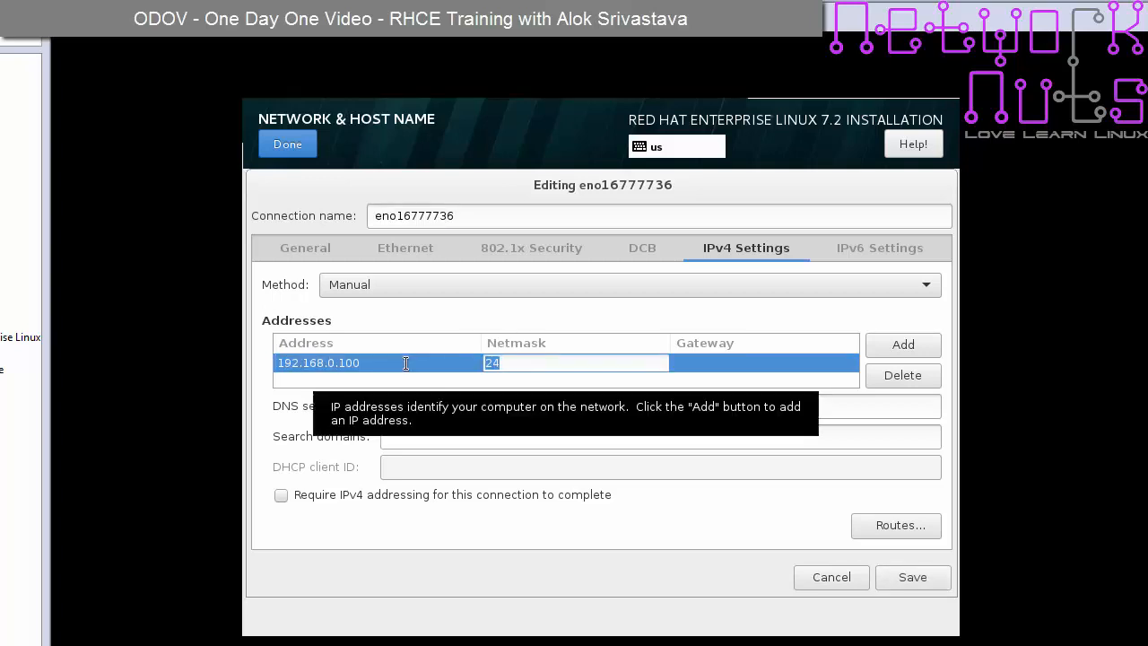
click(709, 363)
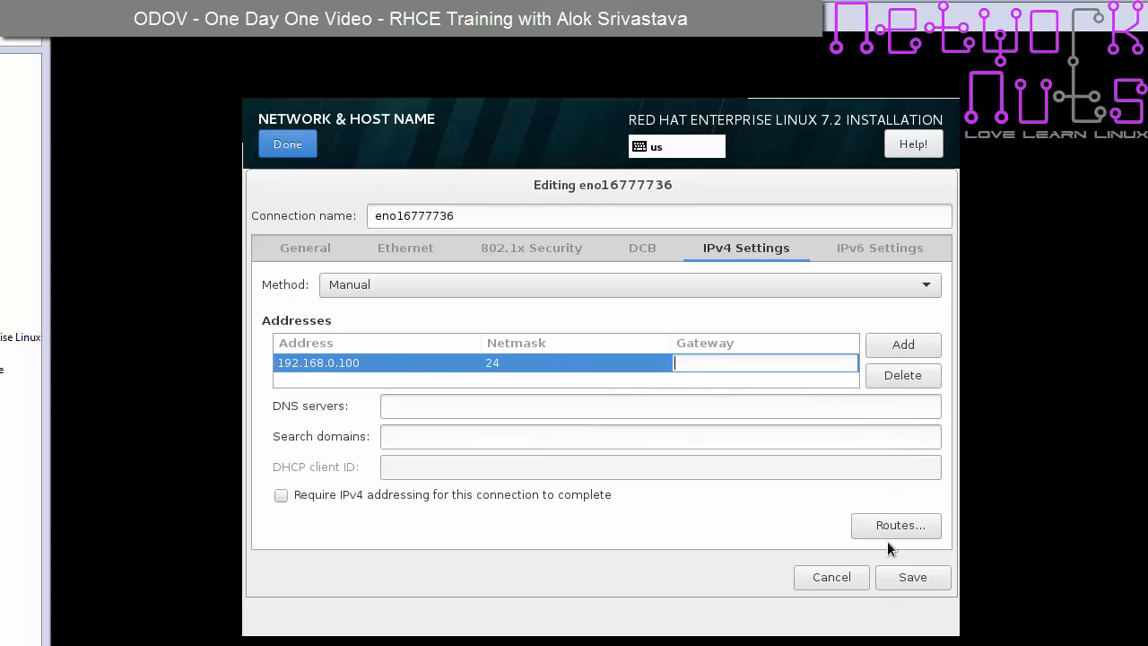
click(915, 578)
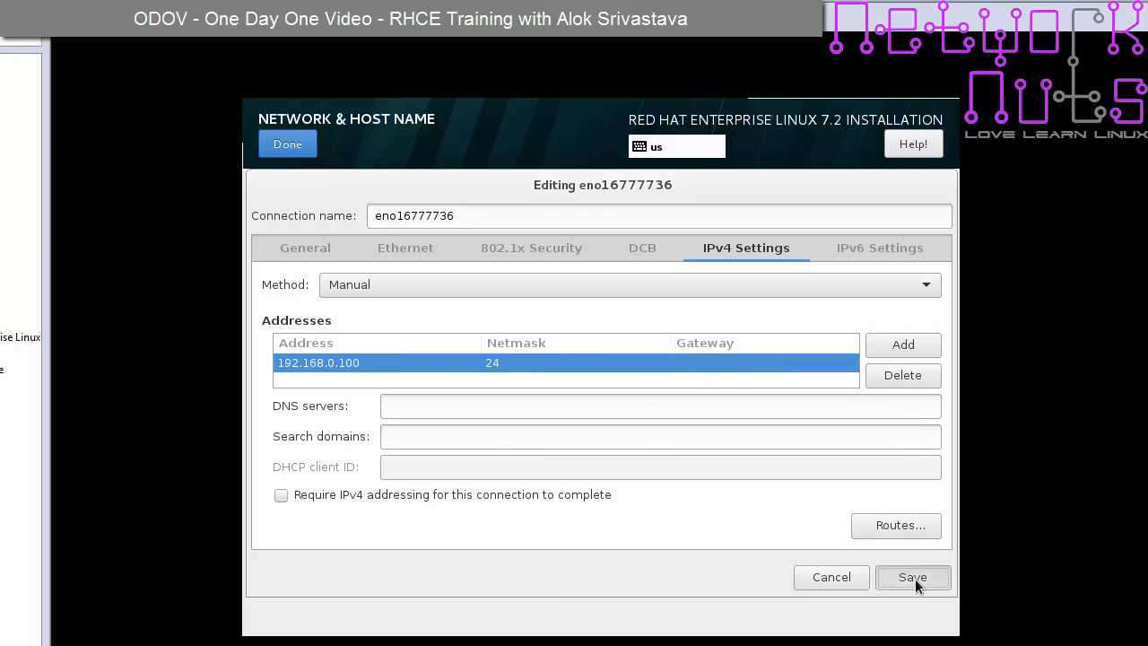
click(878, 215)
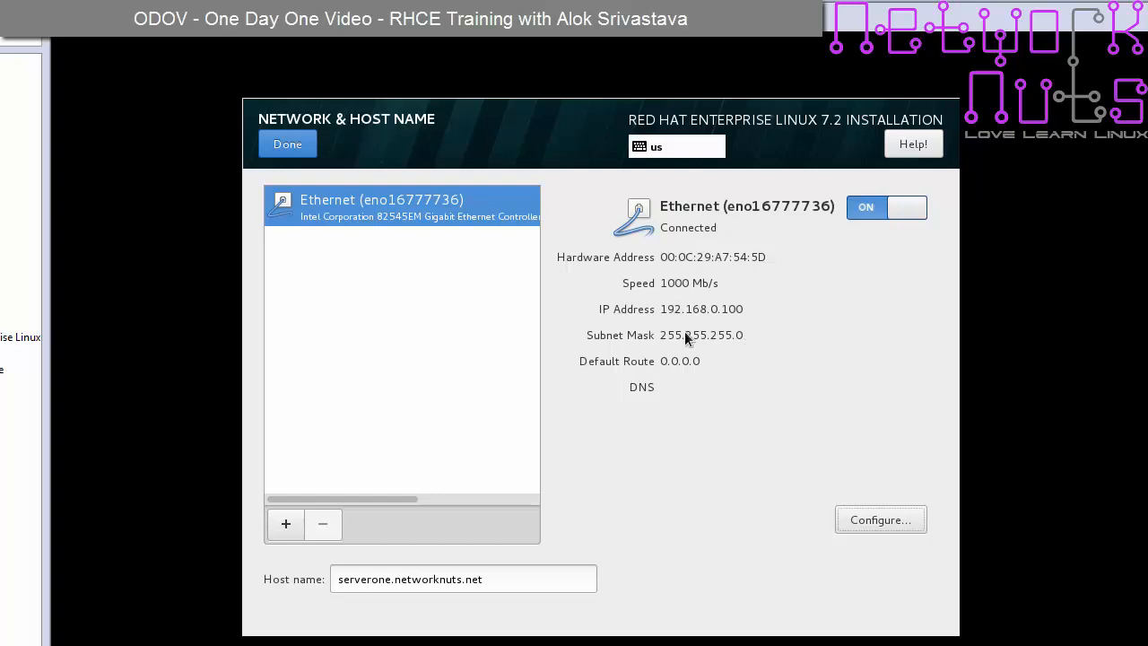
- Leave Network & Host Name with the wired connection showing connected
click(288, 145)
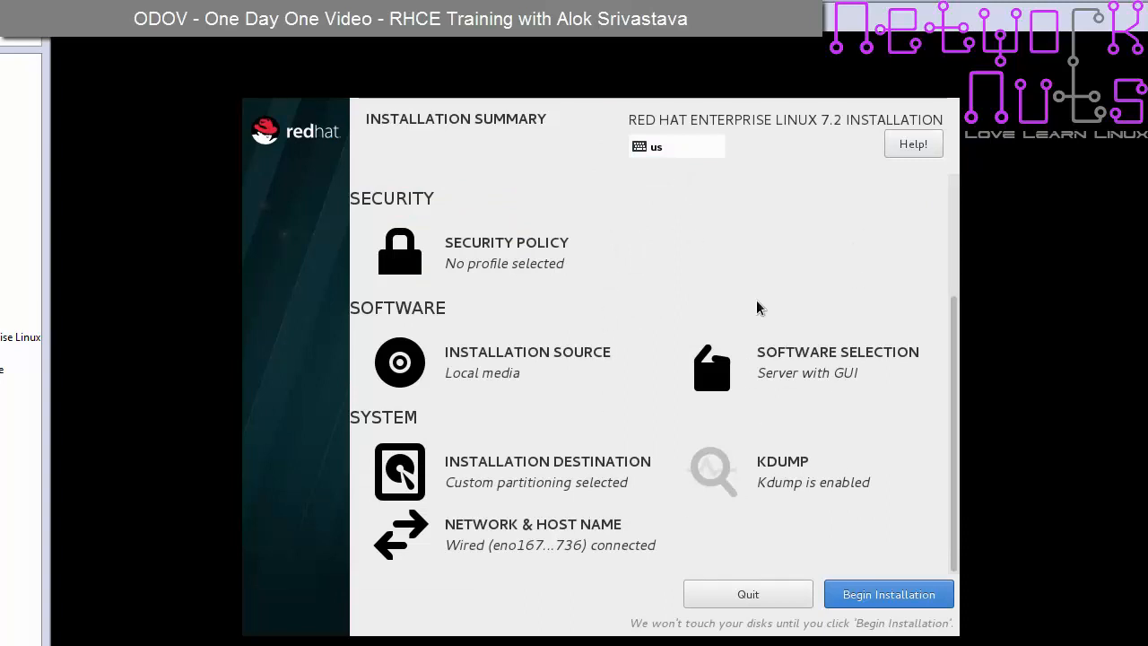
- Review kdump settings, keeping kdump enabled with Automatic memory reservation, and confirm
click(792, 464)
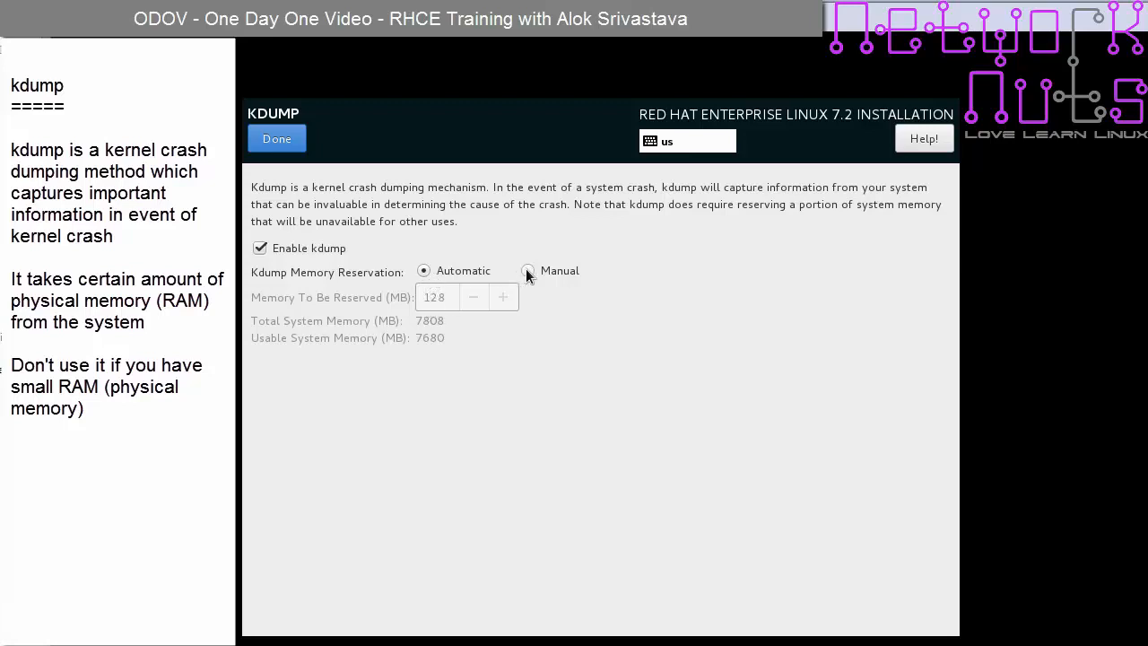
click(260, 249)
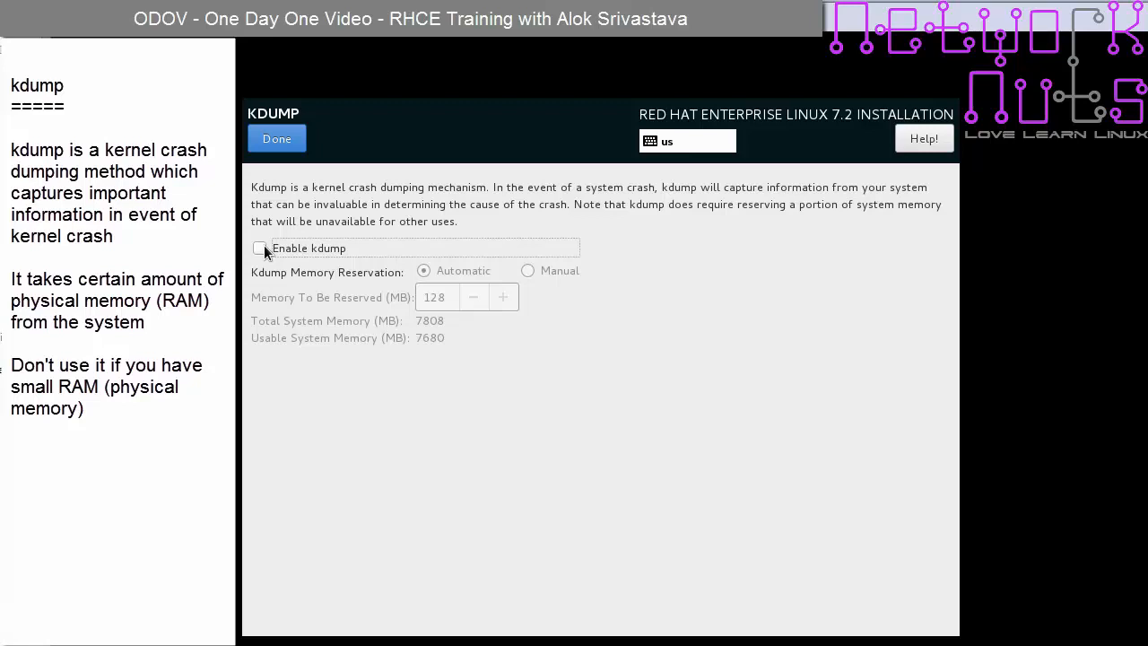
click(261, 249)
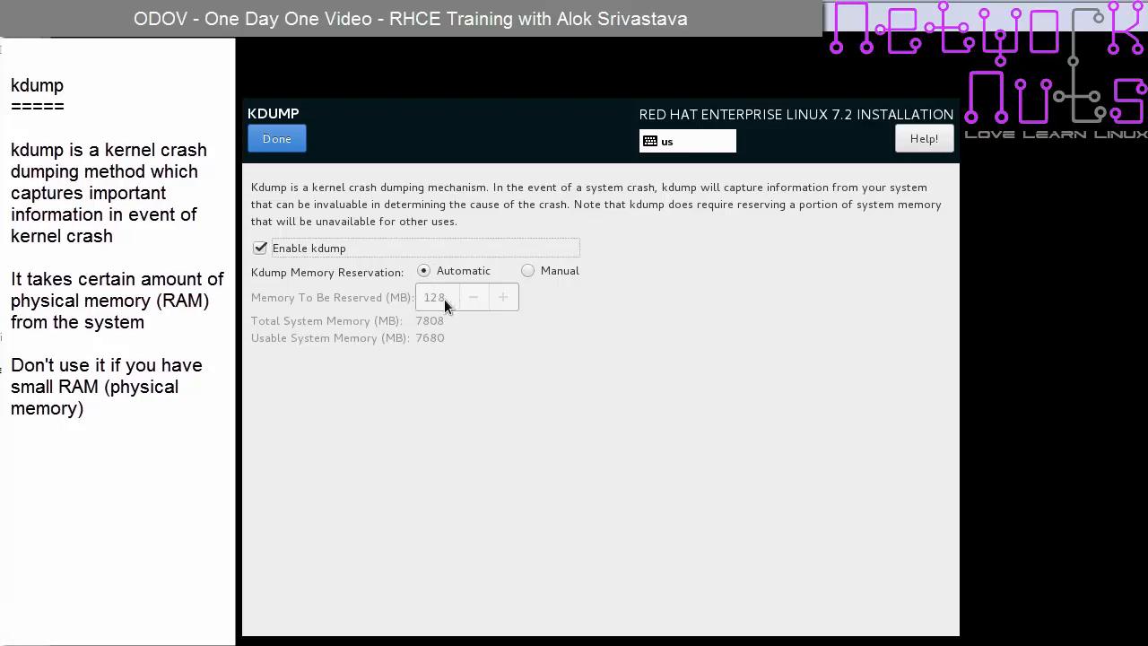
click(529, 271)
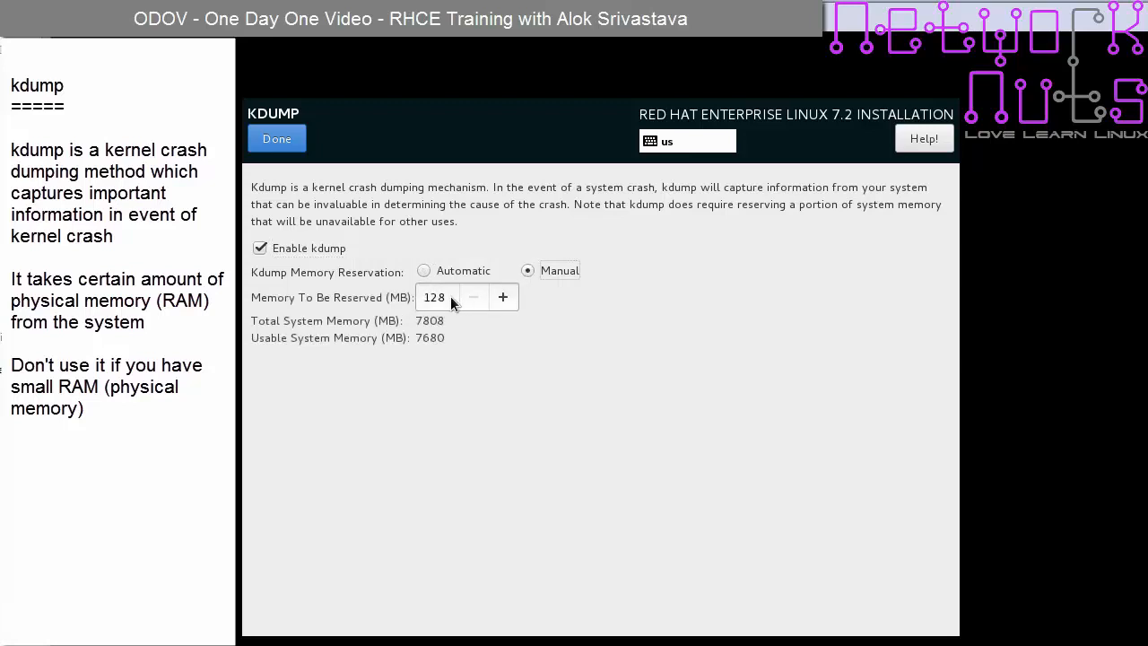
click(450, 296)
click(425, 270)
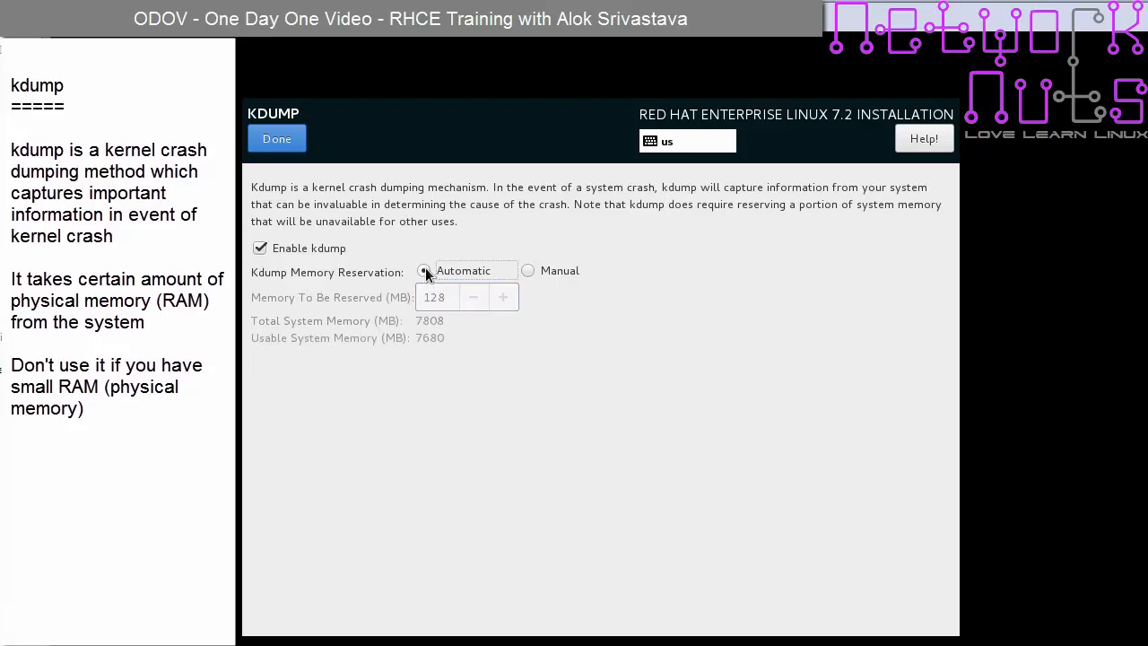
click(267, 247)
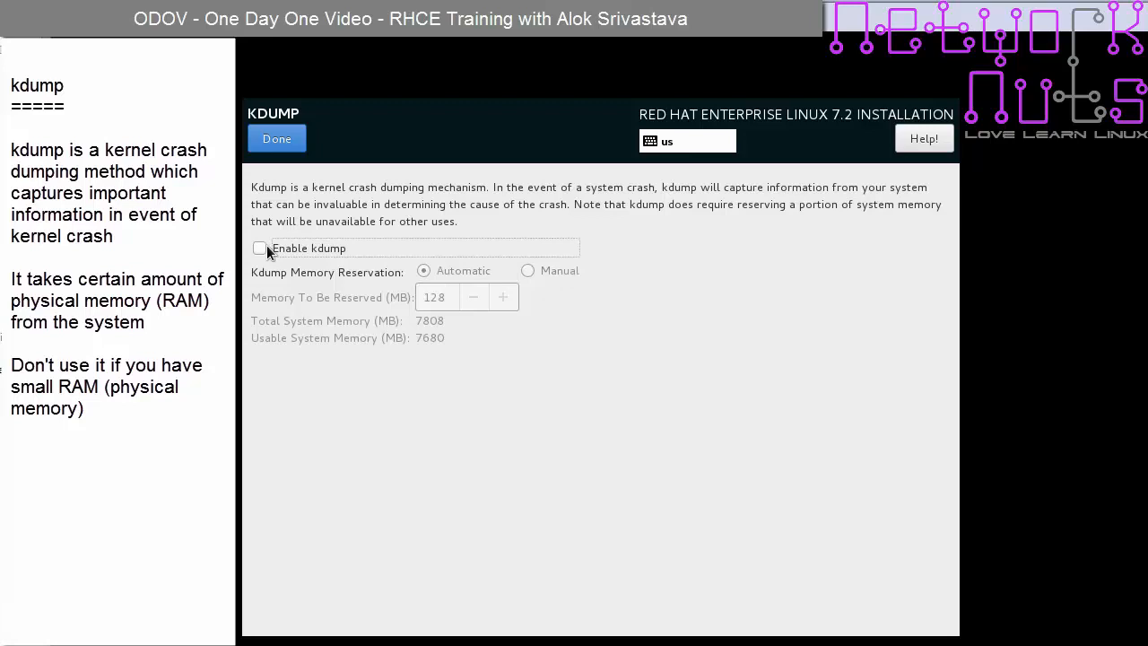
click(259, 248)
click(298, 143)
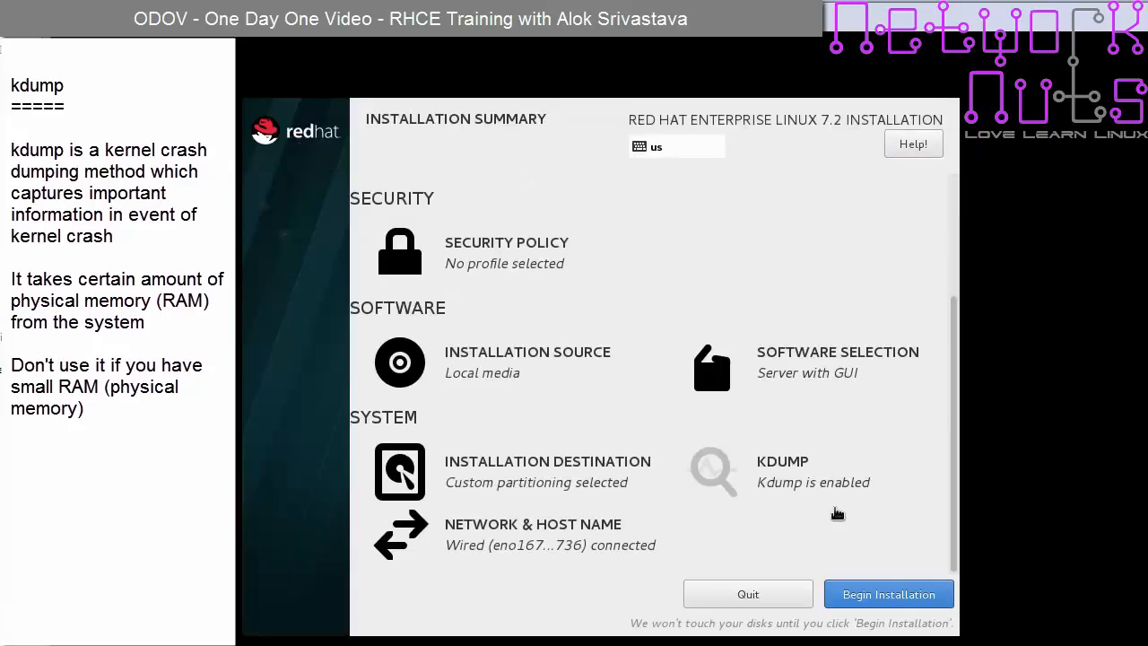
- Begin the installation and go to the Root Password screen
click(885, 603)
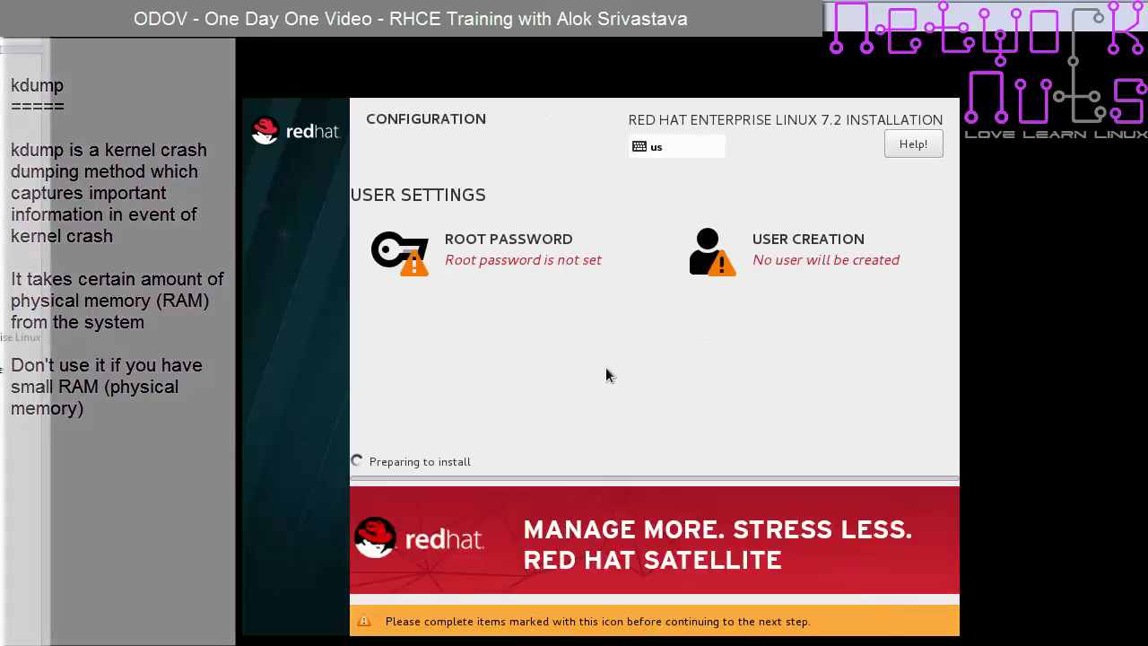
click(496, 247)
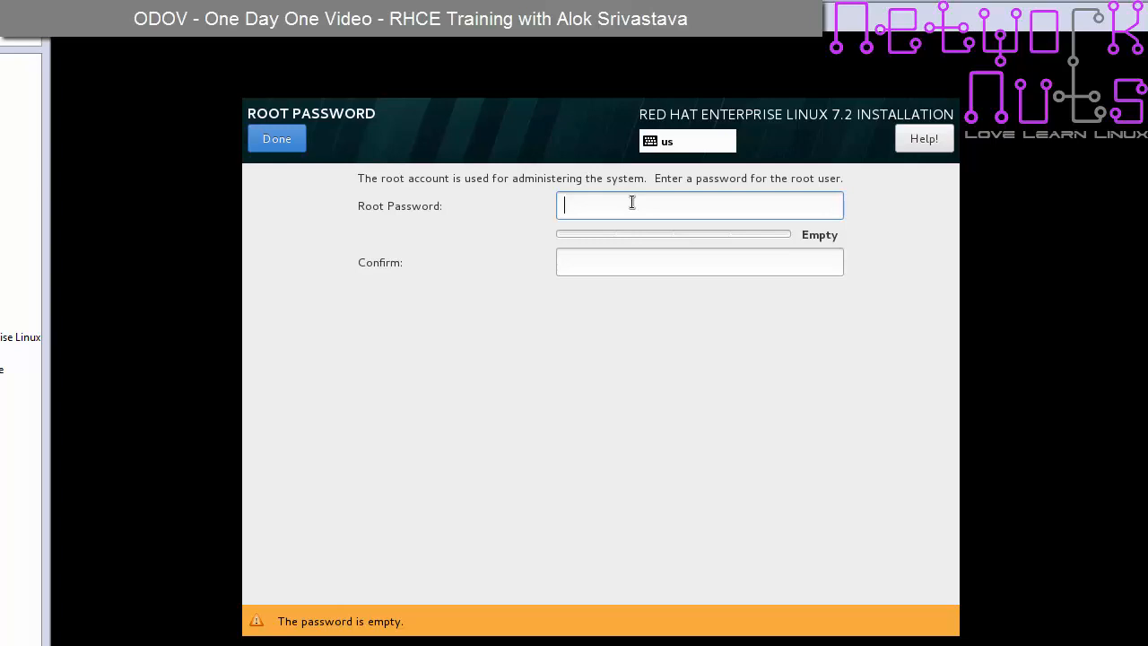
- Enter and confirm the root password, accepting the weak-password warning
text(redhat)
key(Tab)
text(re)
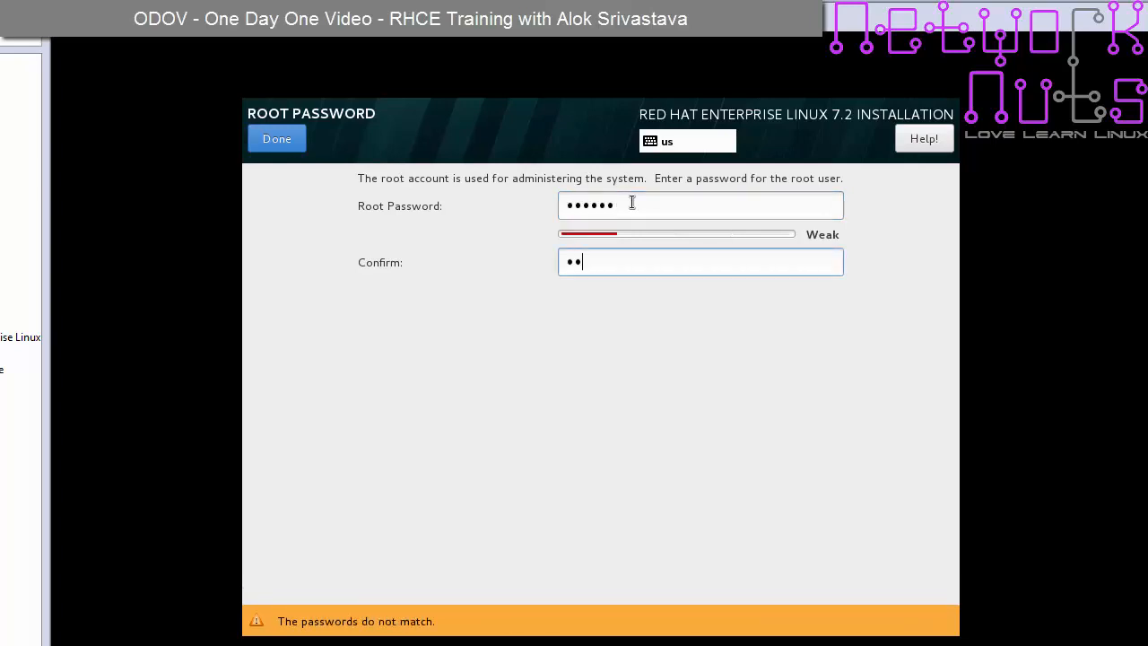
text(dhat)
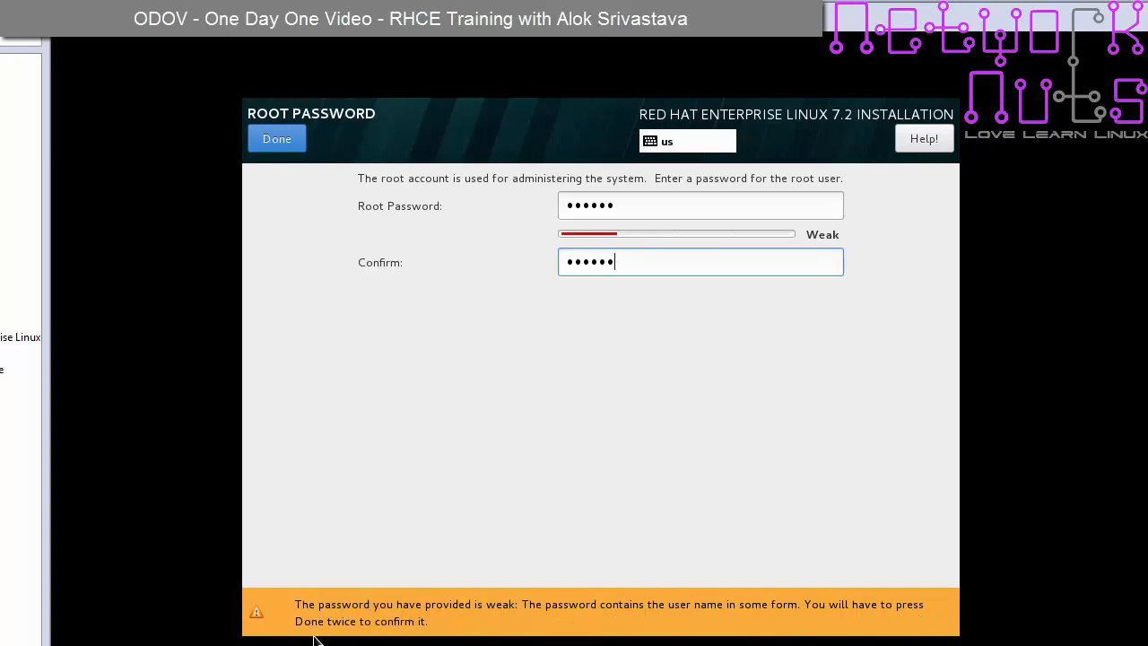
click(277, 139)
click(277, 139)
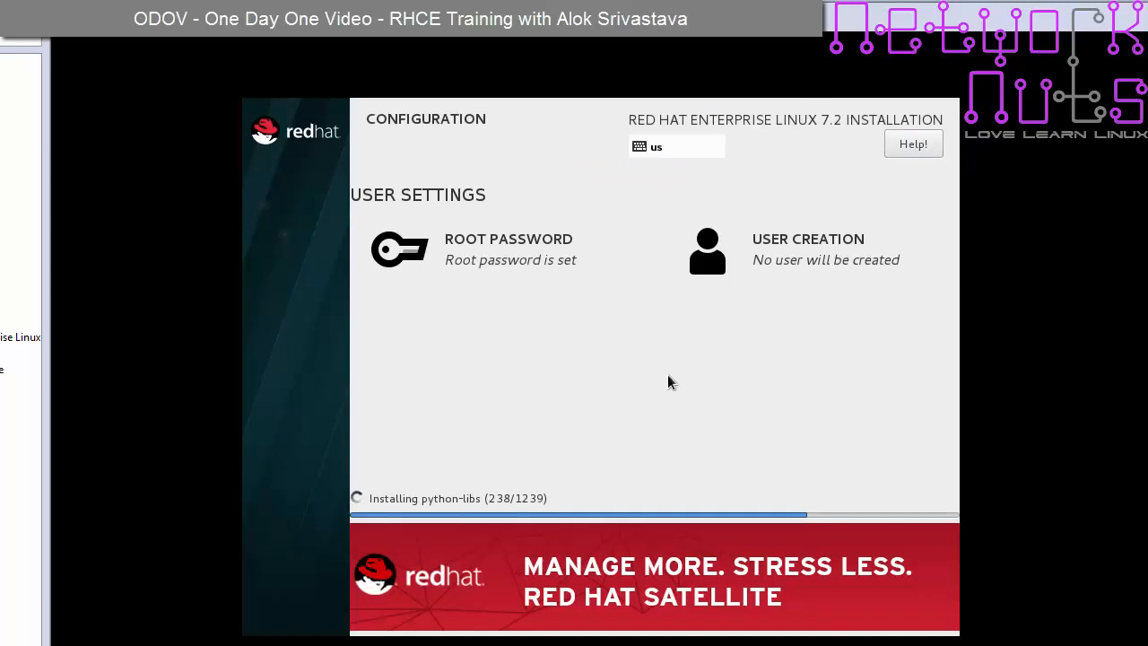
- Enter the new user's full name and user name in User Creation
click(812, 252)
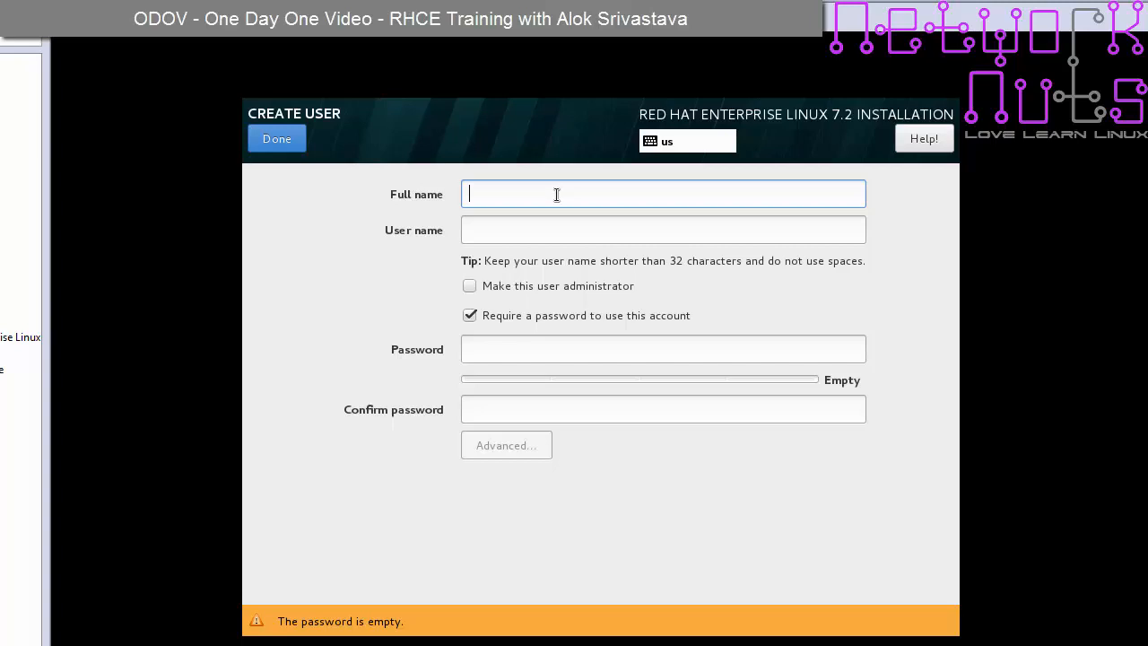
text(alok)
key(BackSpace)
key(BackSpace)
key(BackSpace)
key(BackSpace)
text(al)
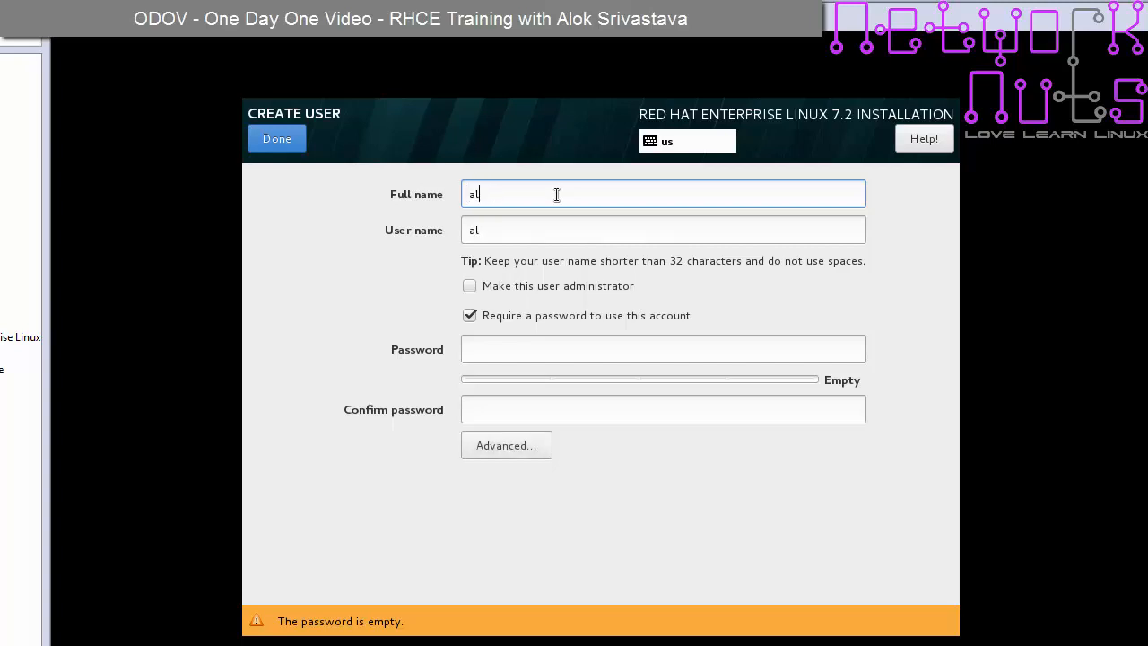
text(ok srivastava)
key(Tab)
text(alok)
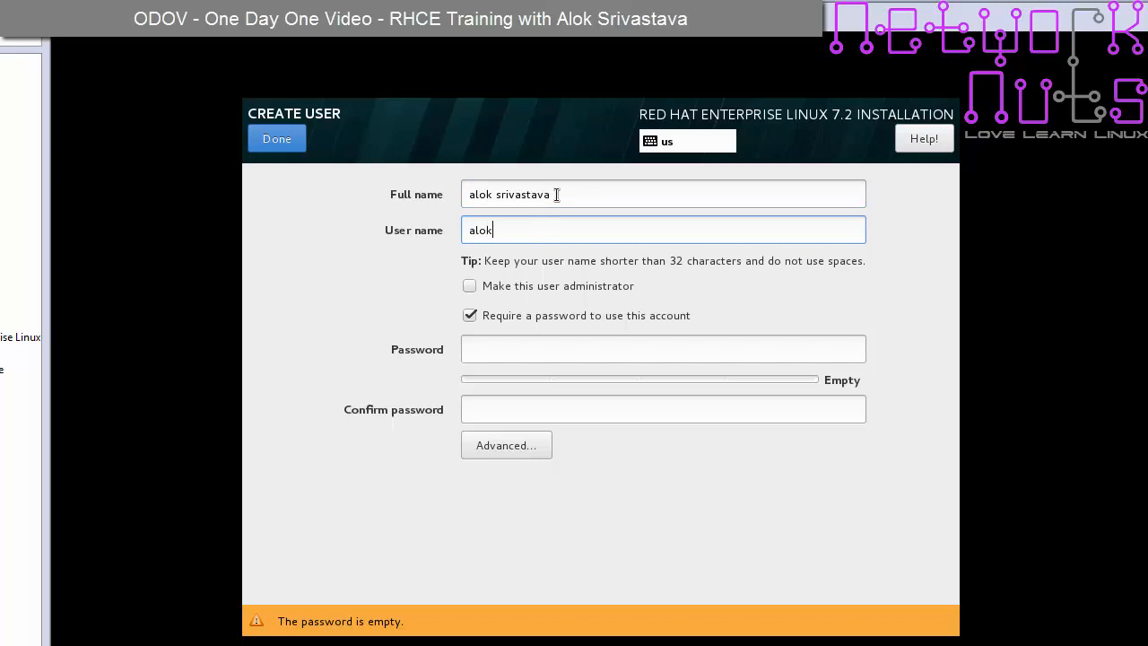
key(Tab)
key(Tab)
key(Tab)
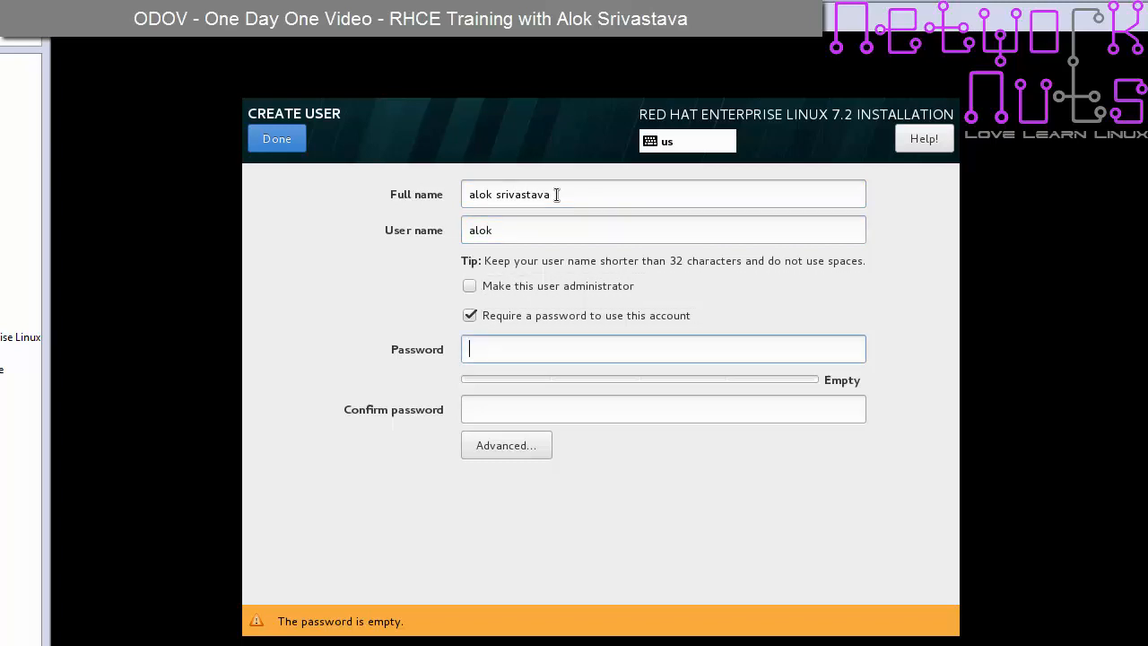
- Leave administrator rights off, set and confirm the user's password, accepting the weak-password warning
click(479, 292)
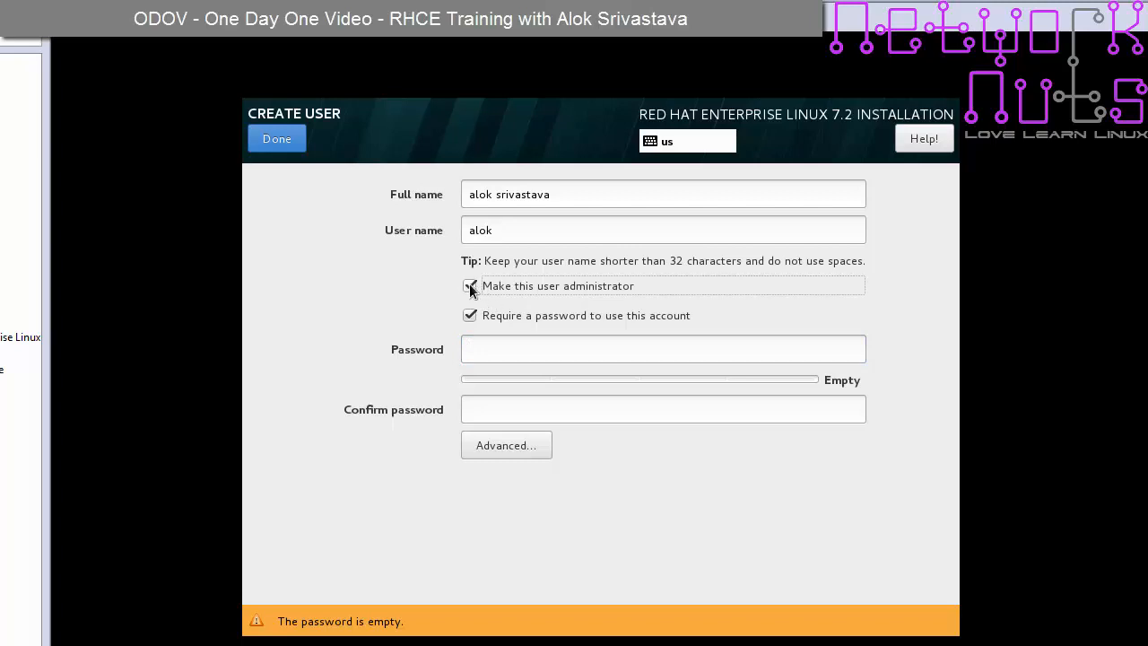
click(470, 287)
click(534, 346)
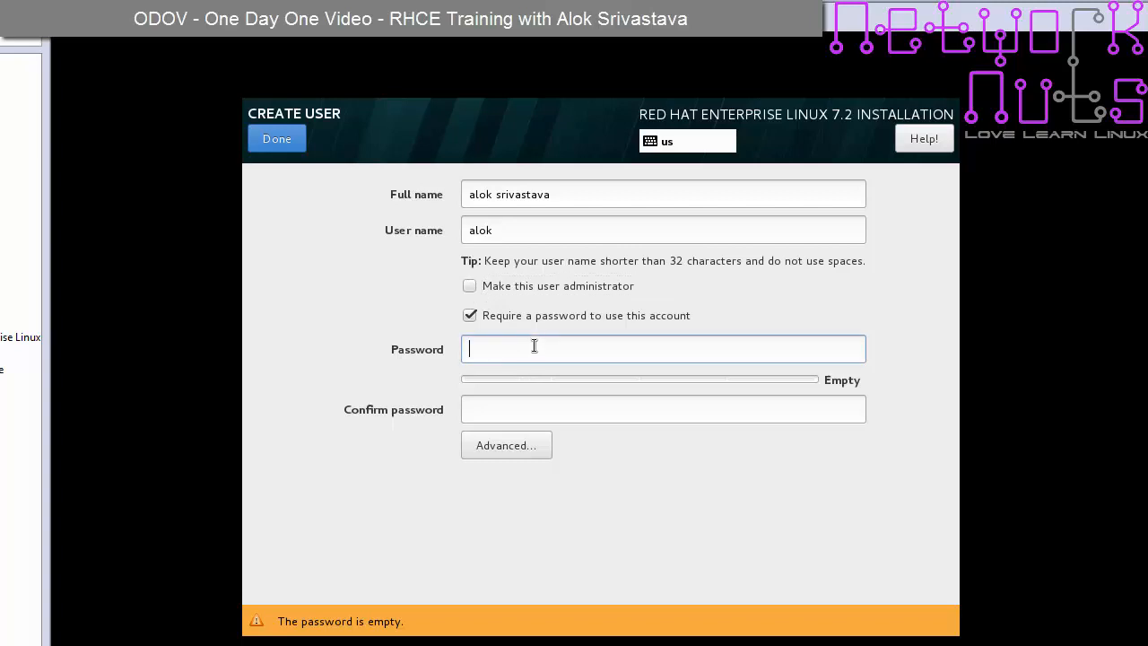
text(redhat)
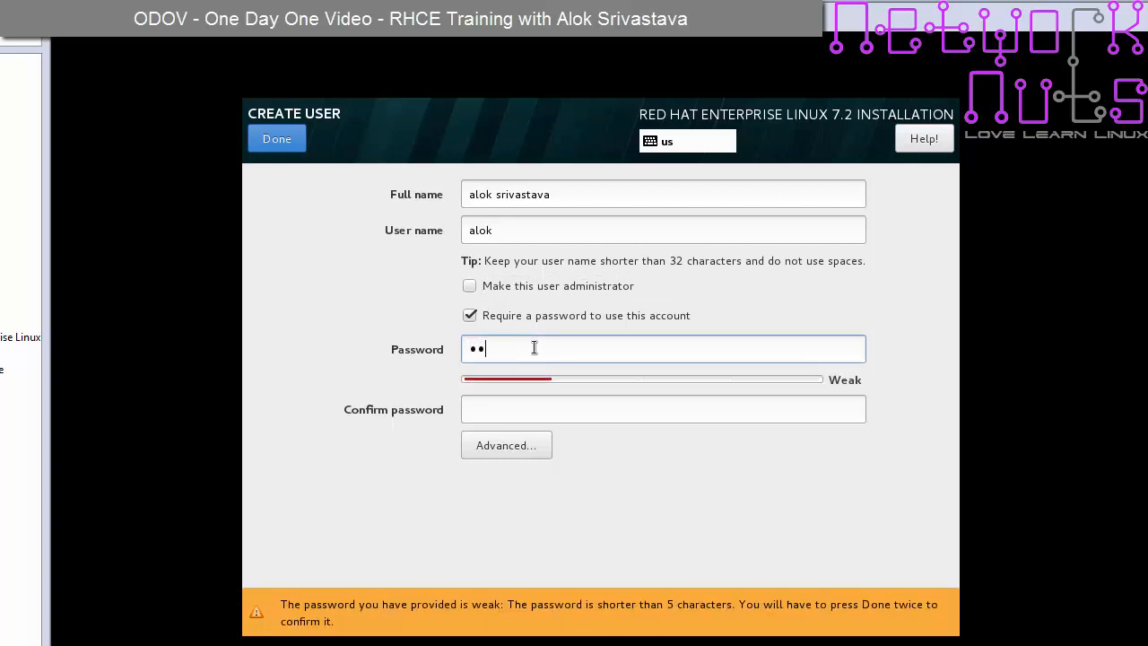
key(Tab)
text(redhat)
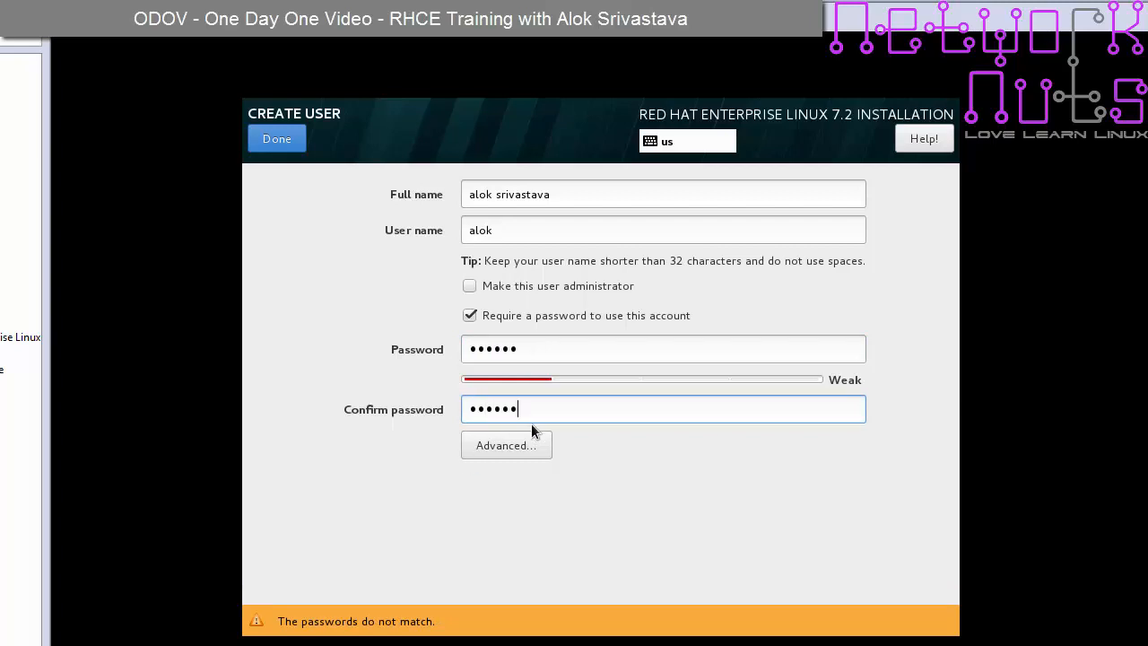
double_click(543, 351)
text(redhat)
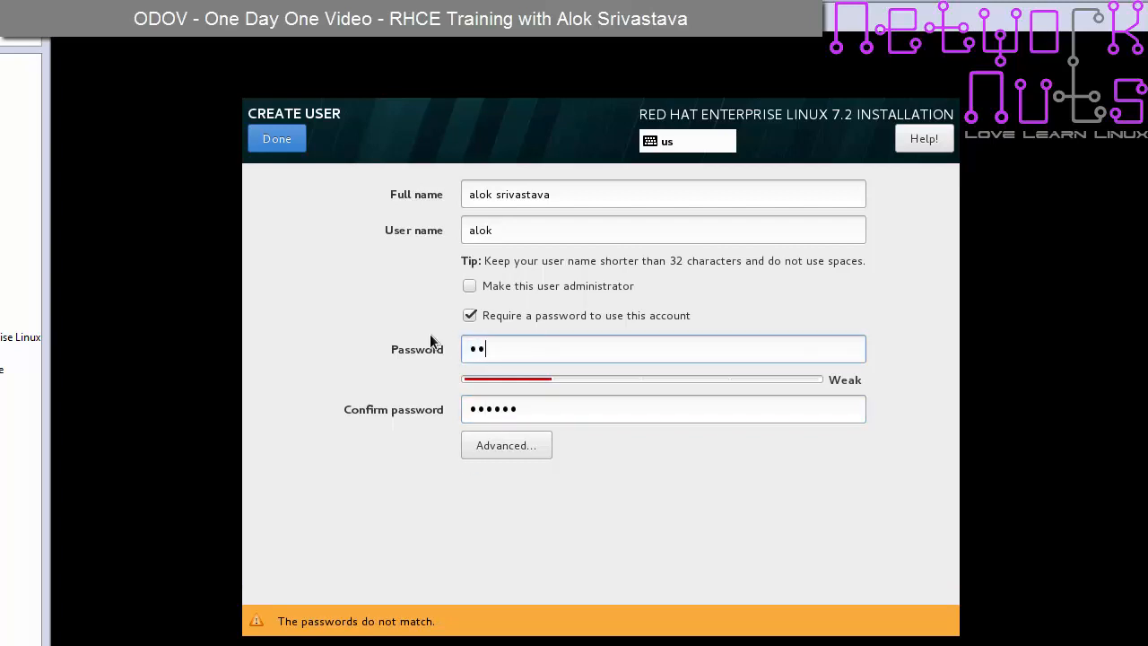
key(Tab)
text(redhat)
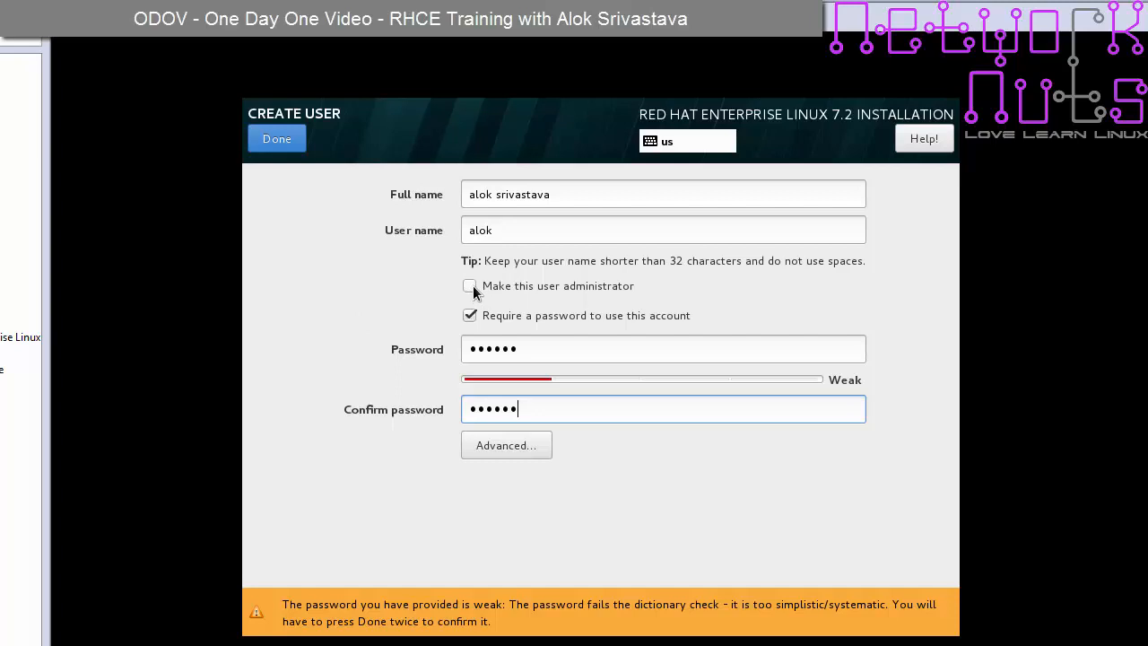
click(285, 141)
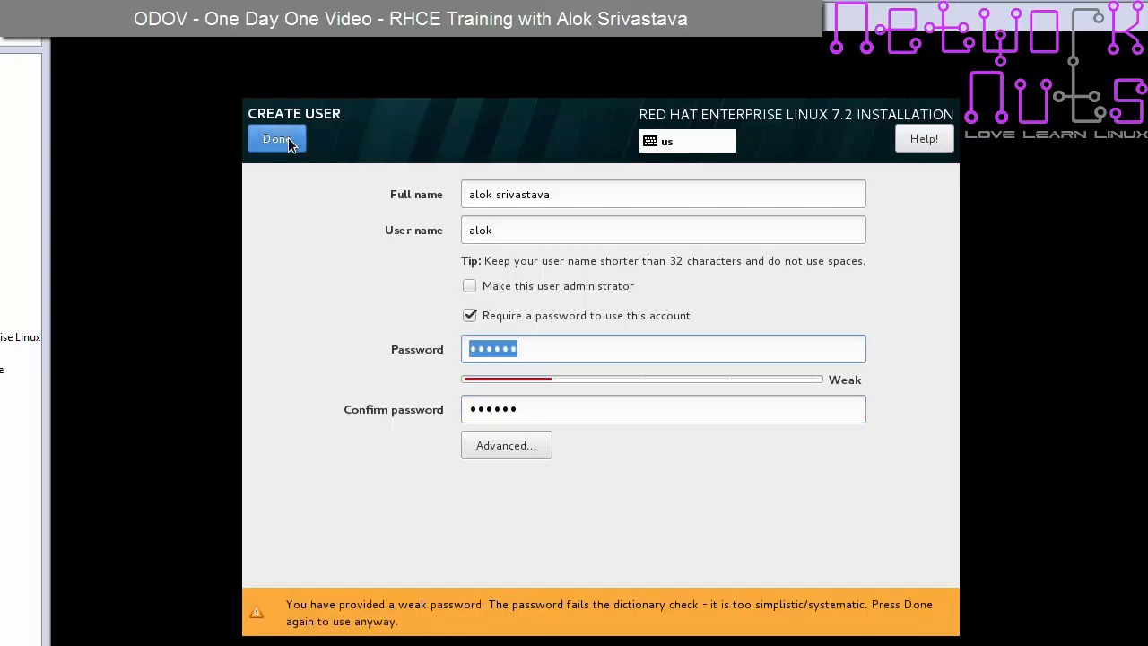
click(288, 141)
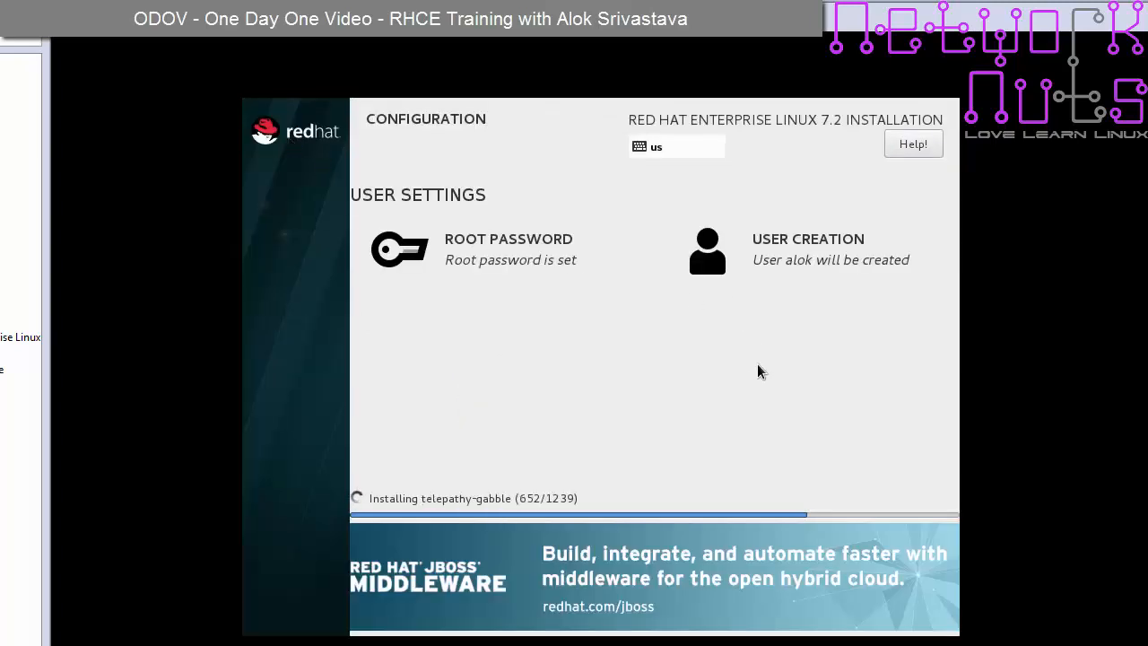